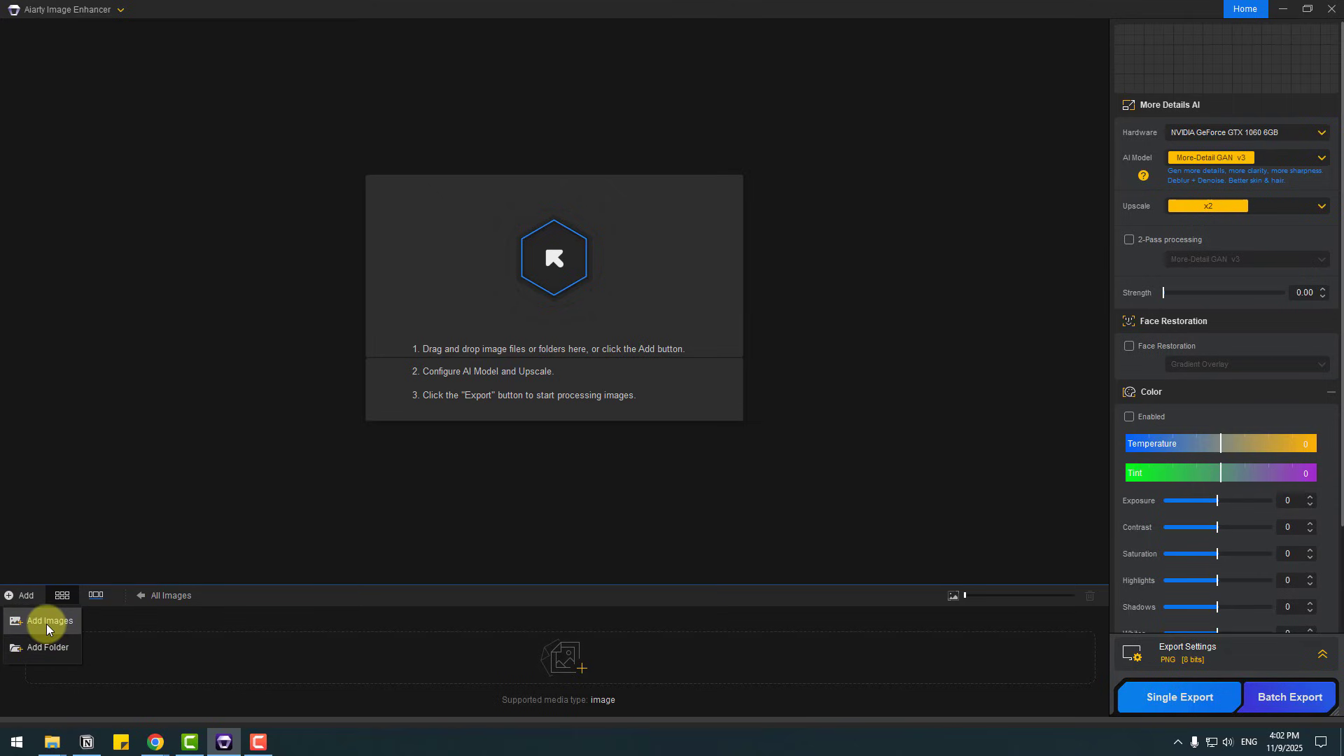
Step: Import the image IMG01 from the IMG folder on the Desktop
left_click(46, 622)
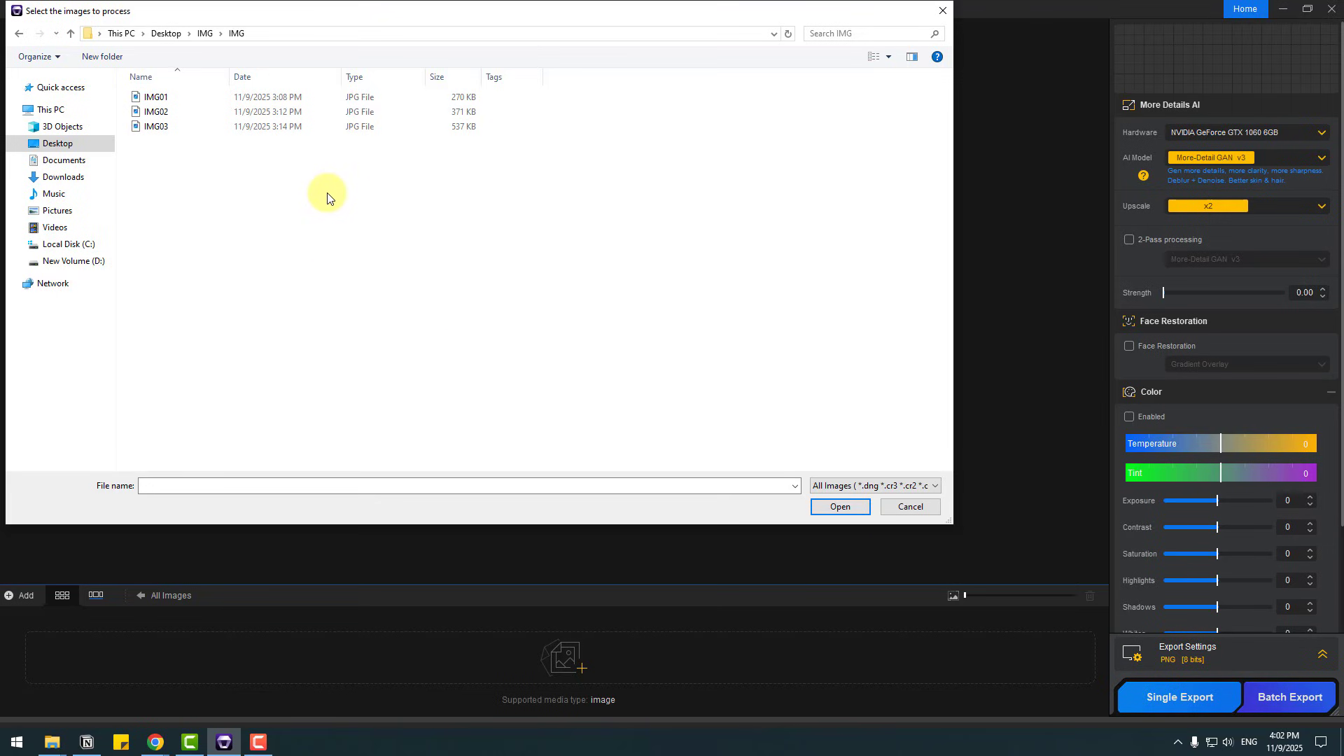
left_click(150, 98)
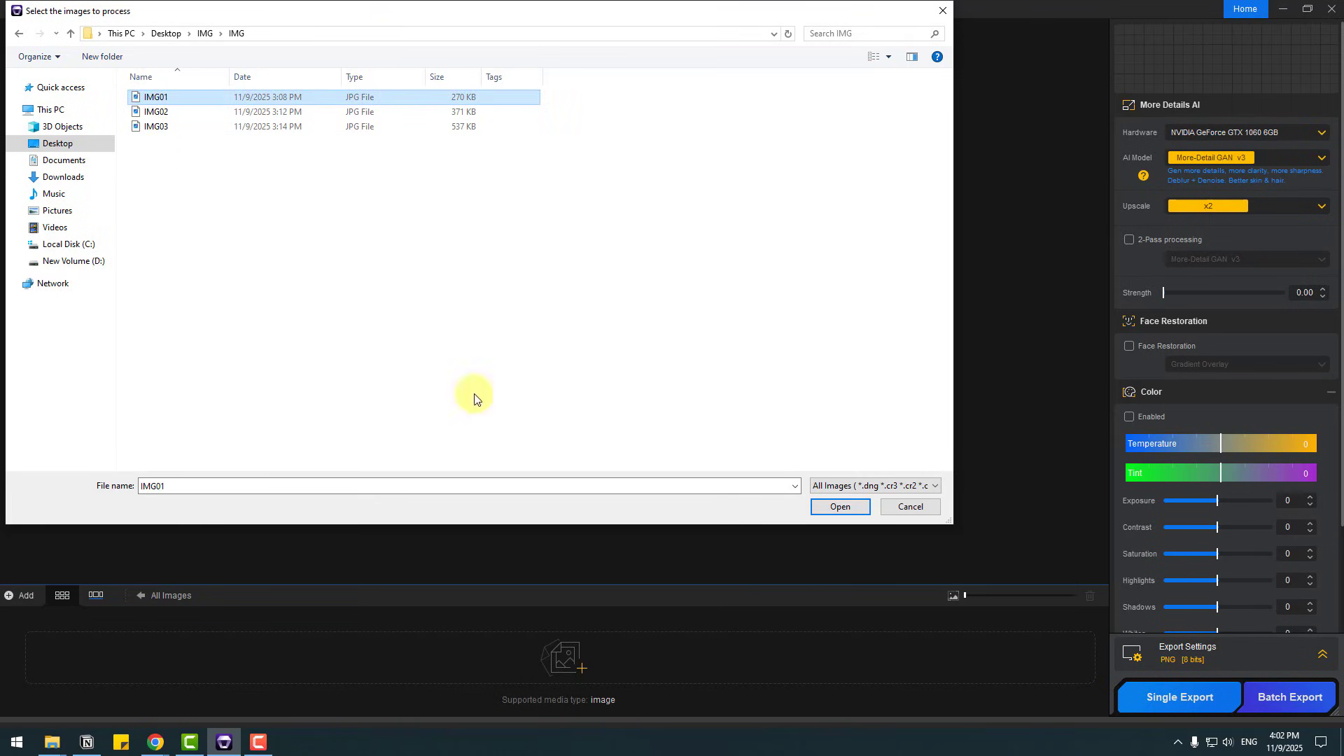
left_click(826, 507)
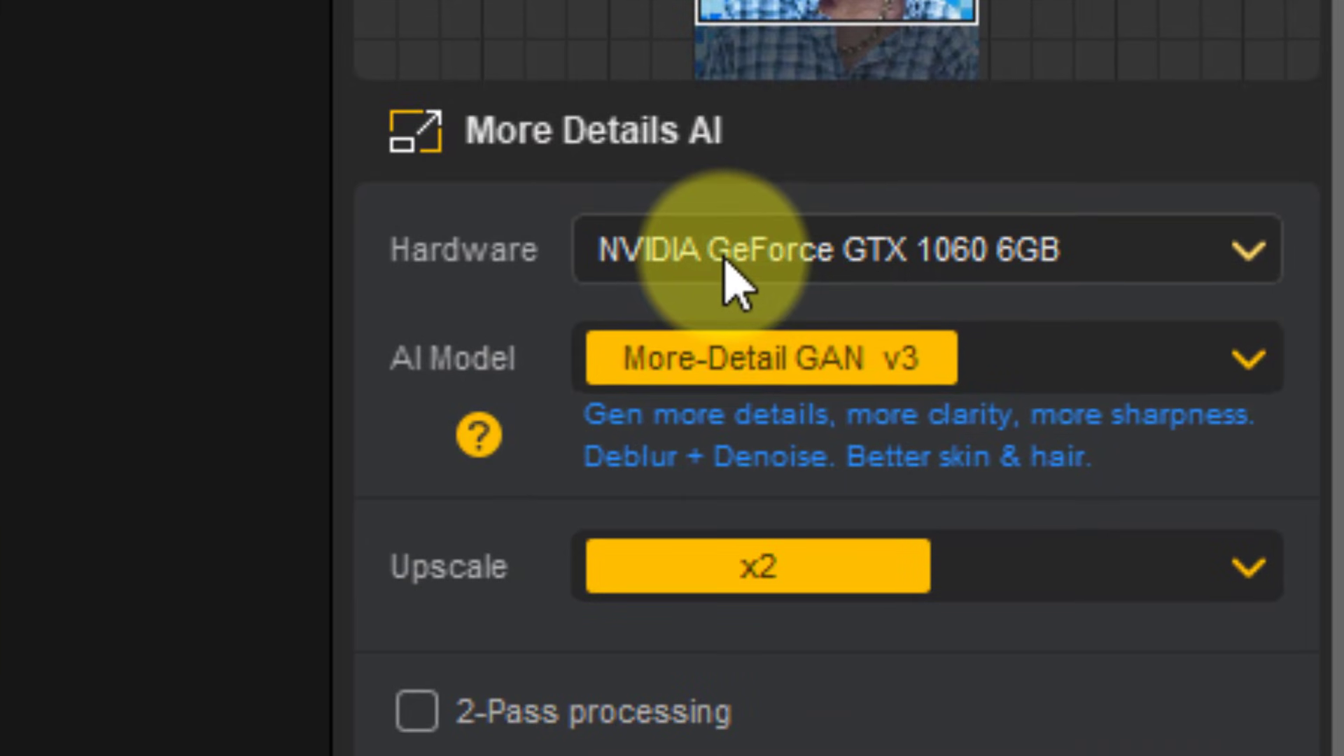
Step: Choose the NVIDIA GeForce GTX 1060 6GB hardware and keep the More-Detail GAN v3 AI model after reading the model descriptions
left_click(1127, 152)
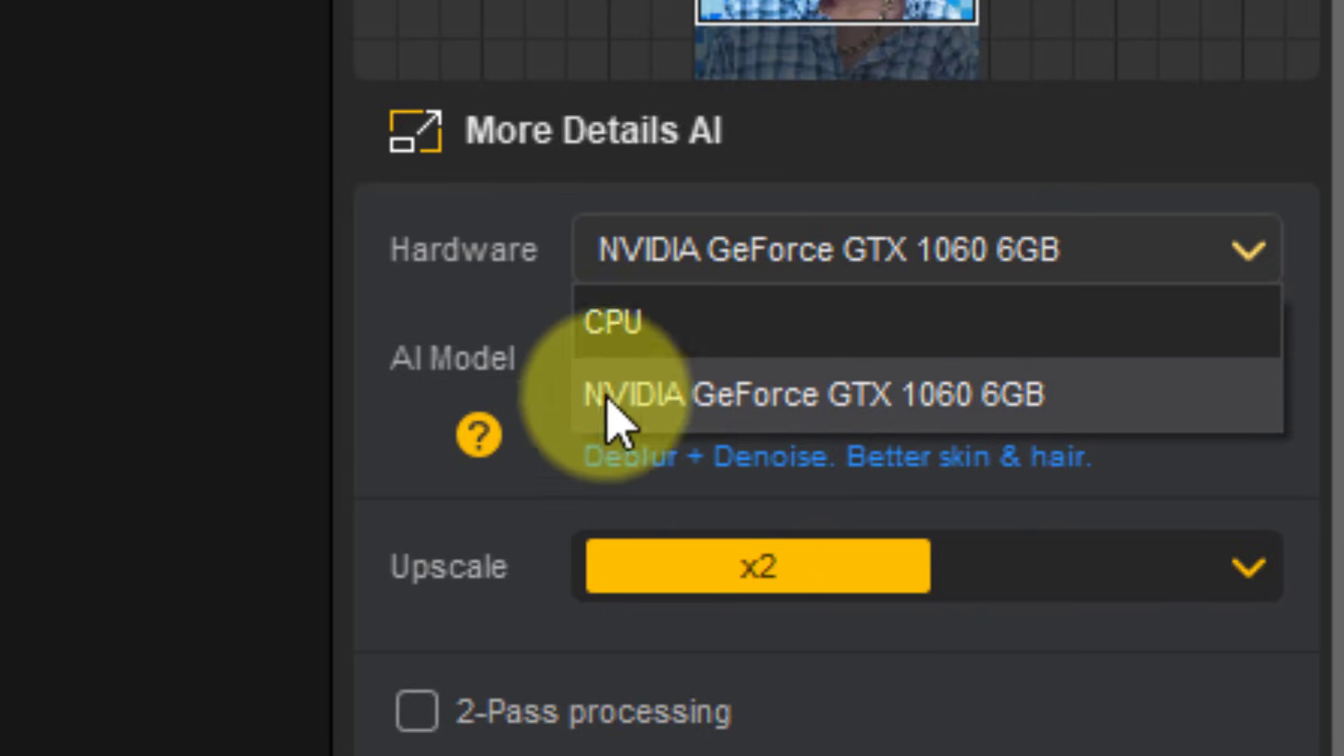
left_click(707, 418)
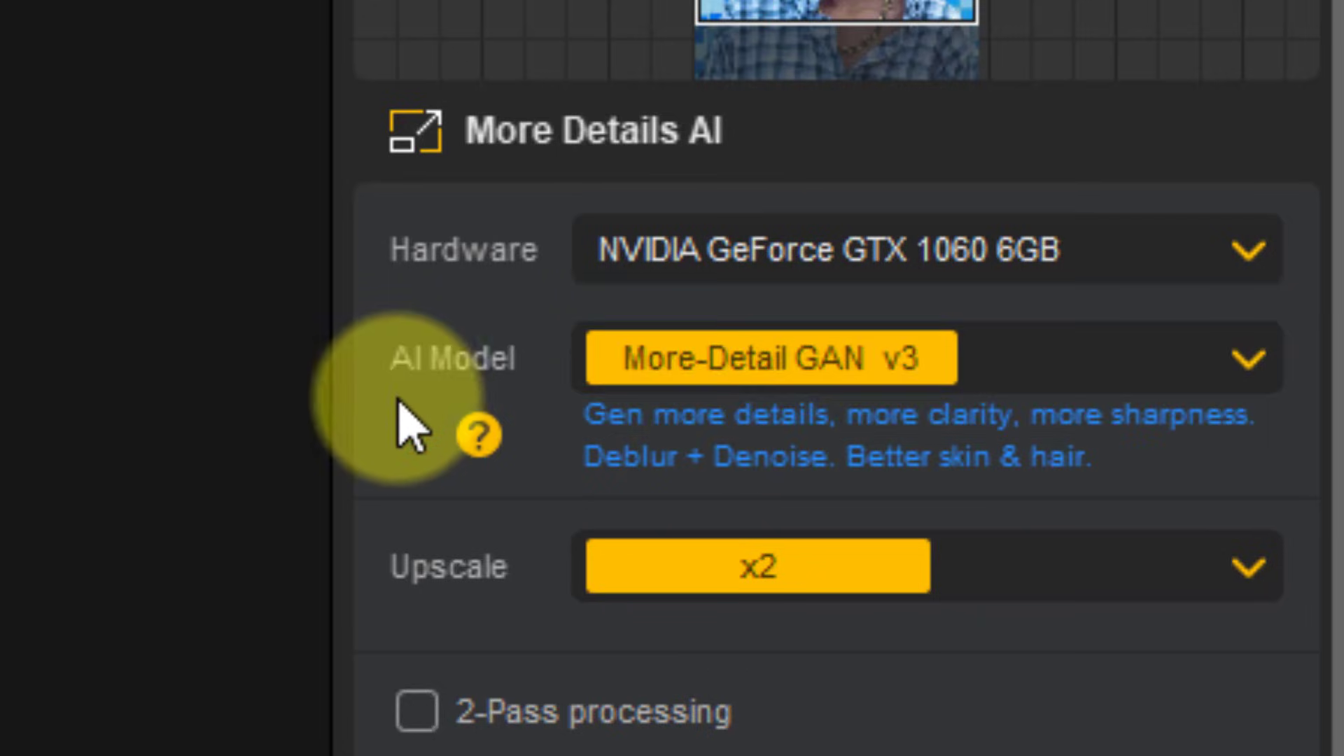
left_click(647, 371)
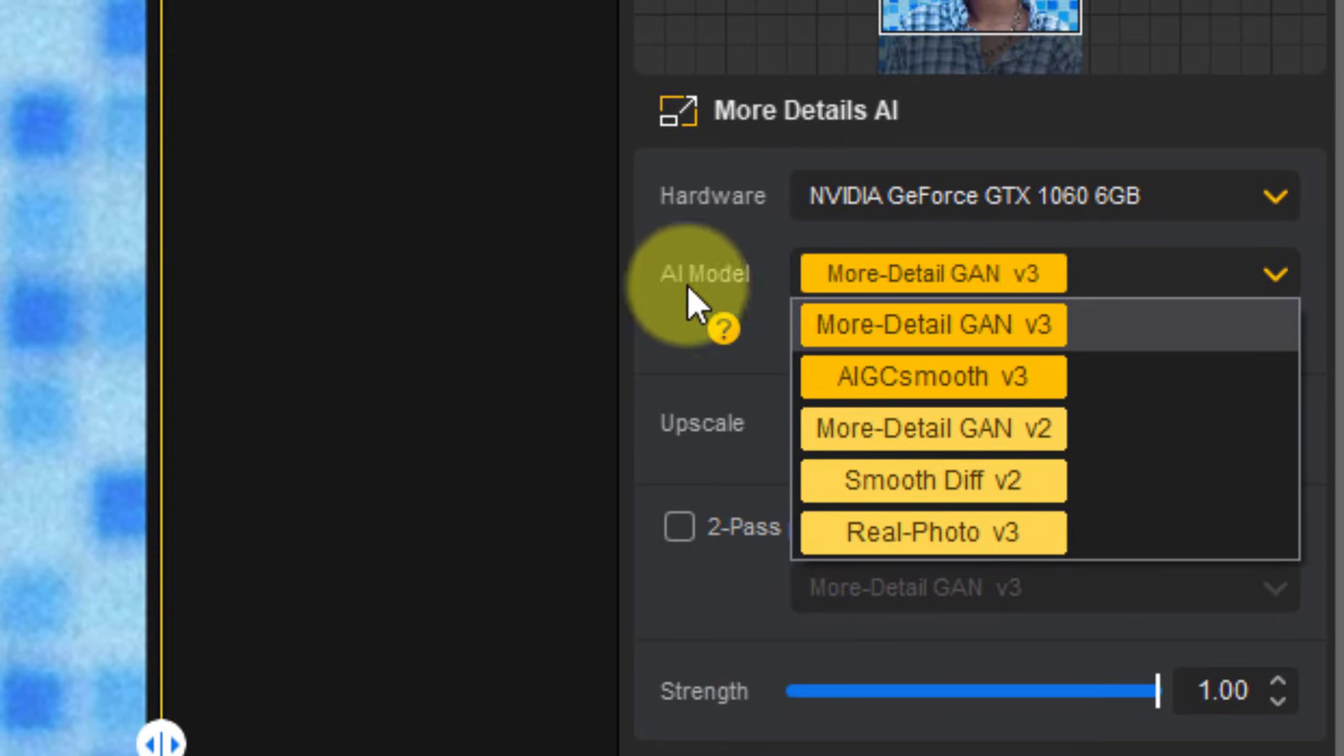
left_click(724, 338)
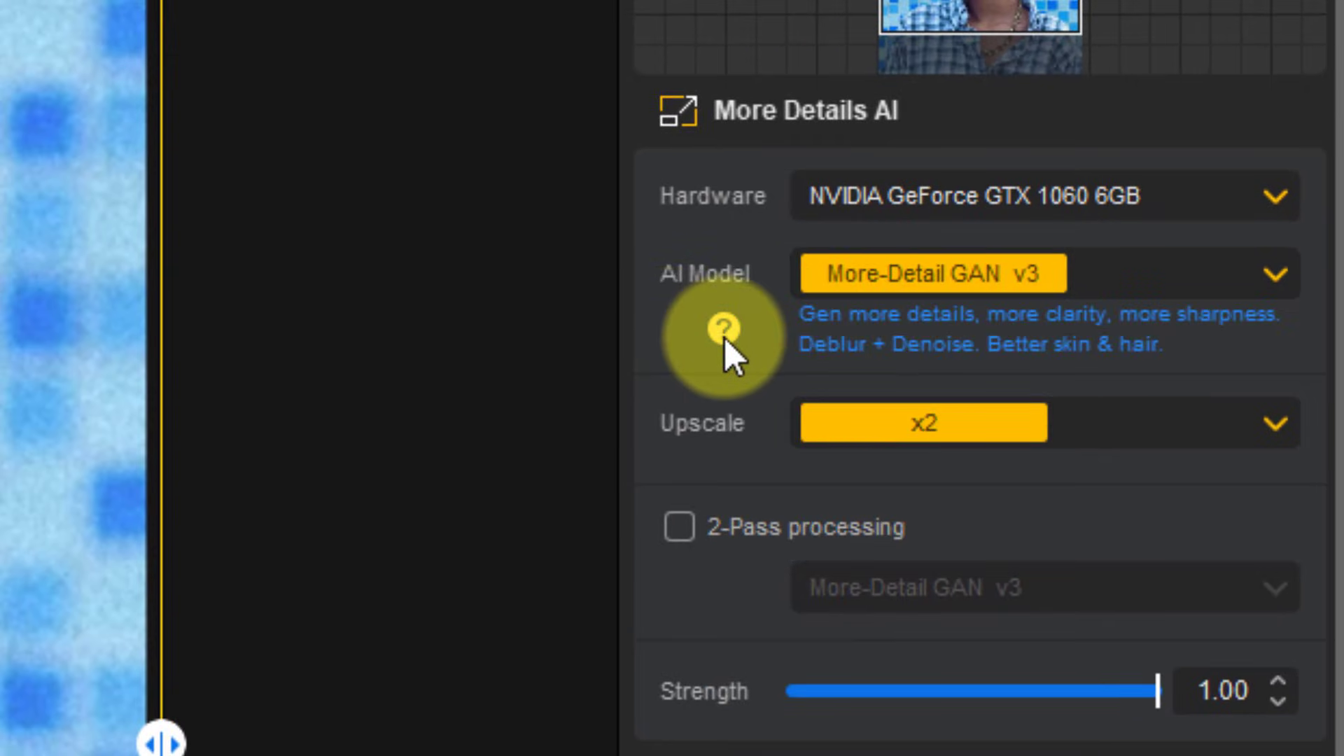
left_click(724, 335)
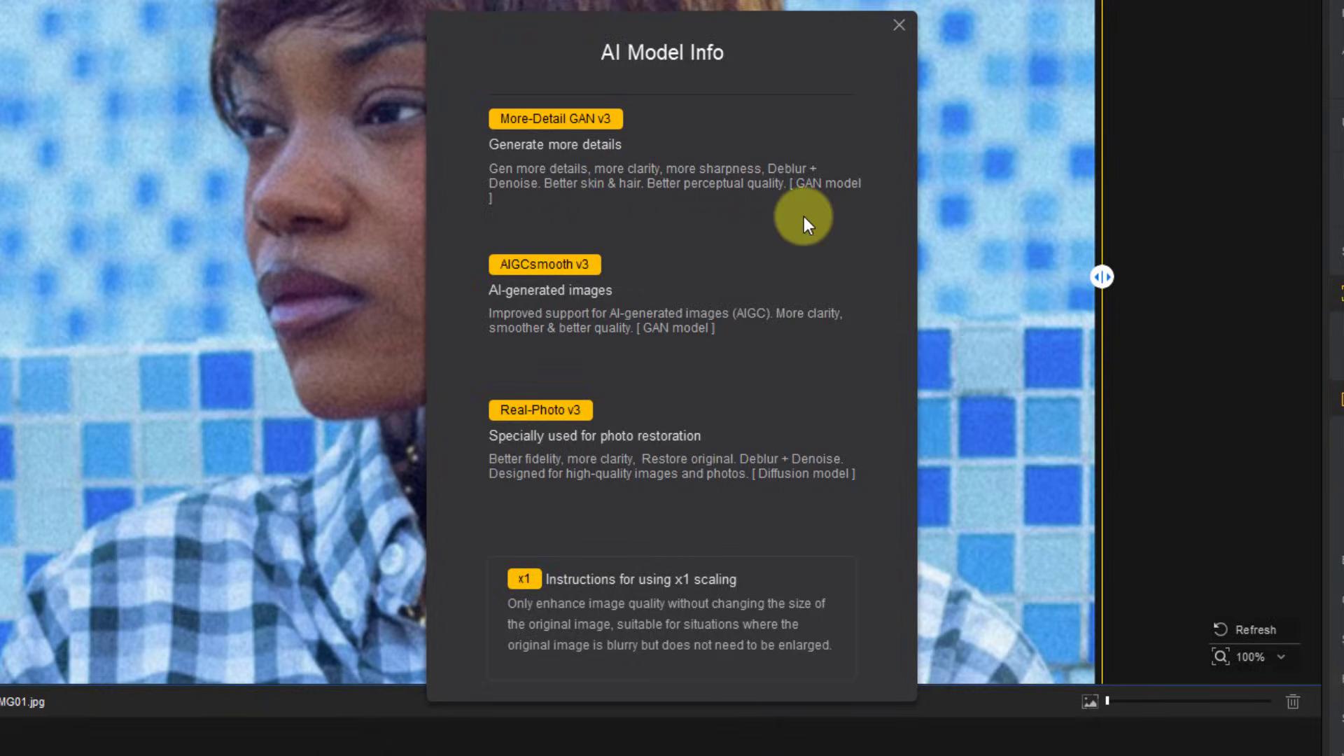
left_click(899, 25)
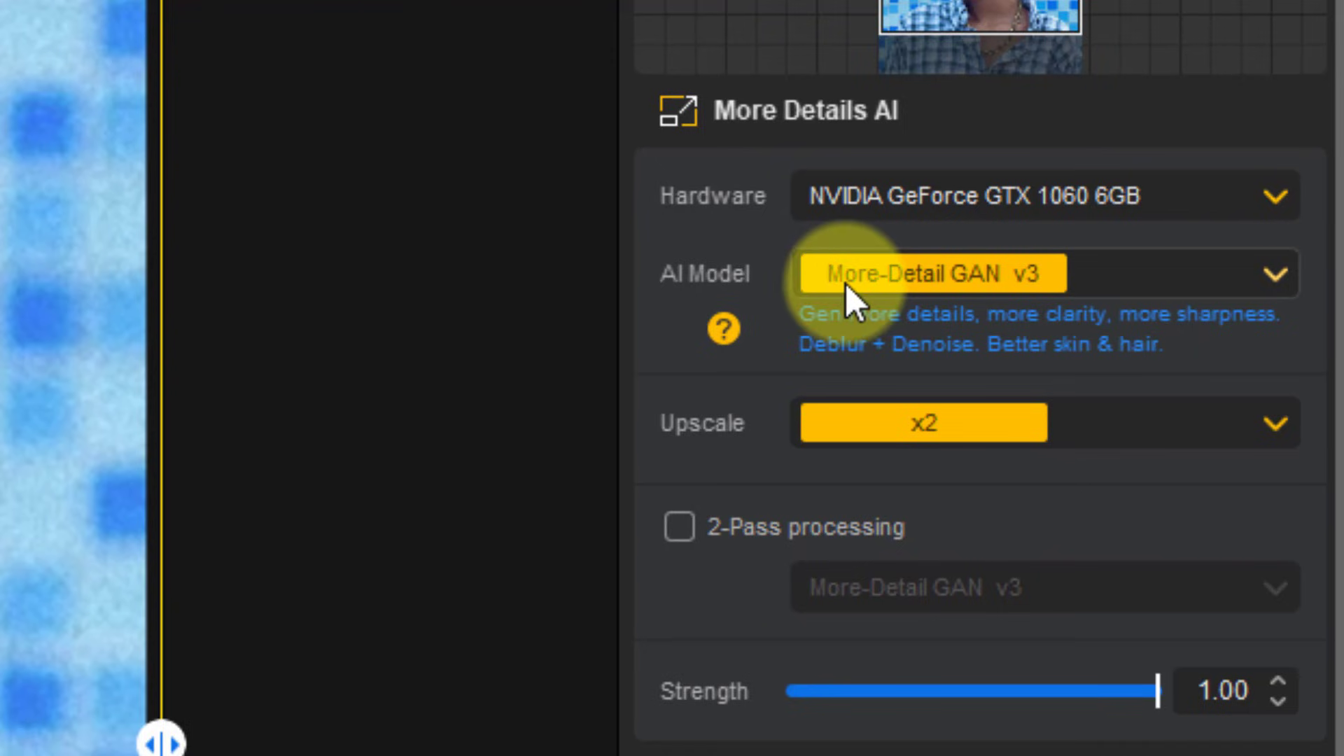
left_click(845, 283)
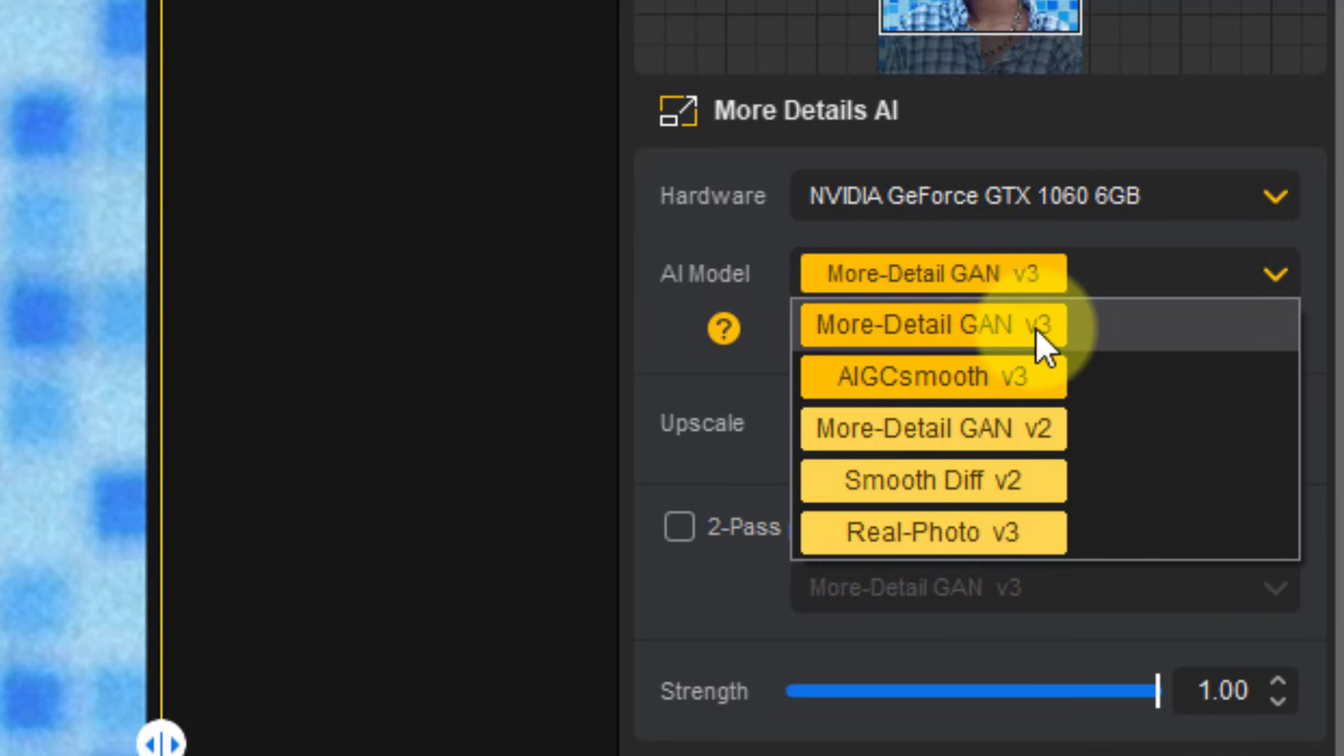
left_click(715, 329)
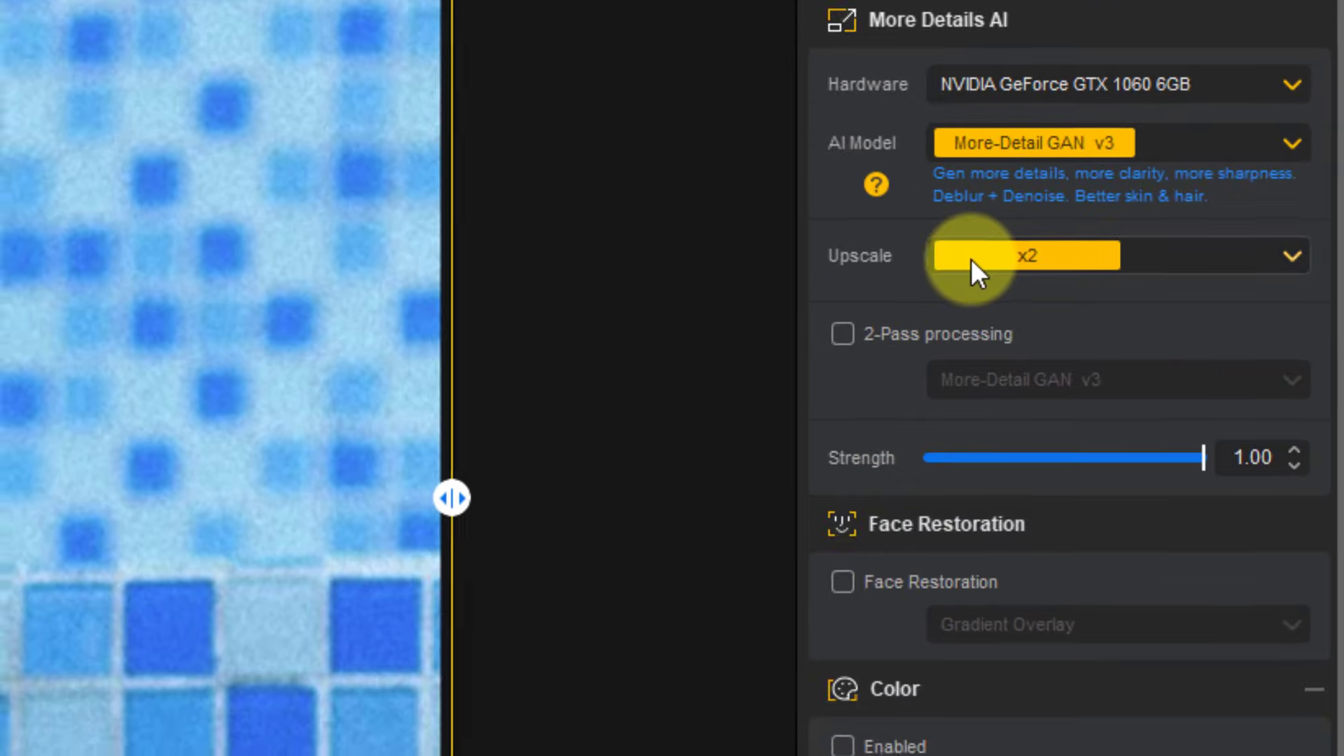
Step: Set the upscale factor to x8
left_click(971, 259)
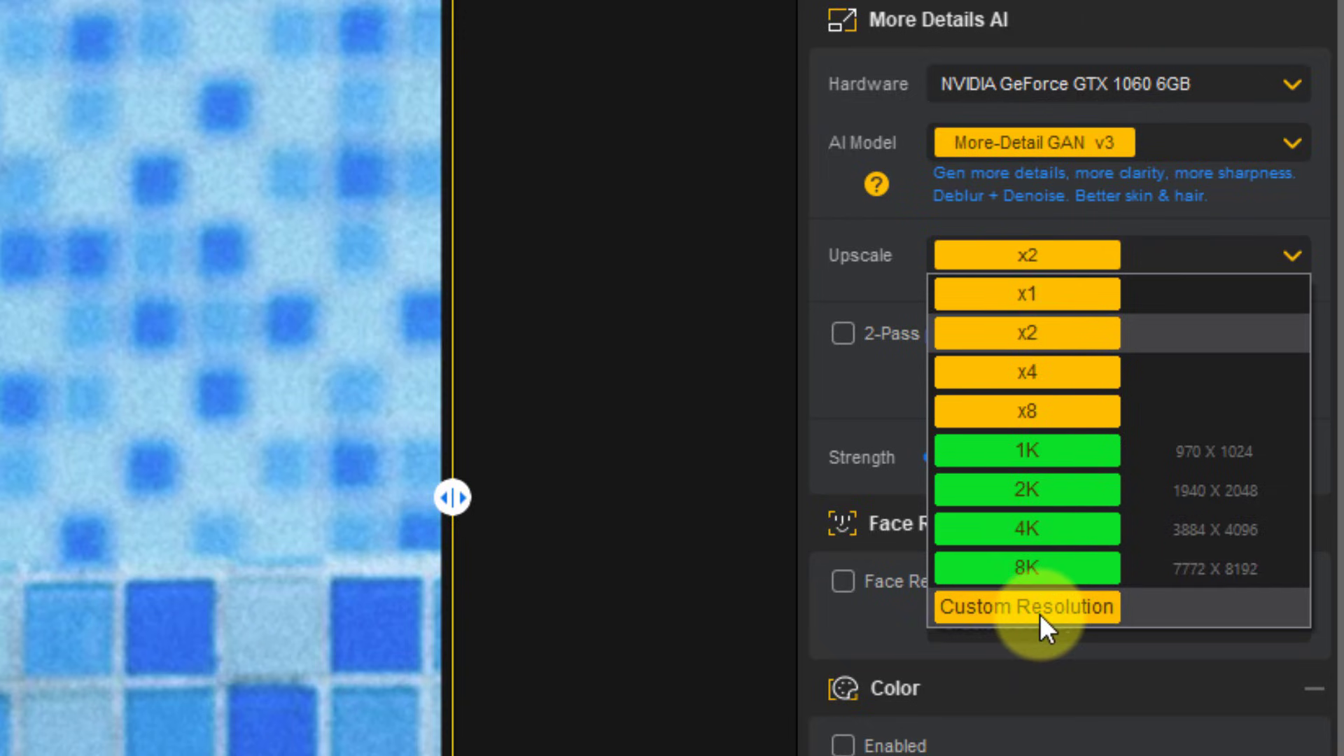
left_click(914, 359)
left_click(1002, 258)
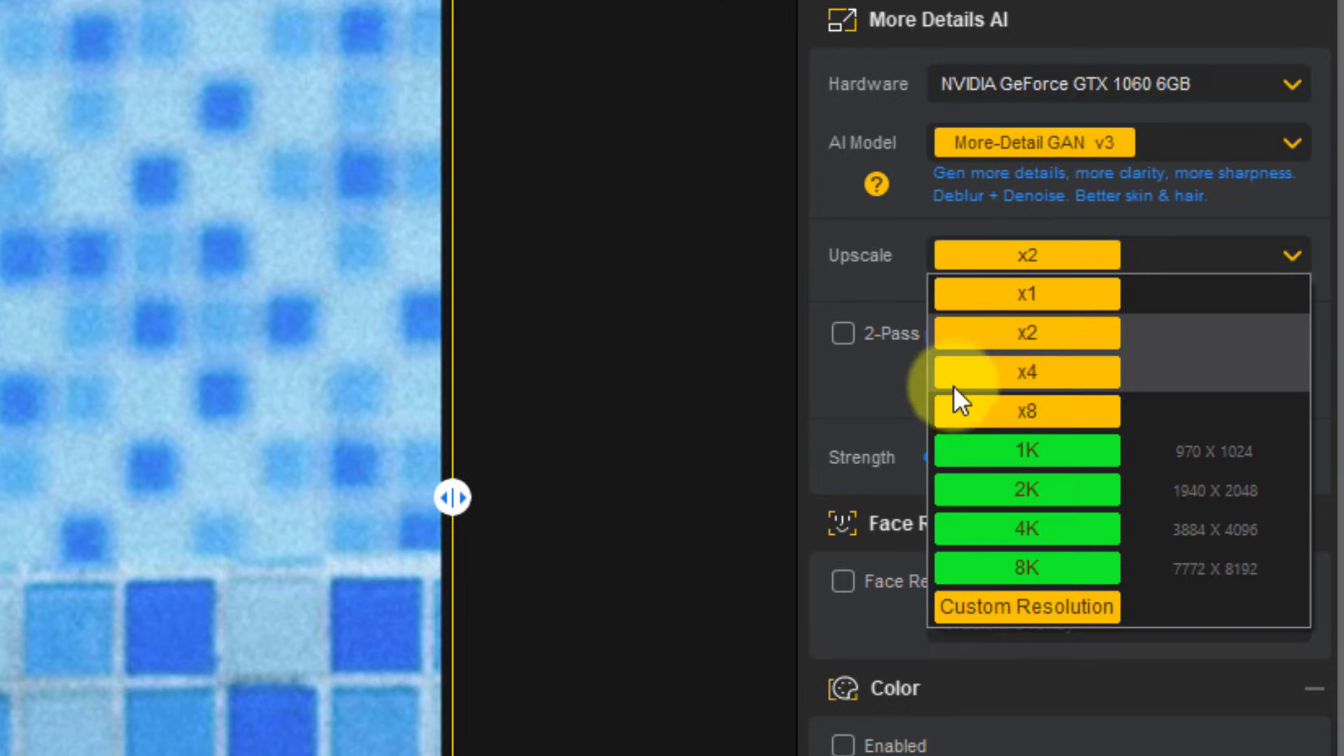
left_click(1060, 409)
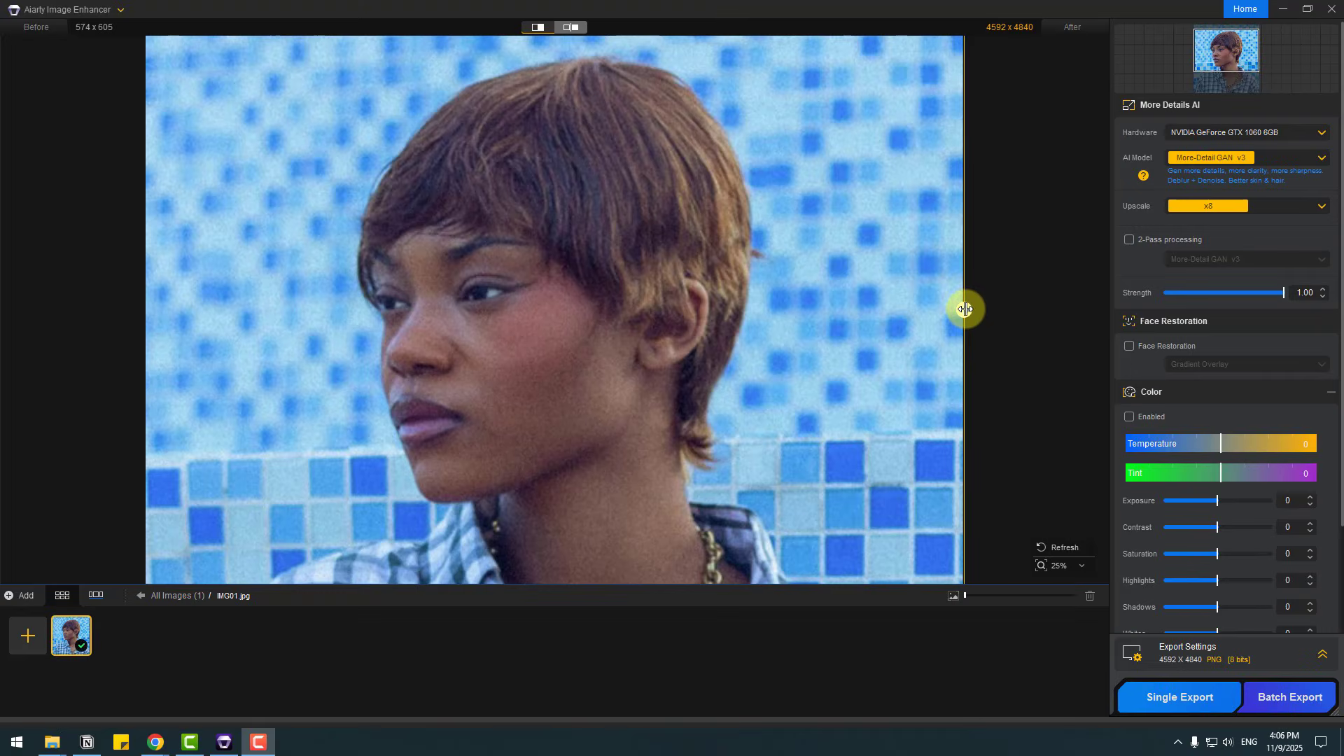
Step: Reveal the enhanced image with the before/after divider and examine the face, hair and skin detail up close
left_click_drag(965, 308, 137, 310)
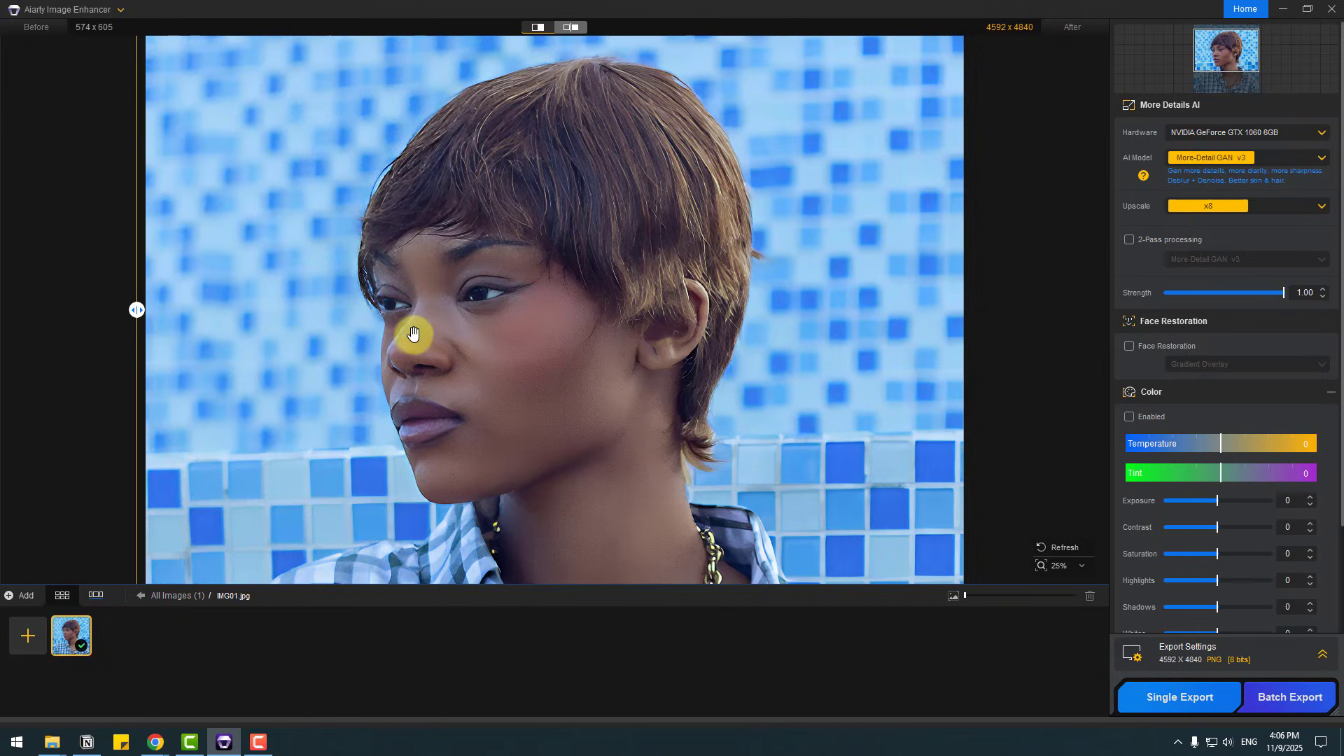
scroll(413, 334, "up", 4)
scroll(379, 428, "up", 2)
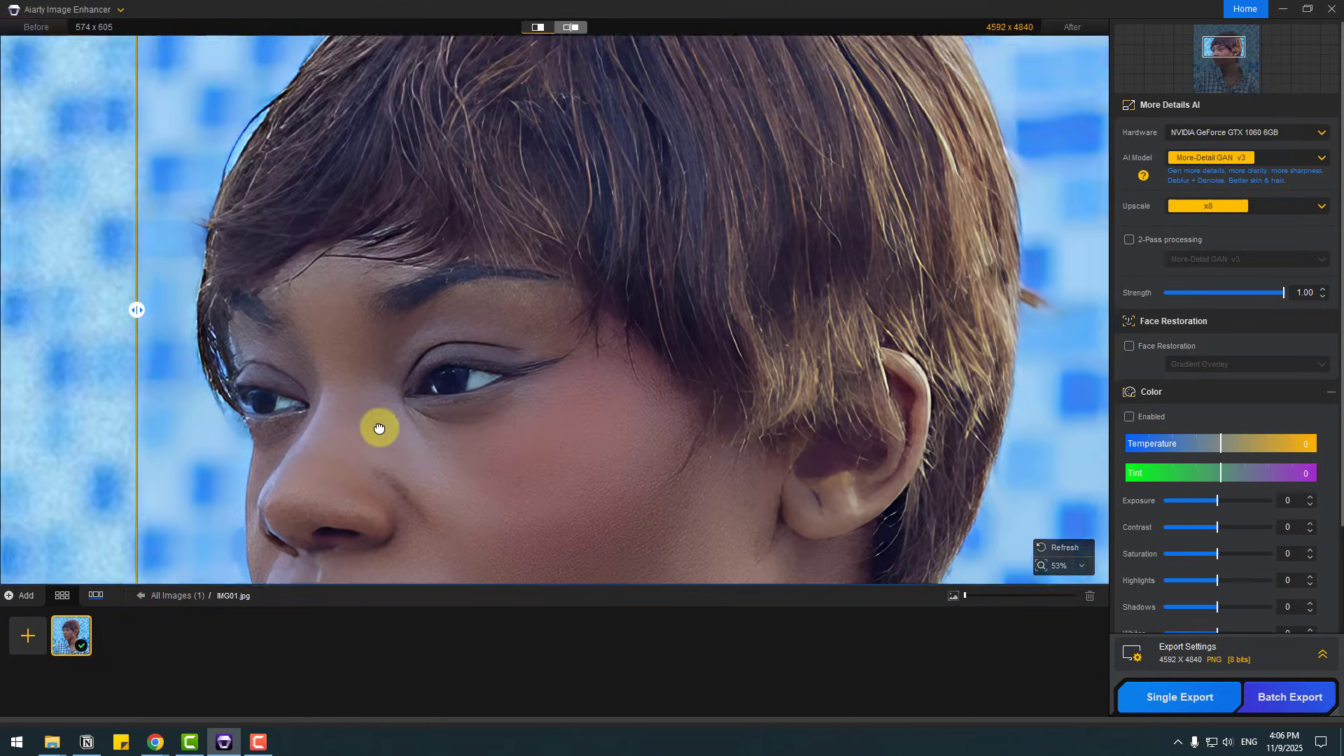
scroll(379, 428, "down", 2)
scroll(406, 413, "down", 1)
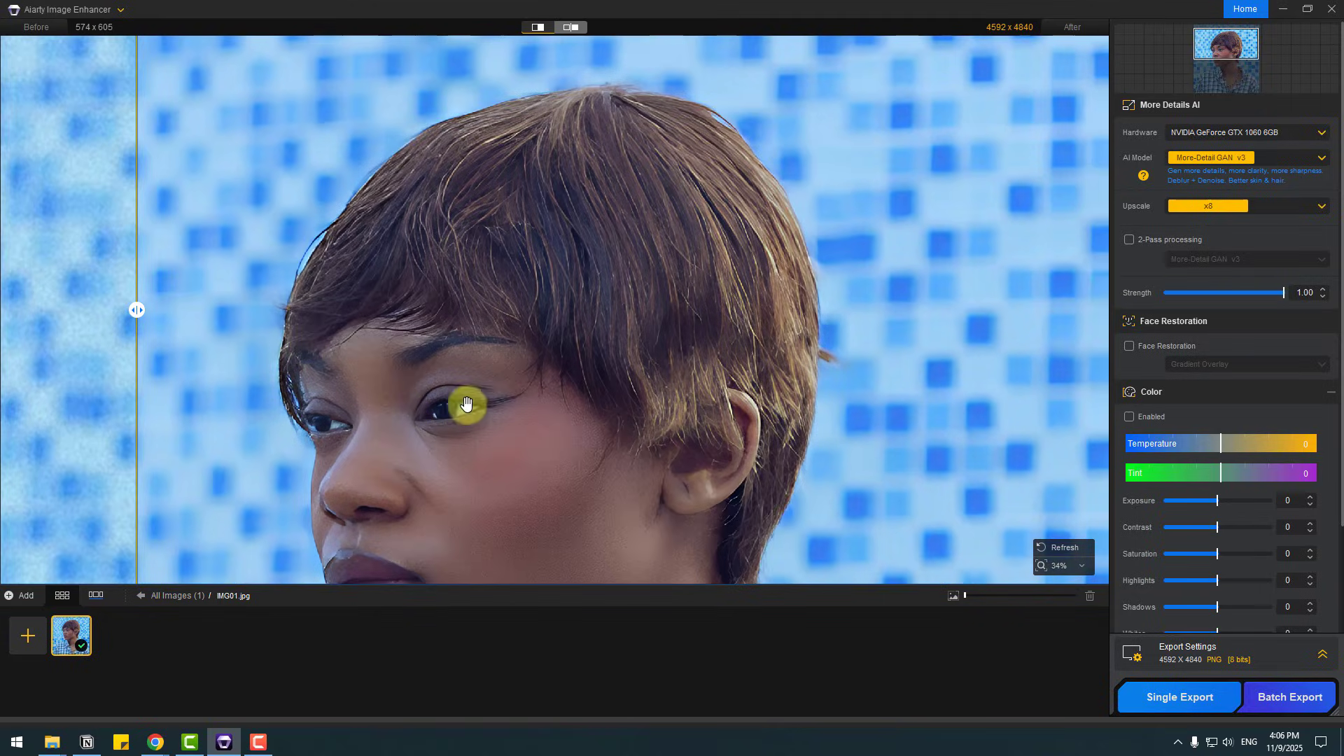
left_click_drag(465, 405, 448, 241)
scroll(512, 437, "up", 2)
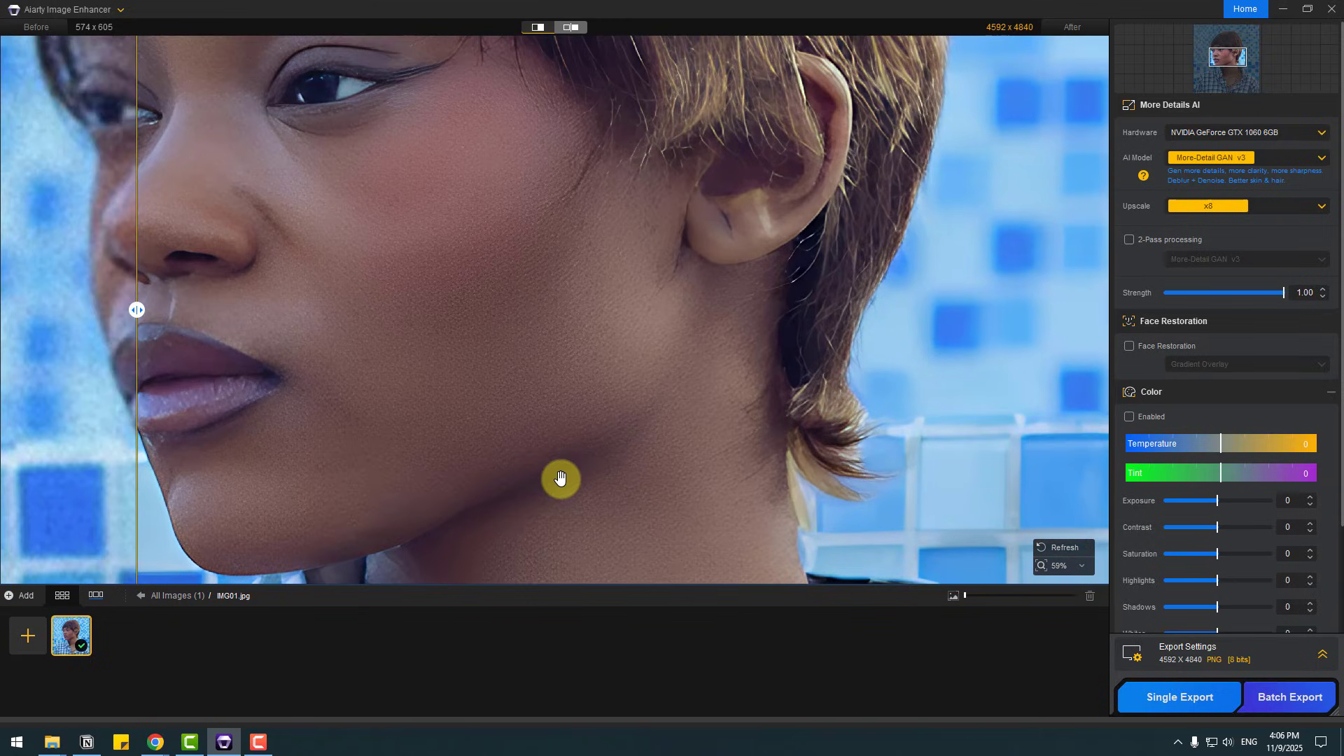
scroll(744, 420, "up", 2)
Step: Examine the enhanced necklace and checked shirt, then return to a wider view of the portrait
mouse_move(717, 390)
left_mouse_down()
mouse_move(597, 273)
mouse_move(588, 238)
left_mouse_up()
left_click_drag(728, 441, 668, 269)
scroll(525, 438, "down", 3)
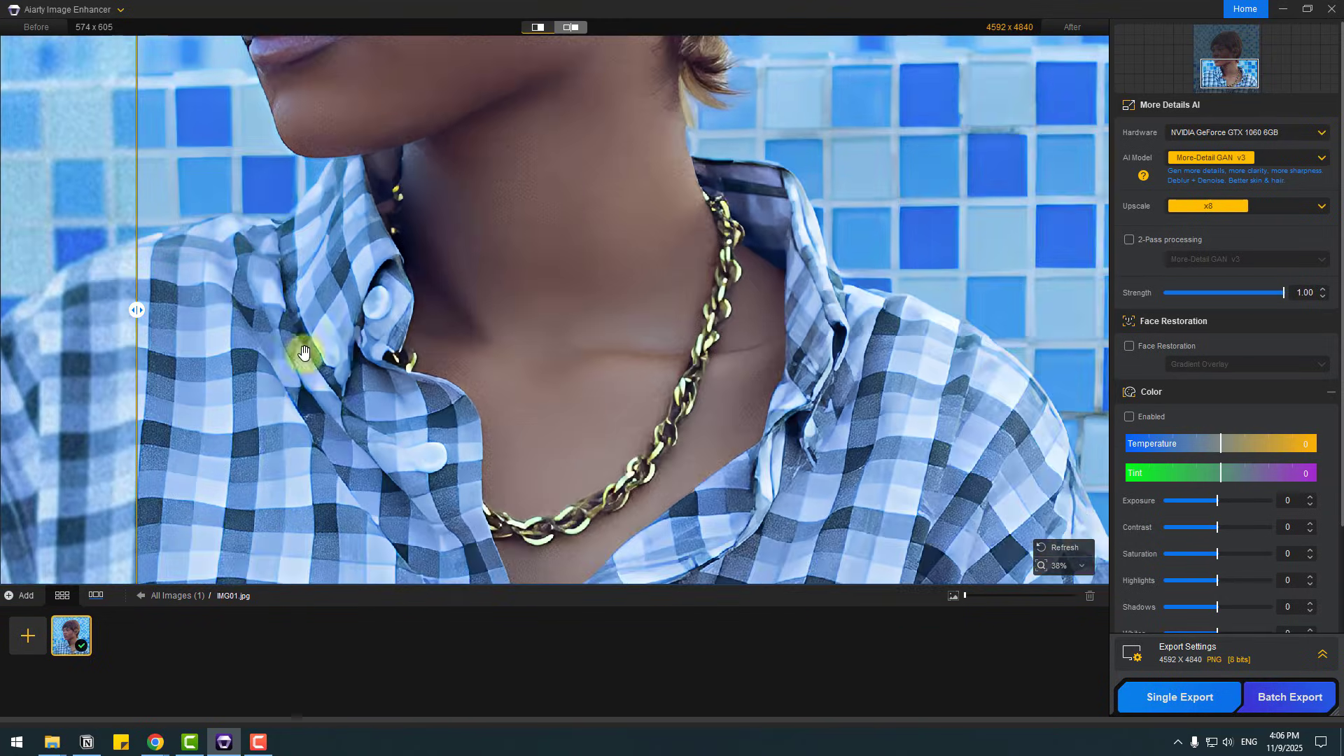
left_click_drag(441, 329, 594, 378)
left_click_drag(516, 242, 475, 555)
left_click_drag(463, 321, 429, 516)
scroll(534, 366, "down", 4)
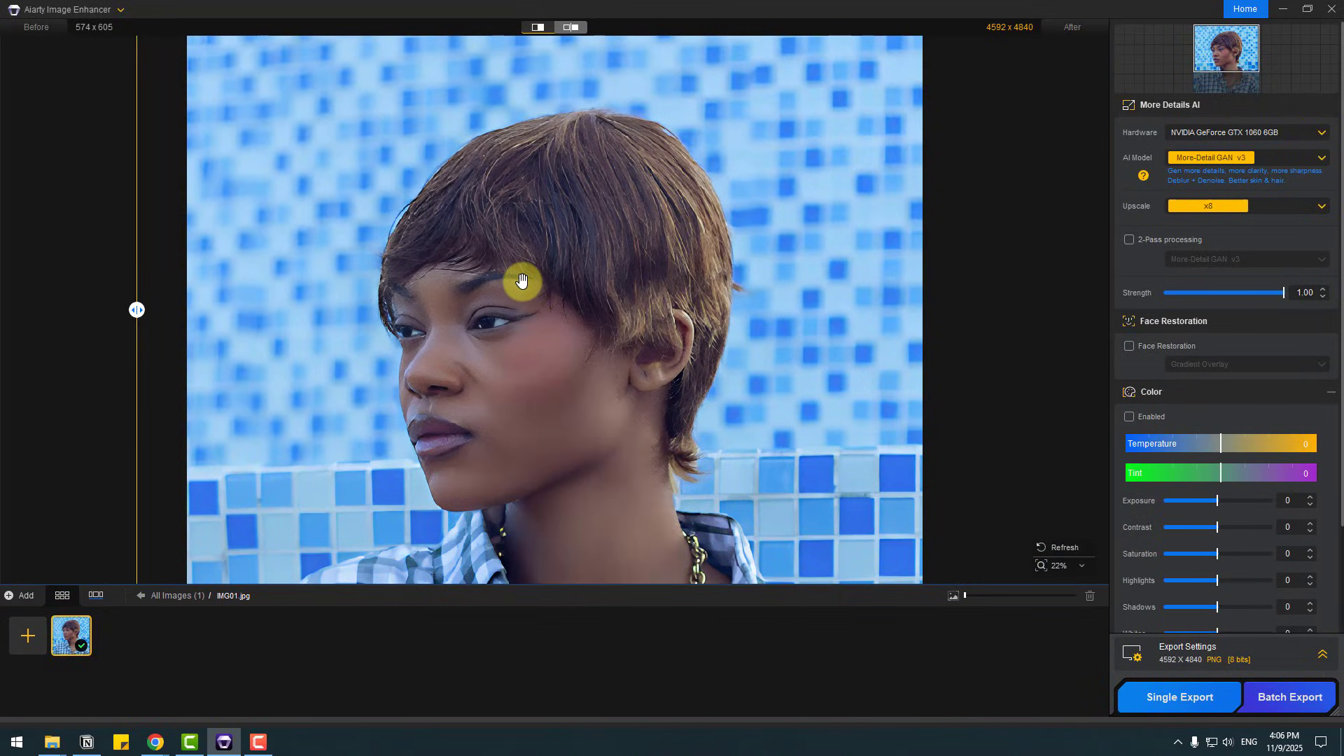
Step: Compare the original and enhanced portraits side by side, then sweep the divider across the image in split view
left_click(568, 30)
scroll(533, 311, "down", 3)
scroll(531, 313, "down", 3)
scroll(528, 314, "up", 2)
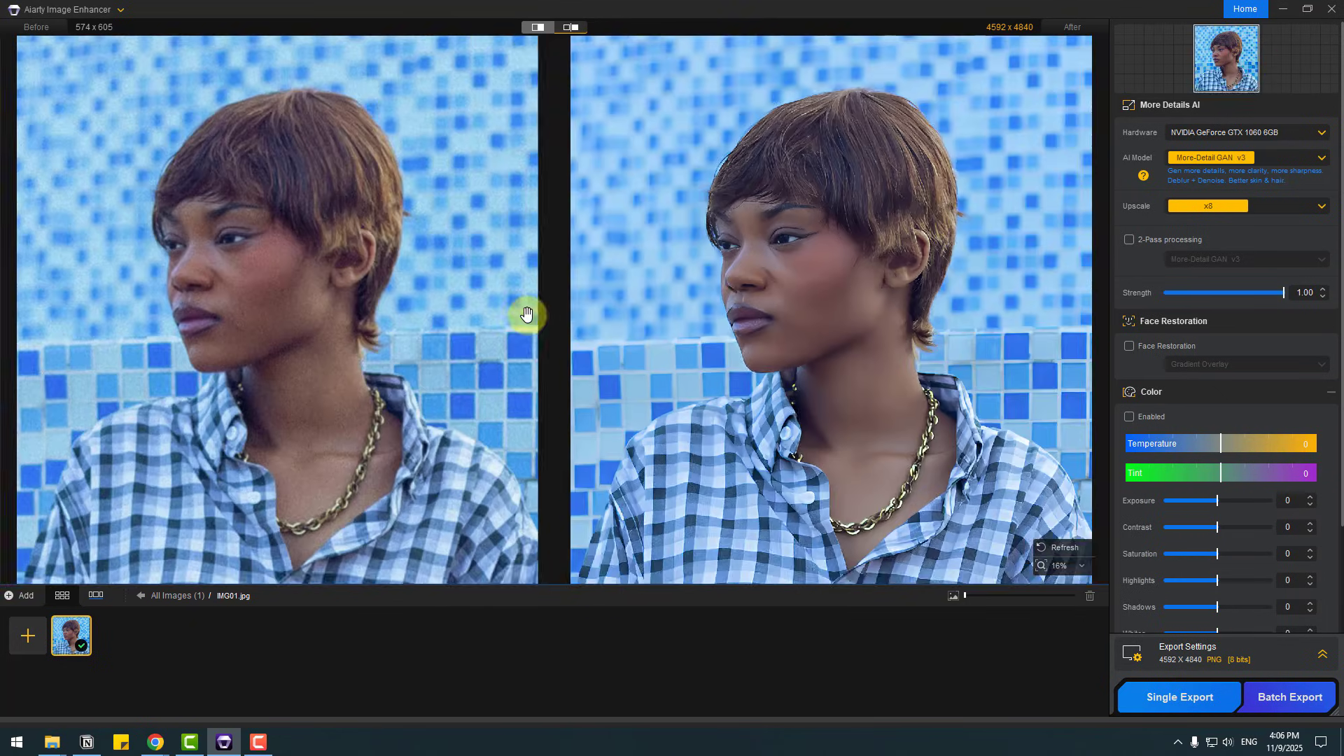
scroll(527, 317, "down", 3)
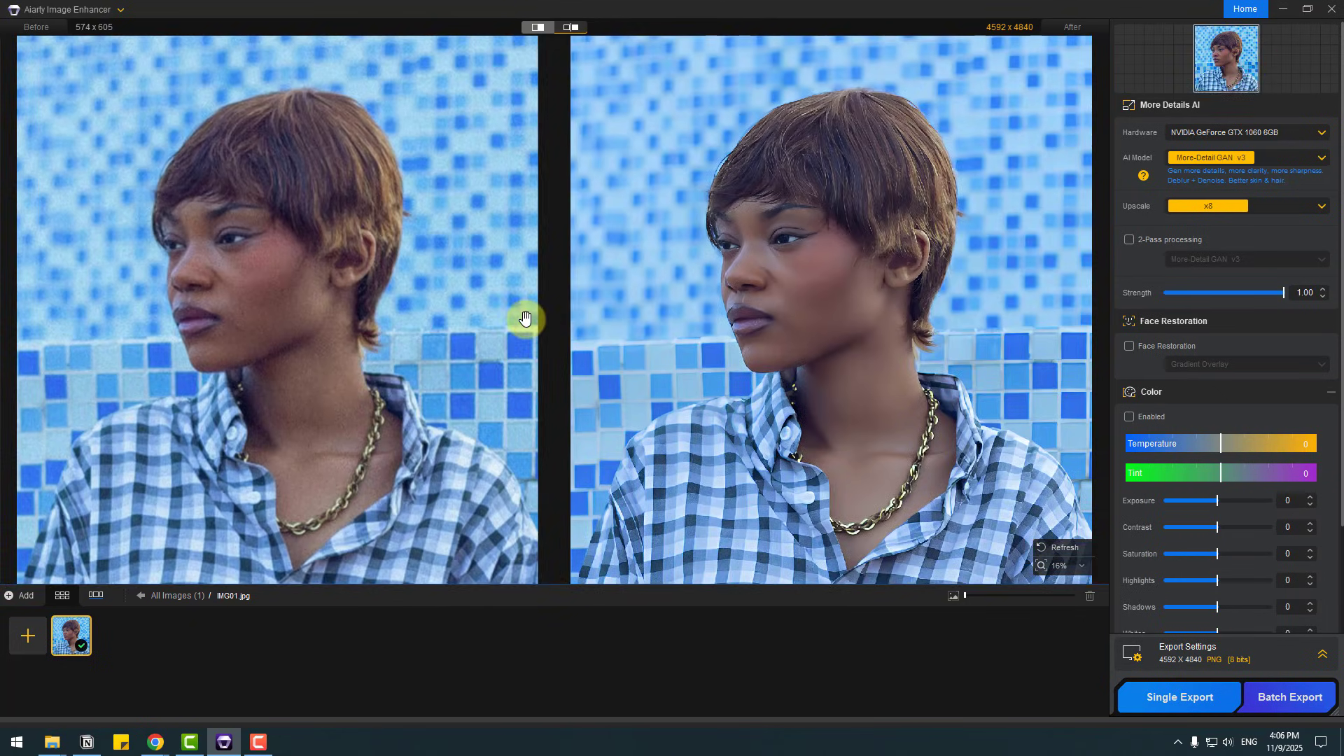
left_click(538, 28)
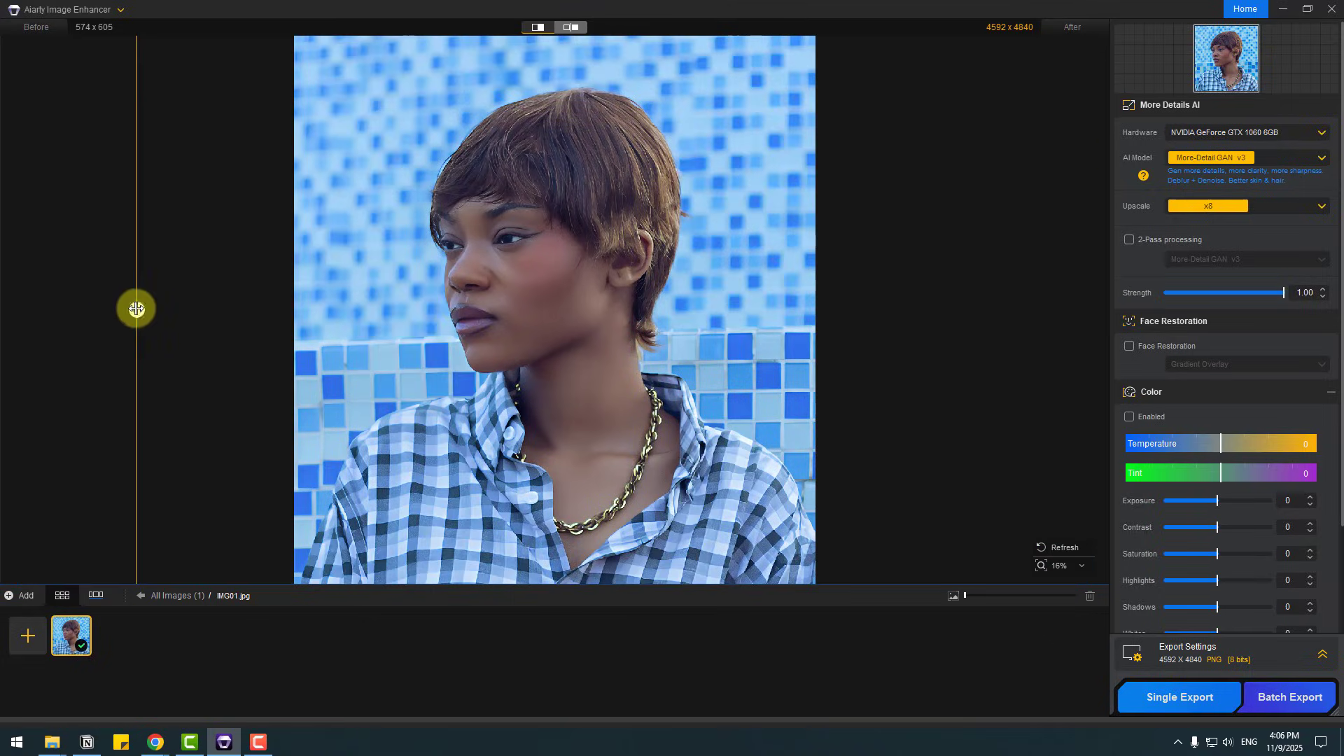
left_click_drag(135, 309, 745, 308)
left_click_drag(621, 308, 823, 309)
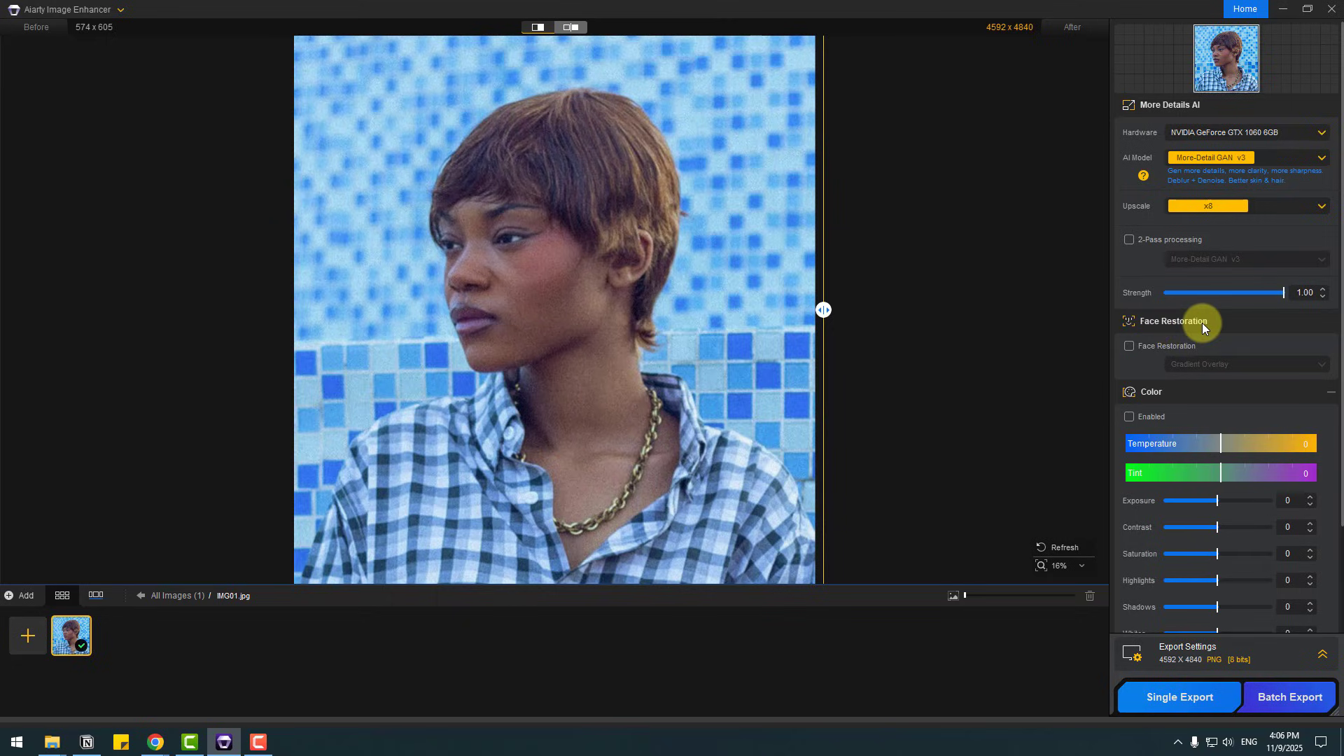
Step: Enable Face Restoration with Gradient Overlay and move the before/after divider to reveal the restored face
left_click(1129, 347)
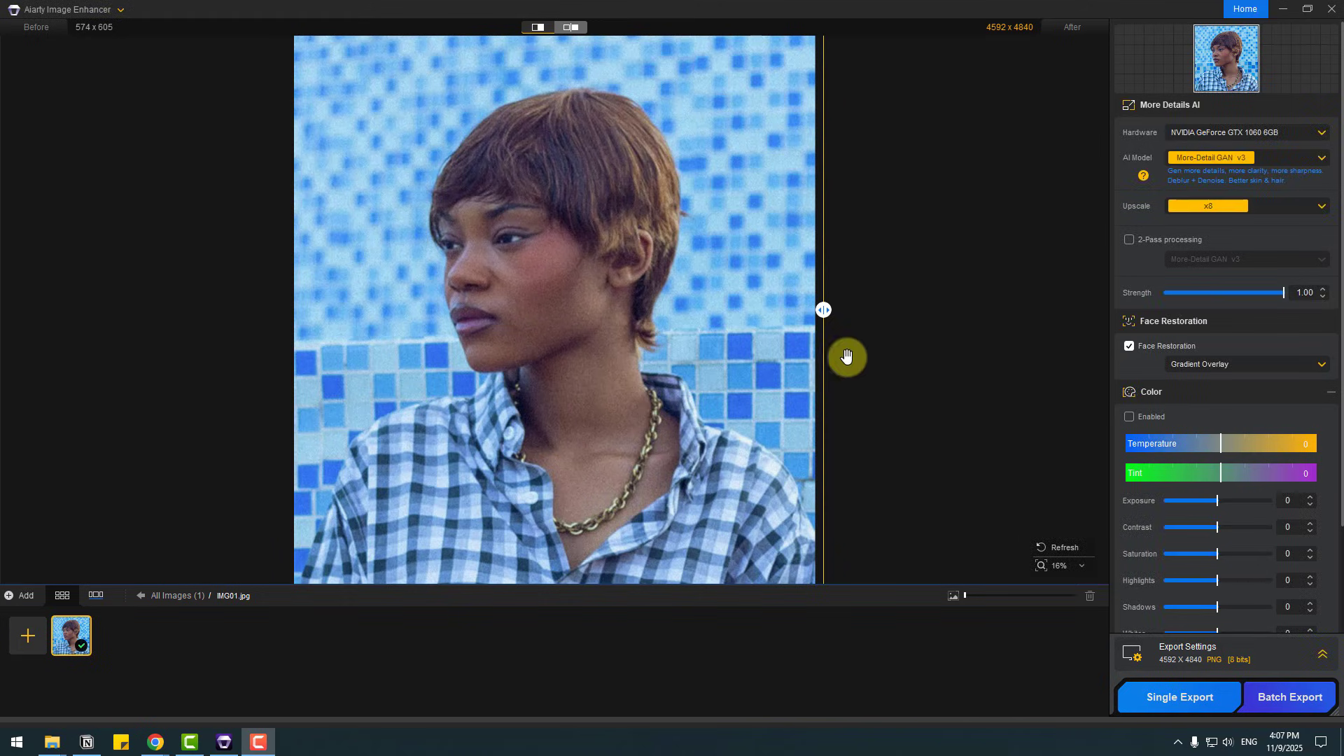
left_click_drag(826, 311, 334, 310)
scroll(546, 301, "up", 2)
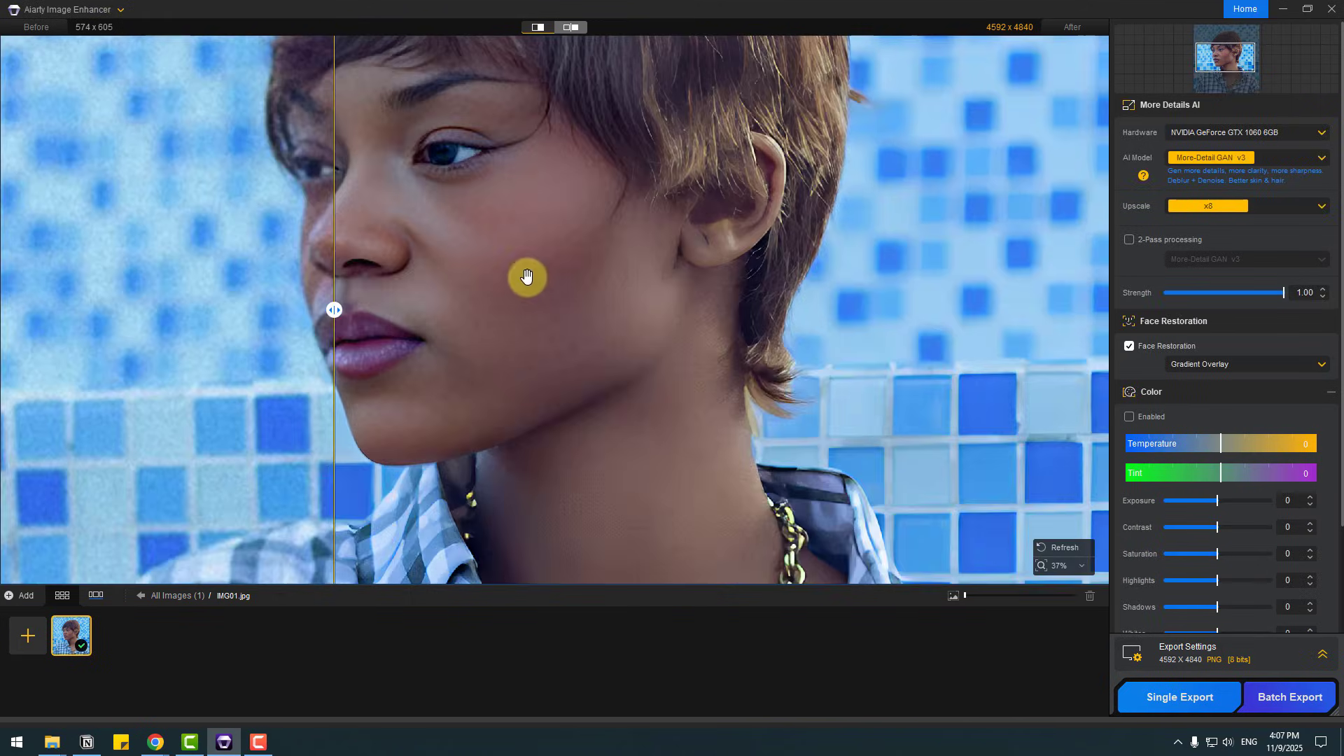
Step: Examine the restored face, neck and shirt at different magnifications
left_click_drag(500, 284, 506, 349)
scroll(598, 409, "down", 1)
scroll(598, 410, "down", 2)
scroll(598, 418, "up", 2)
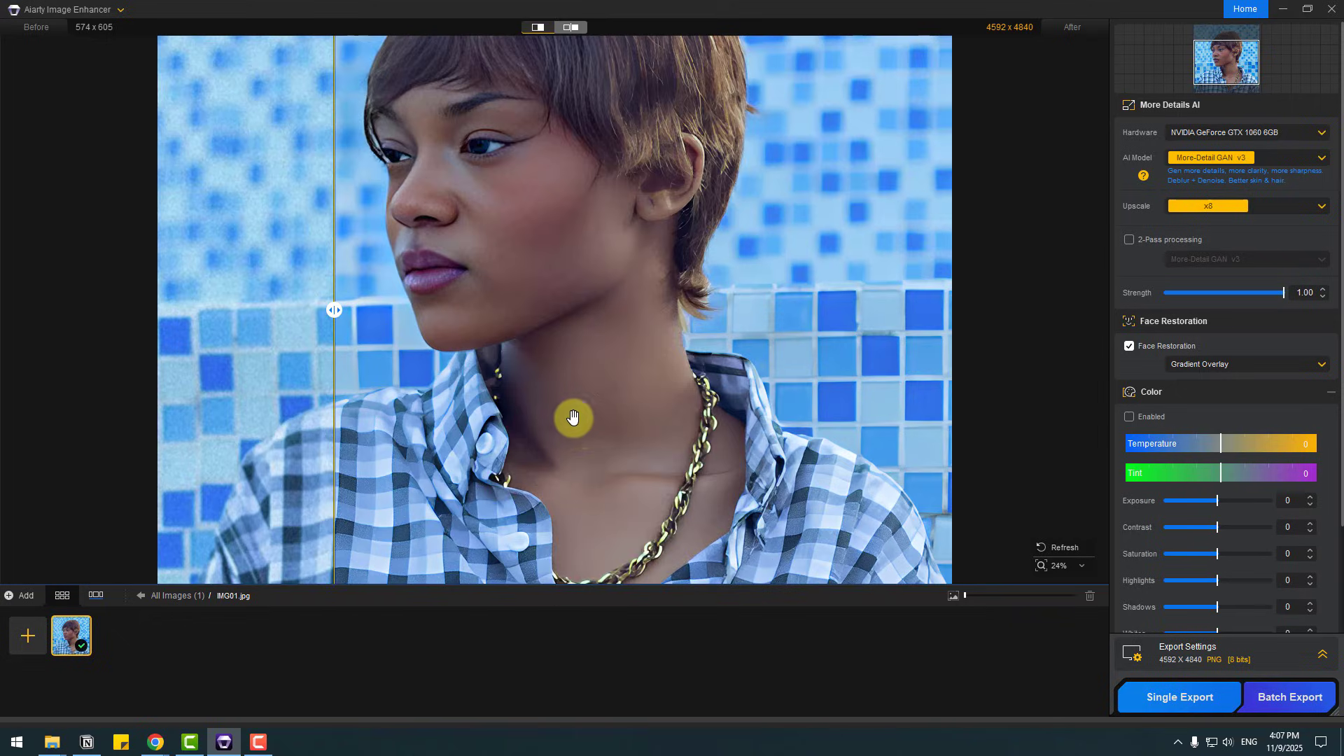
scroll(575, 408, "up", 2)
scroll(665, 226, "down", 3)
scroll(621, 378, "up", 2)
left_click_drag(541, 479, 671, 343)
left_click_drag(655, 249, 662, 308)
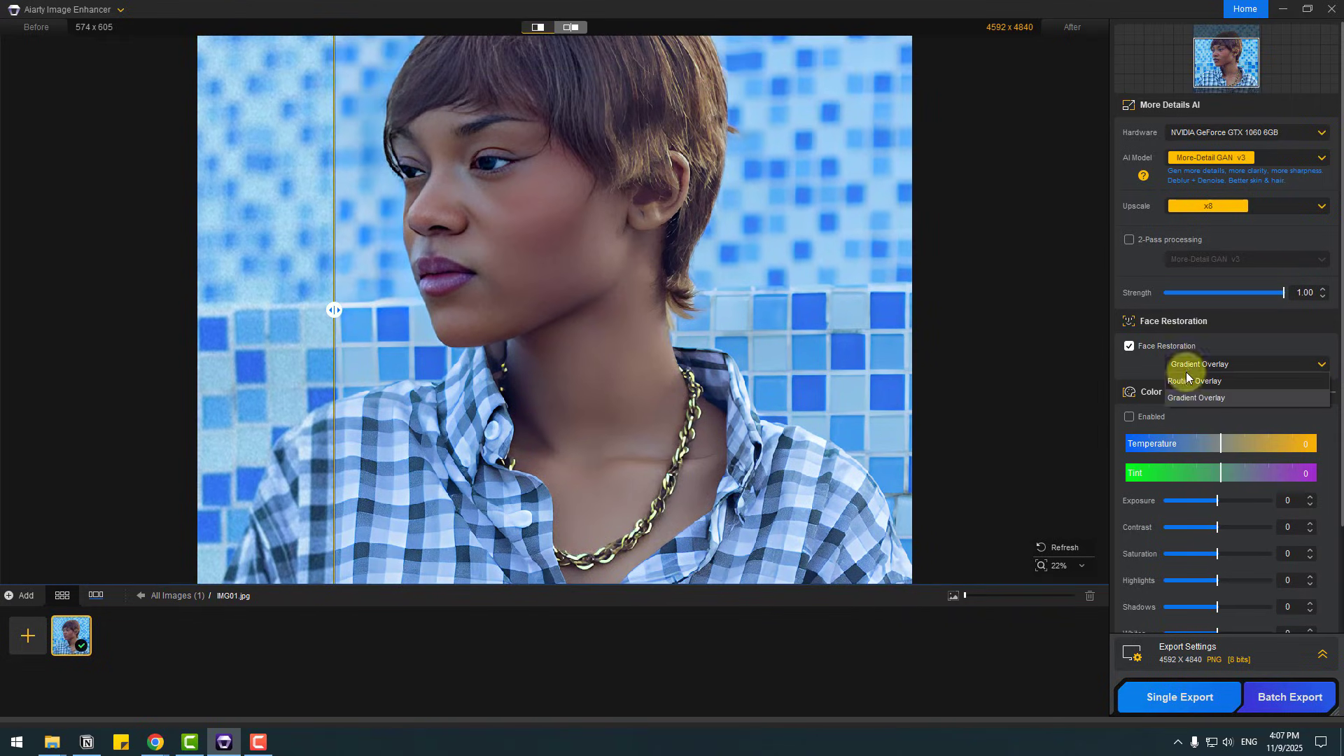
Step: Check the Face Restoration overlay modes, keep Gradient Overlay, and switch Face Restoration off and on to compare the face
left_click(1188, 364)
left_click(1235, 402)
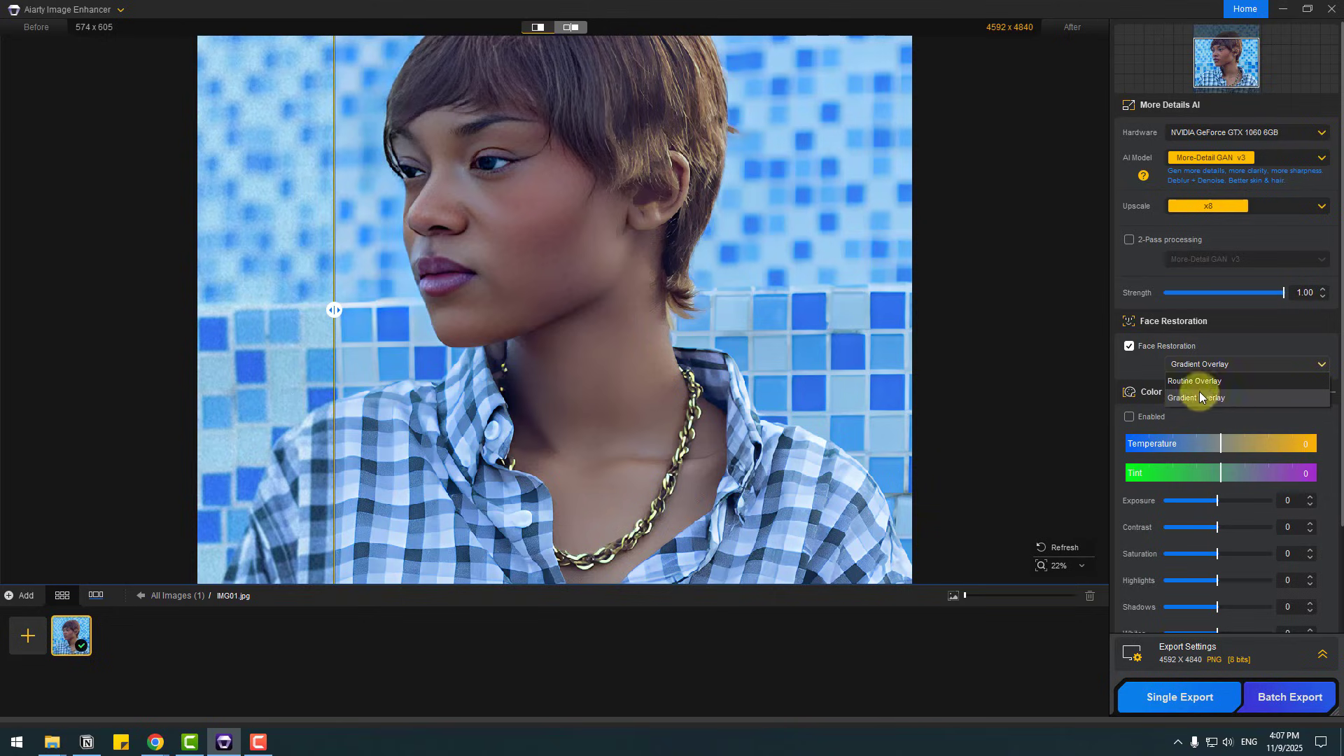
left_click(1129, 346)
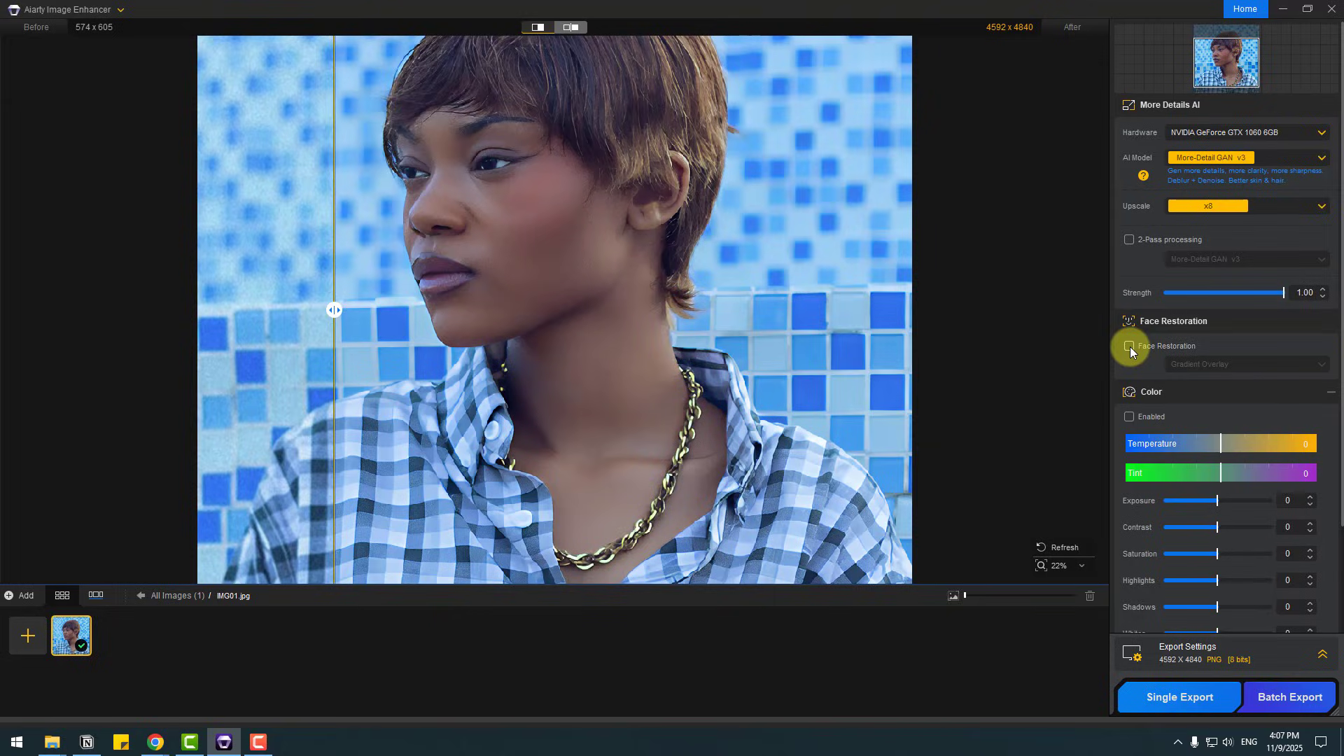
left_click(1129, 346)
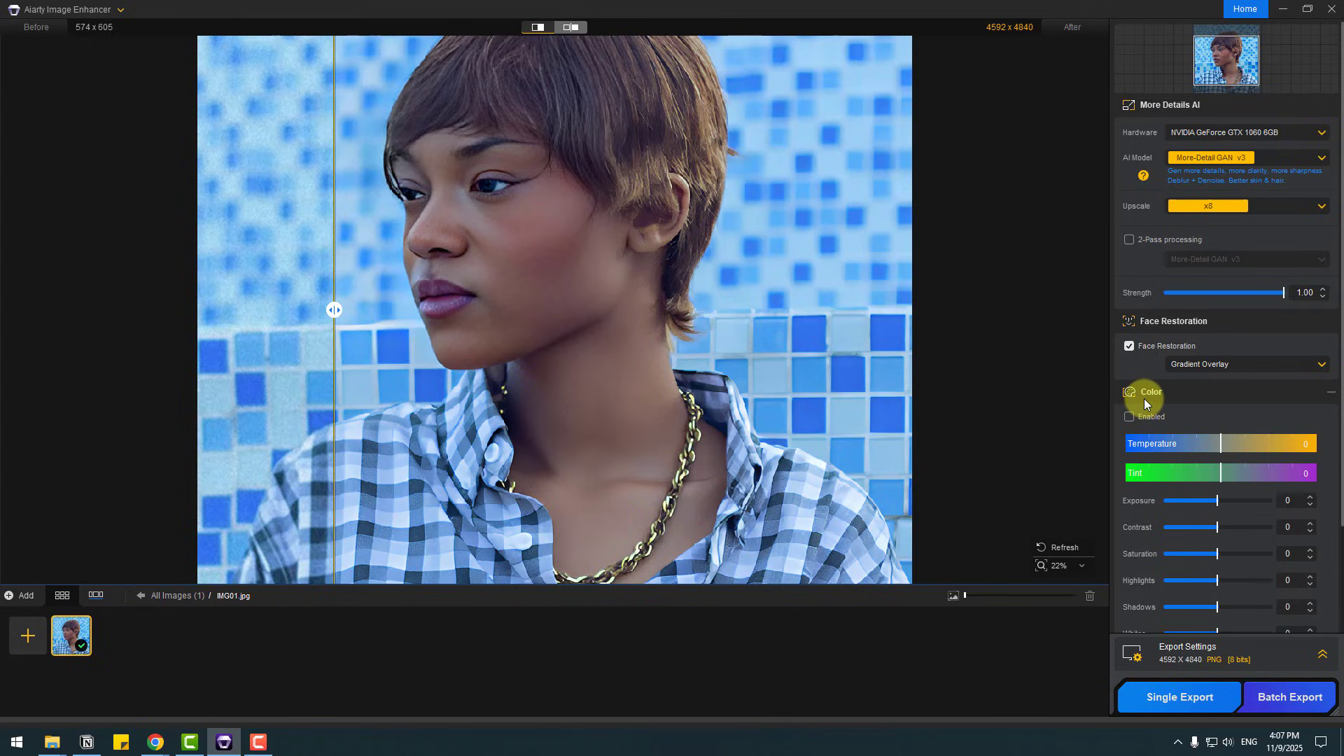
Step: Enable color adjustments and set Temperature to -30.66, Tint to 1.46, Exposure to 13 and Contrast to 47
left_click(1129, 417)
left_click_drag(1218, 446, 1182, 478)
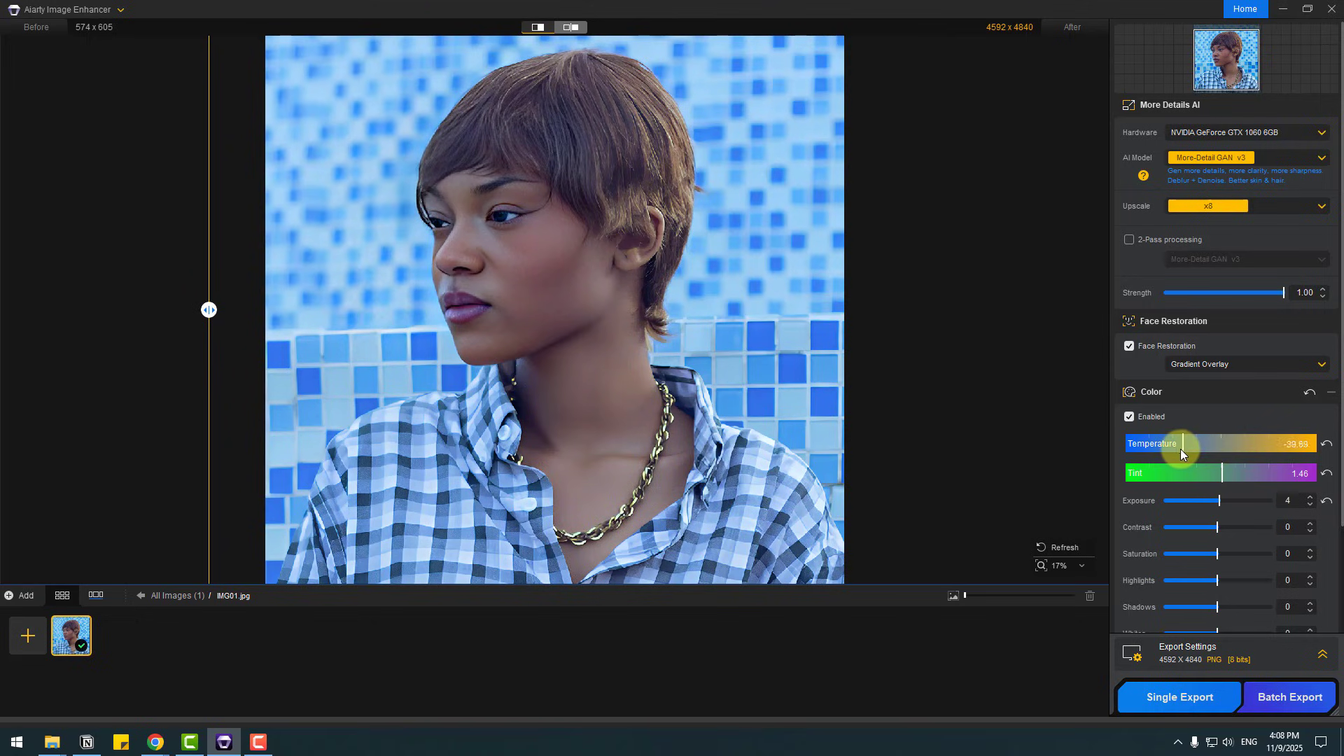
left_click_drag(1197, 454, 1224, 420)
scroll(1122, 435, "down", 2)
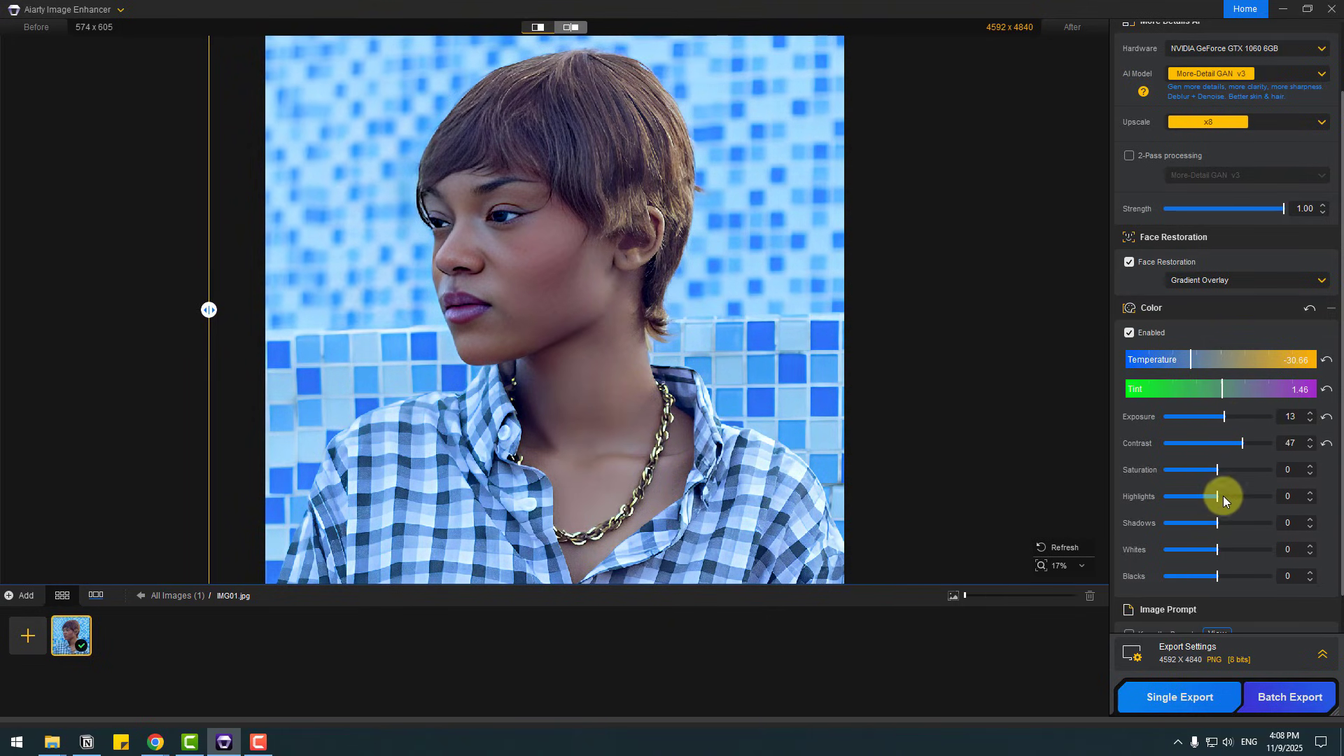
Step: Set Saturation to 40, Highlights to -64, Shadows to -5, Whites to 100 and Blacks to 44
left_click_drag(1224, 495, 1179, 471)
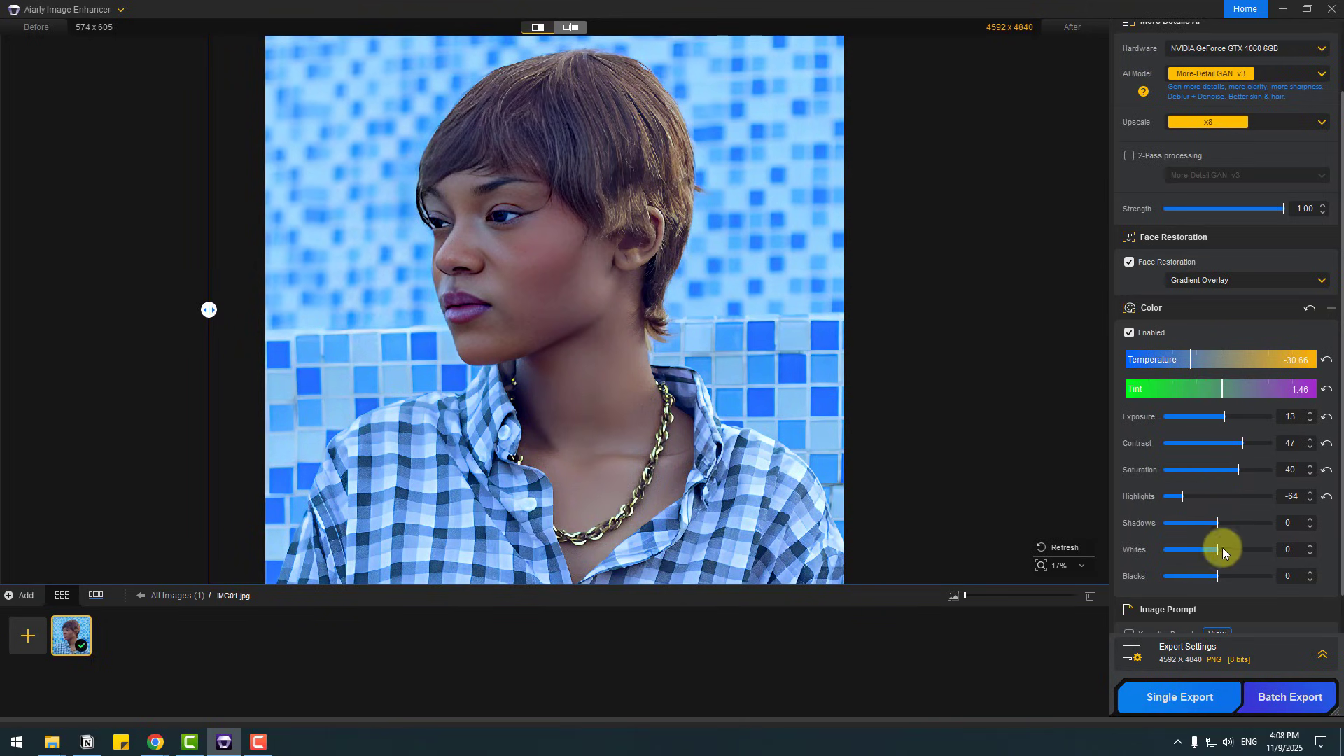
mouse_move(1244, 553)
left_mouse_down()
mouse_move(1191, 552)
mouse_move(1275, 553)
mouse_move(1258, 577)
mouse_move(1235, 575)
left_mouse_up()
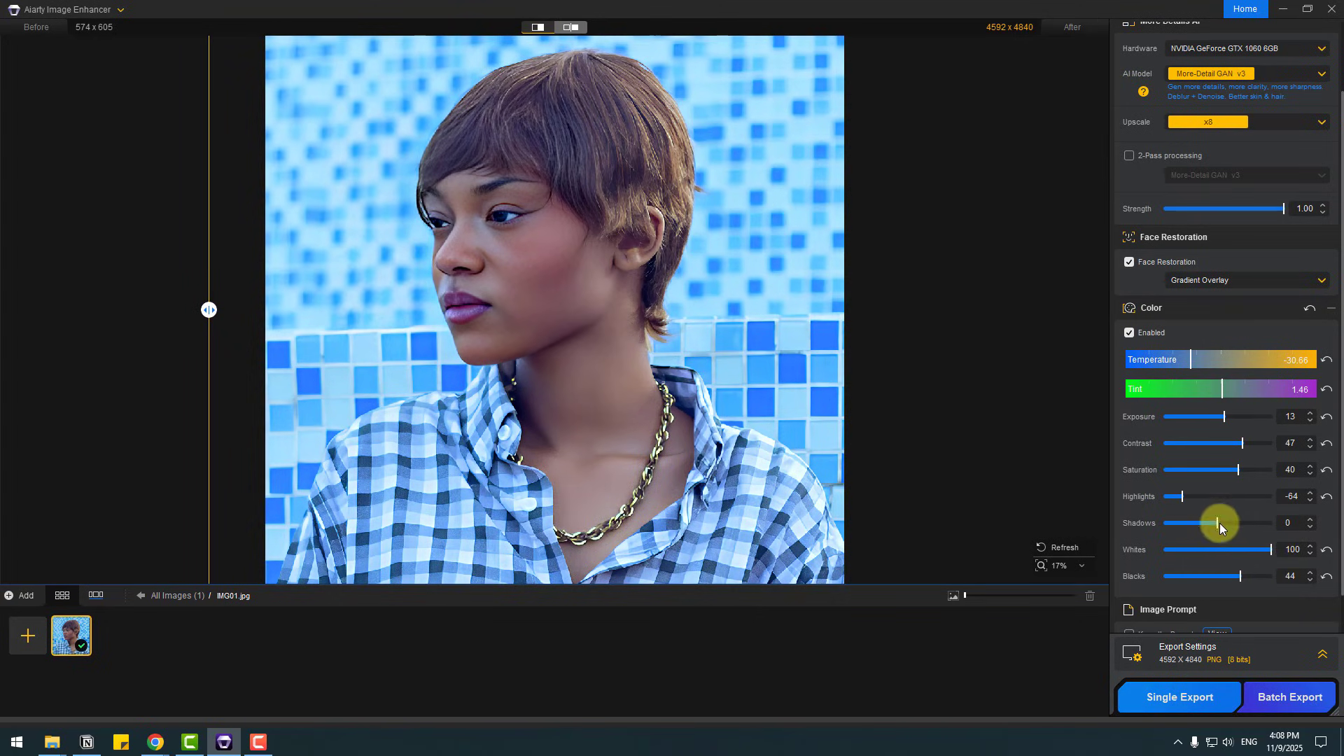
mouse_move(1219, 523)
left_mouse_down()
mouse_move(1243, 523)
mouse_move(1213, 523)
left_mouse_up()
mouse_move(223, 310)
left_mouse_down()
mouse_move(903, 312)
mouse_move(231, 309)
left_mouse_up()
scroll(532, 312, "down", 1)
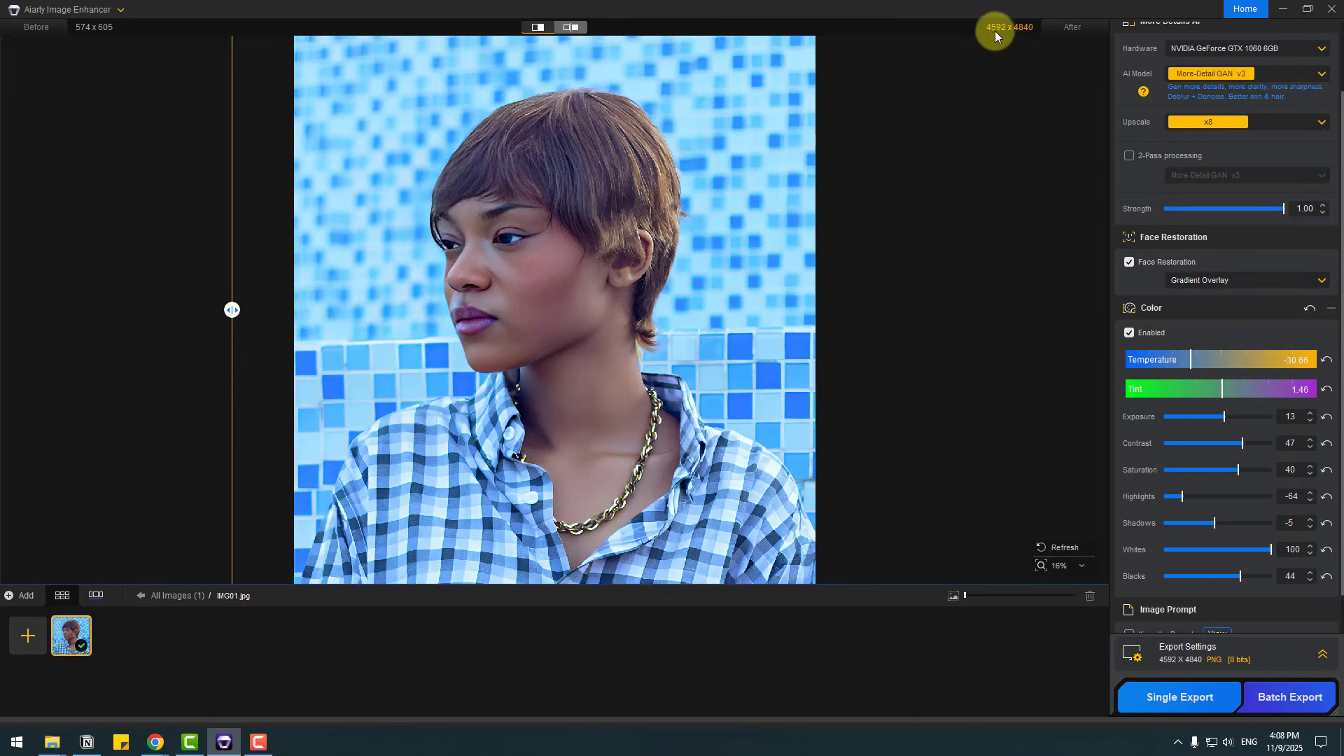
Step: Add a text overlay to the portrait and move it up onto the forehead
scroll(1132, 558, "down", 1)
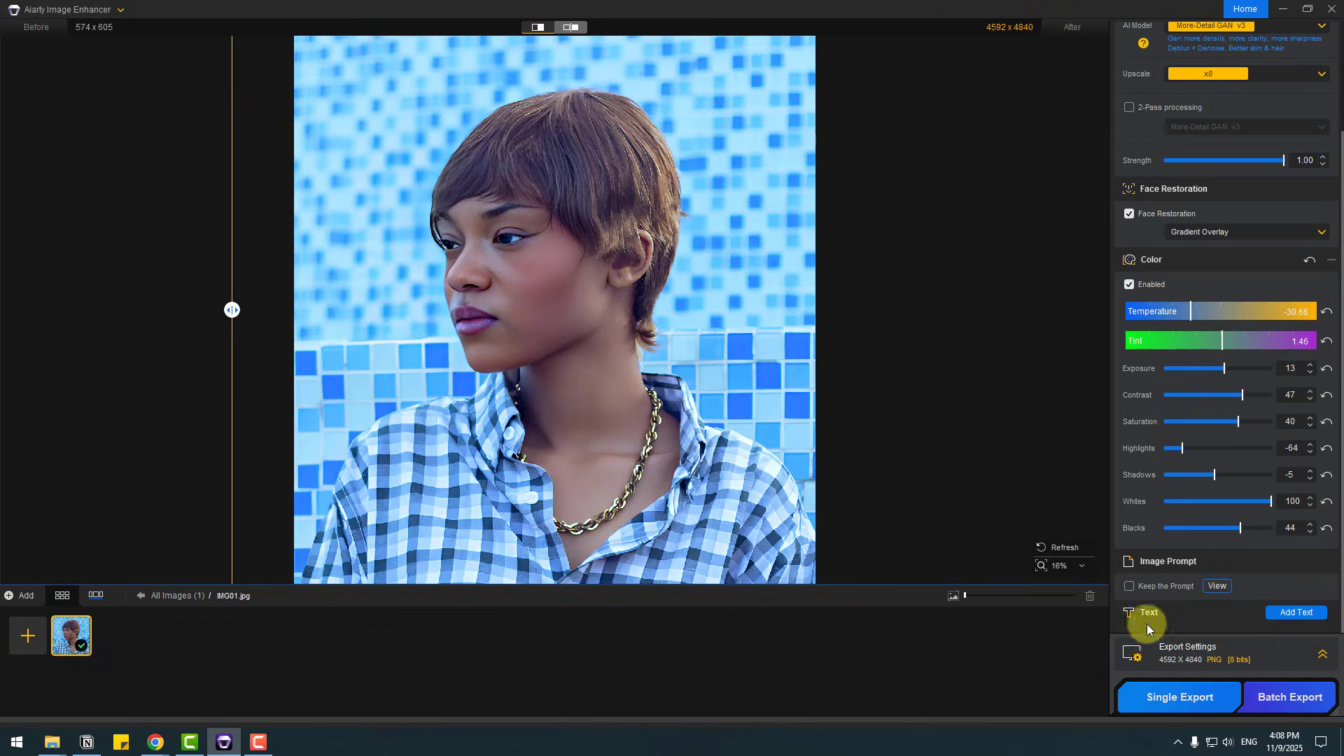
left_click(1290, 613)
scroll(594, 410, "down", 5)
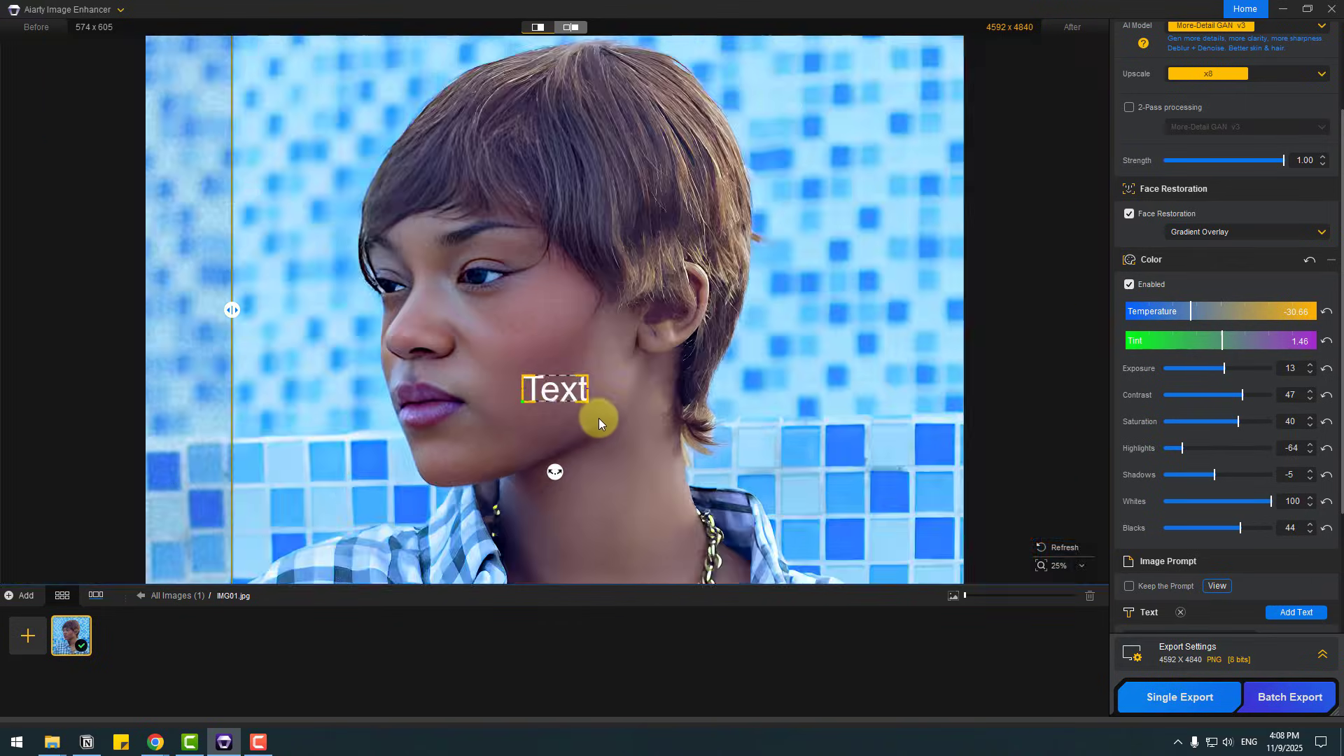
left_click_drag(553, 387, 501, 206)
Step: Replace the overlay's placeholder wording with "Girl" and set its font to SimSun-ExtB
scroll(1152, 585, "down", 1)
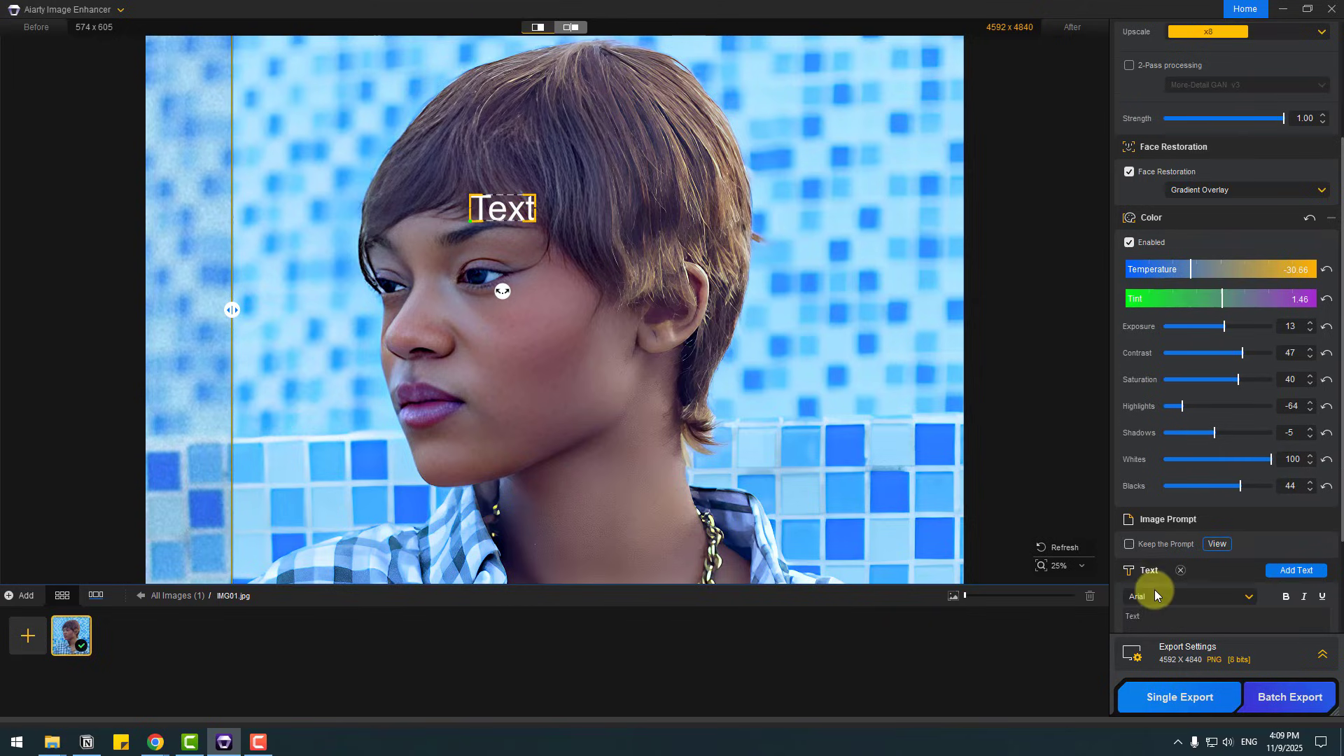
scroll(1154, 594, "down", 2)
left_click(1156, 549)
key("BackSpace")
key("BackSpace")
key("BackSpace")
key("BackSpace")
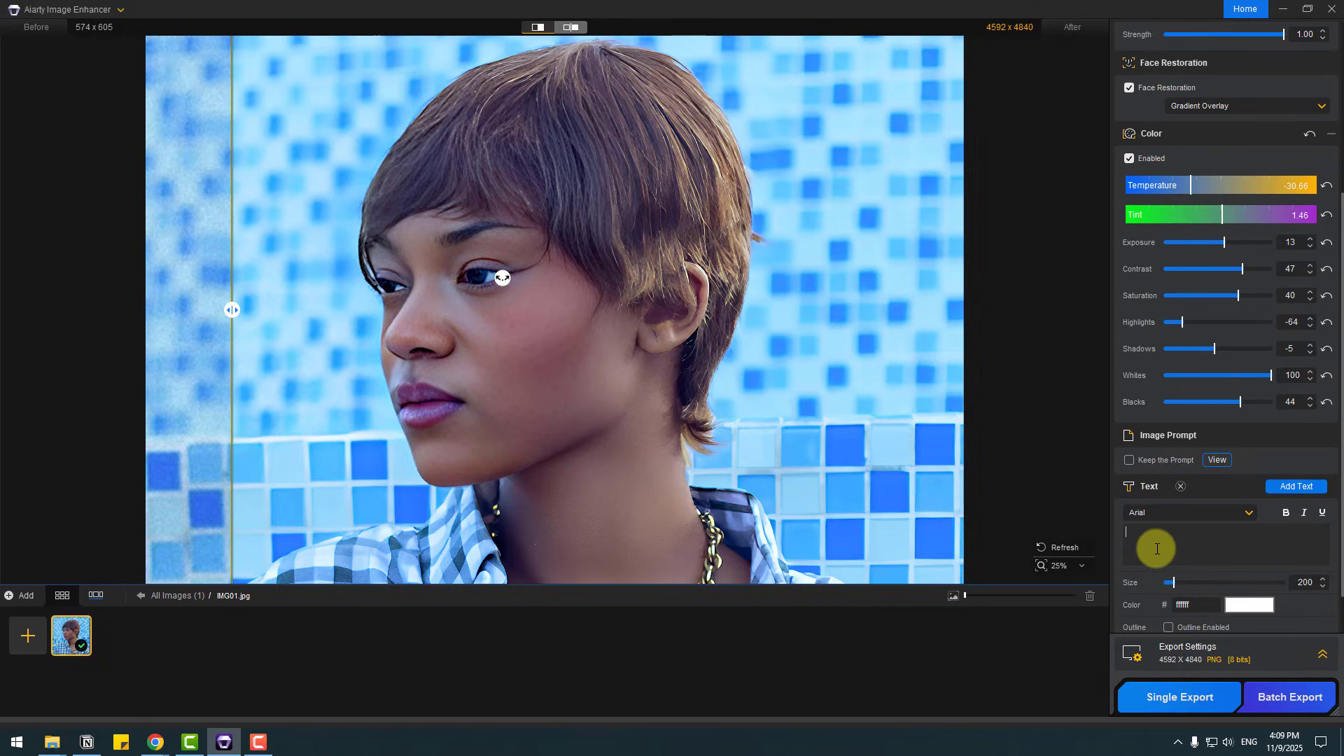
type("Girl")
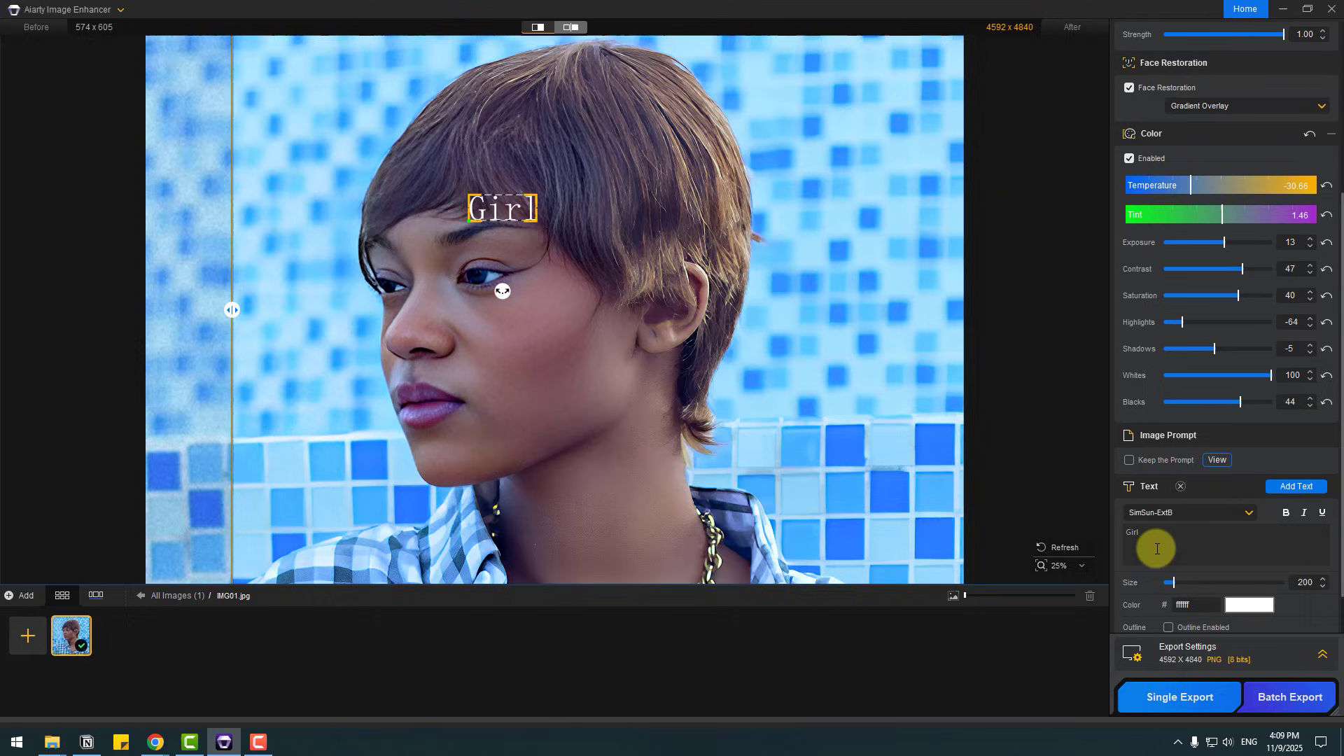
left_click(1178, 515)
left_click(1304, 571)
Step: Set the text's size to 722, its color to 95e7ed and its rotation to 4°, keeping the outline disabled
scroll(1228, 578, "down", 1)
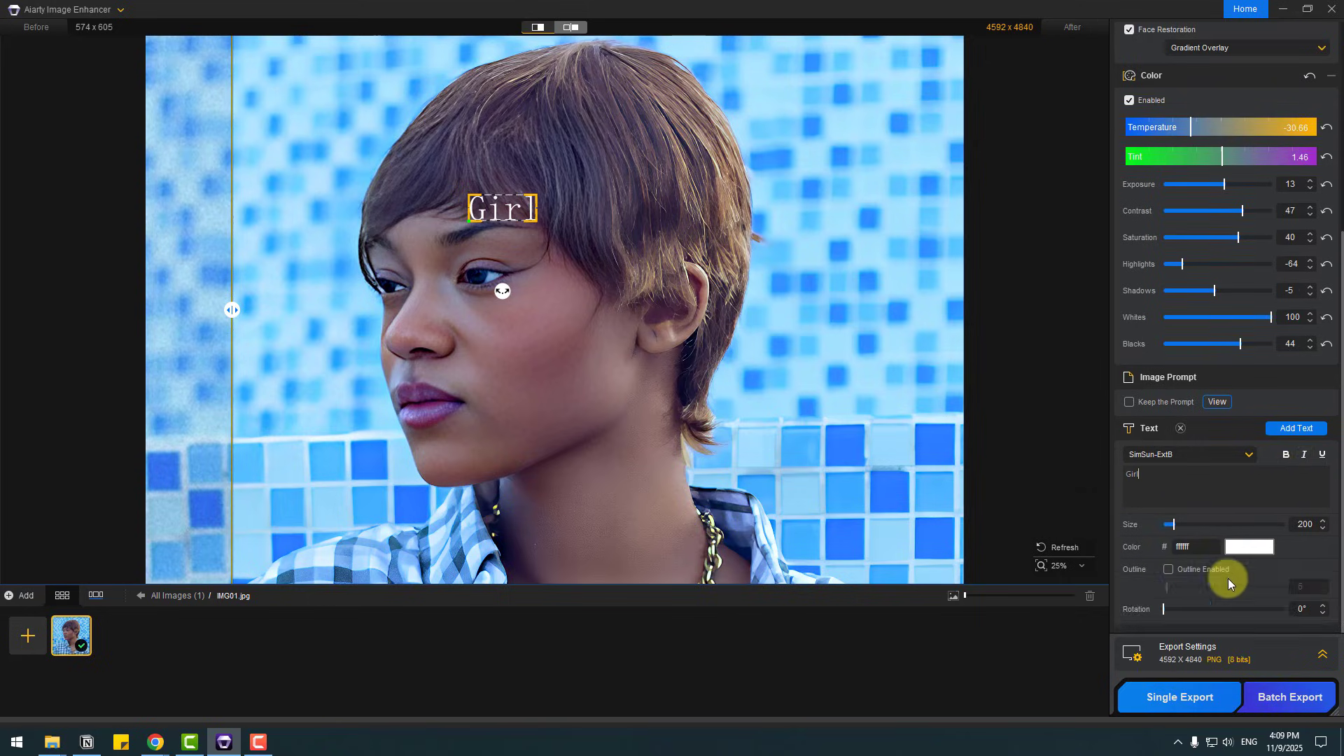
mouse_move(1171, 523)
left_mouse_down()
mouse_move(1210, 528)
mouse_move(1172, 525)
left_mouse_up()
left_click(1237, 549)
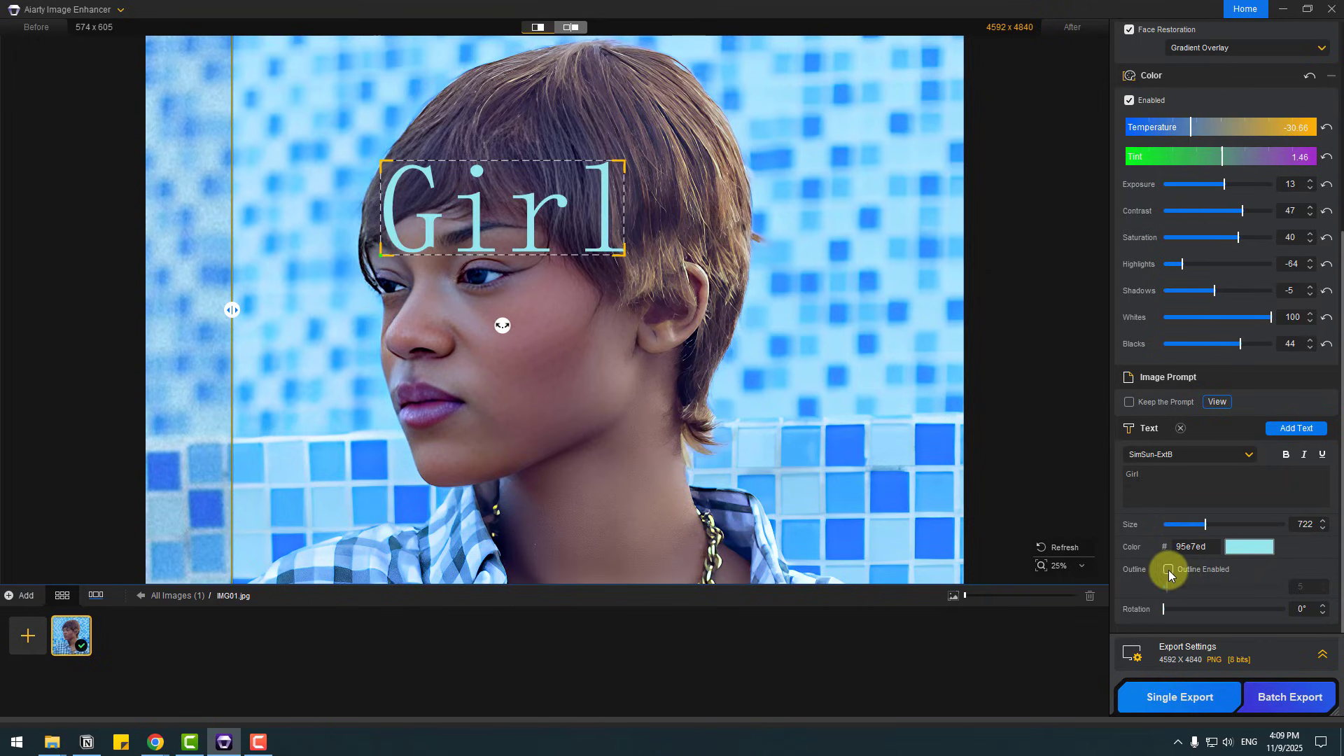
left_click(1169, 570)
left_click(1169, 570)
left_click_drag(1171, 608, 1200, 626)
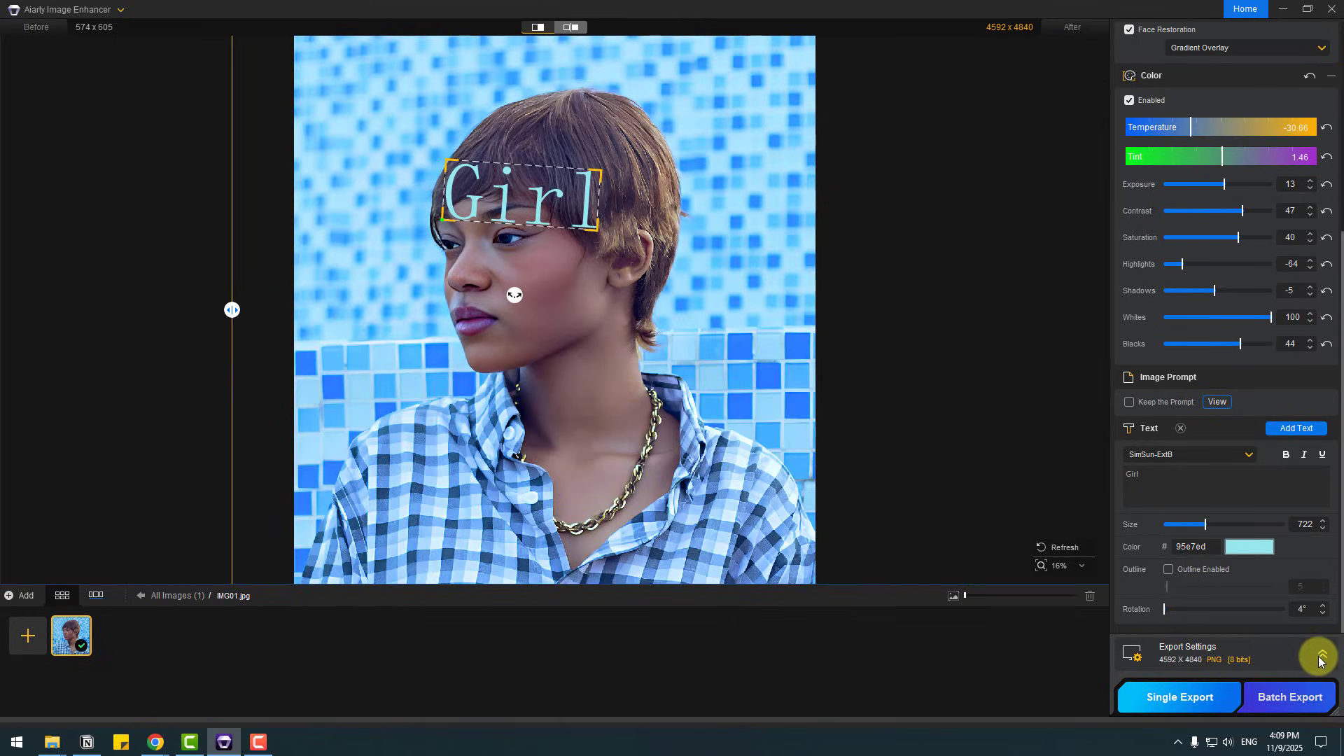
Step: Check the export settings, keep PNG (8 bits) with Original DPI and level 3, and export the single image
left_click(1322, 654)
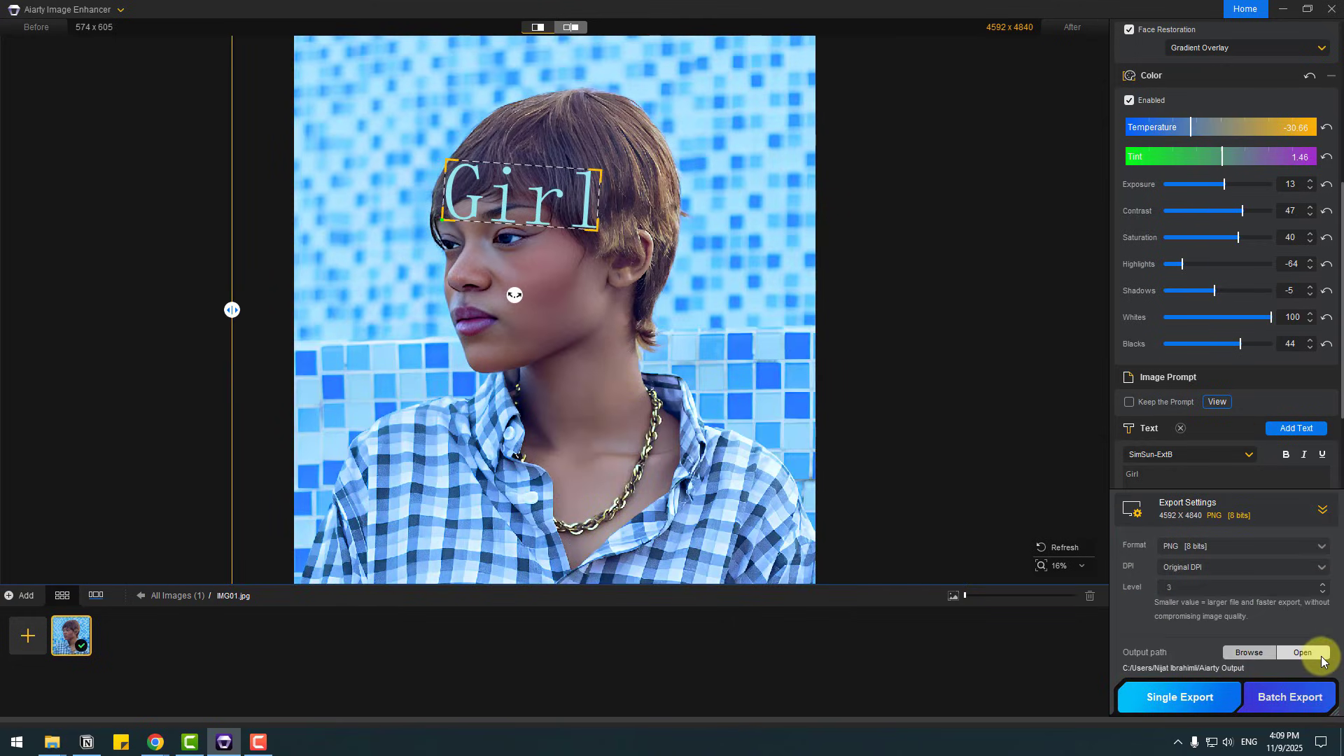
left_click(1178, 550)
left_click(1144, 563)
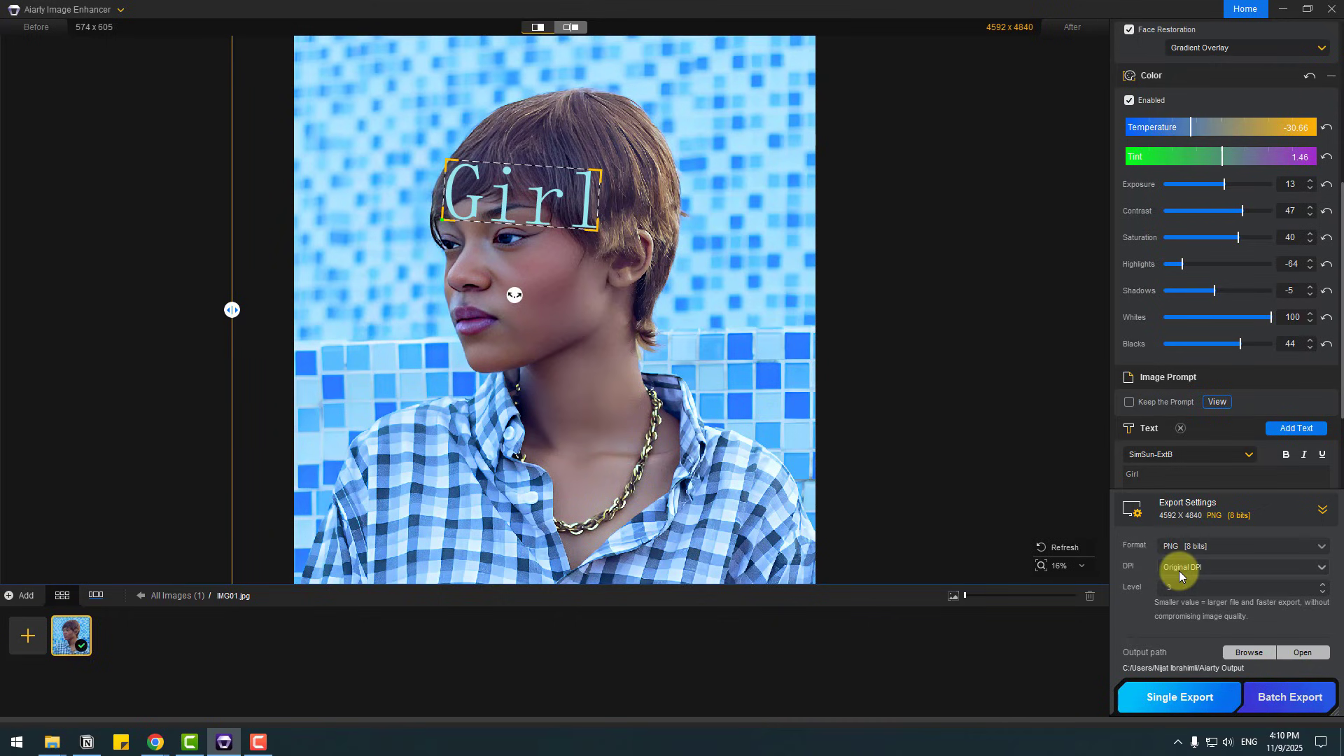
double_click(1200, 589)
left_click(1188, 702)
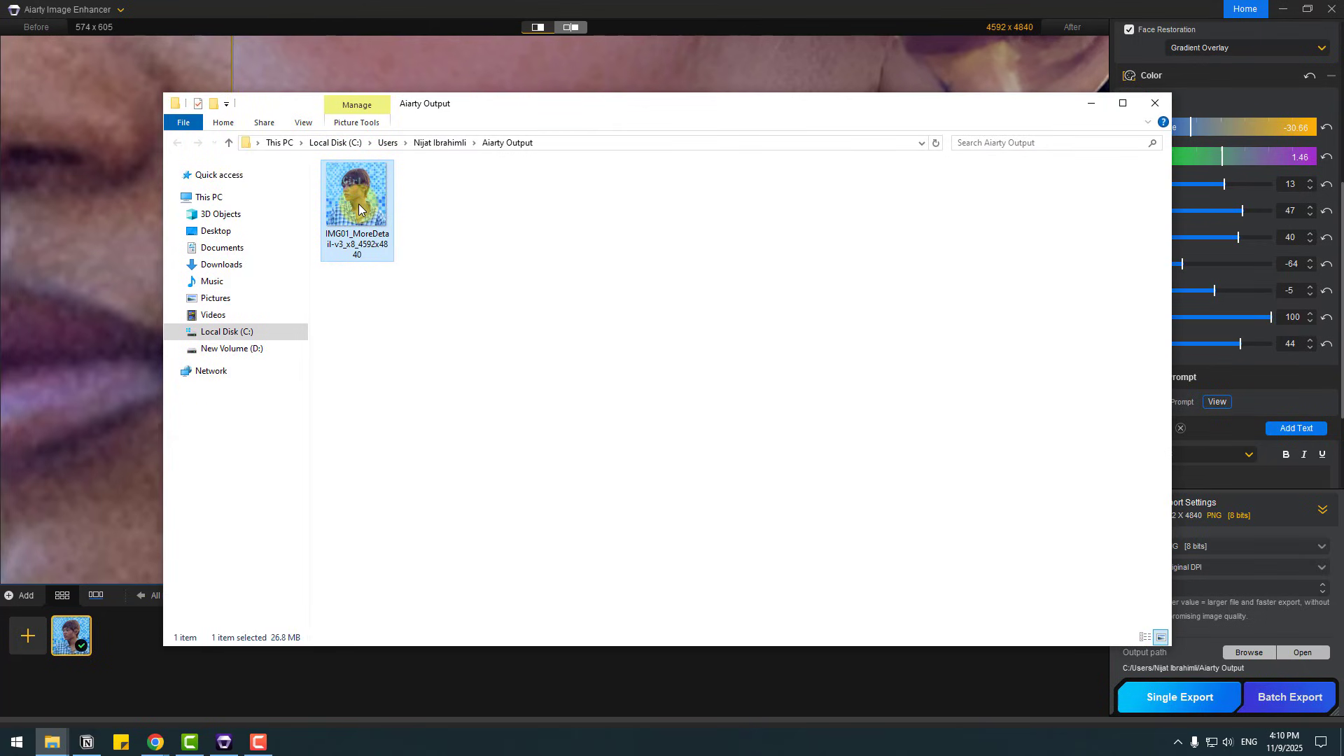
Step: Open the exported IMG01_MoreDetail-v3_x8_4592x4840.png in the photo viewer, inspect it at full window size, and close the viewer
double_click(390, 258)
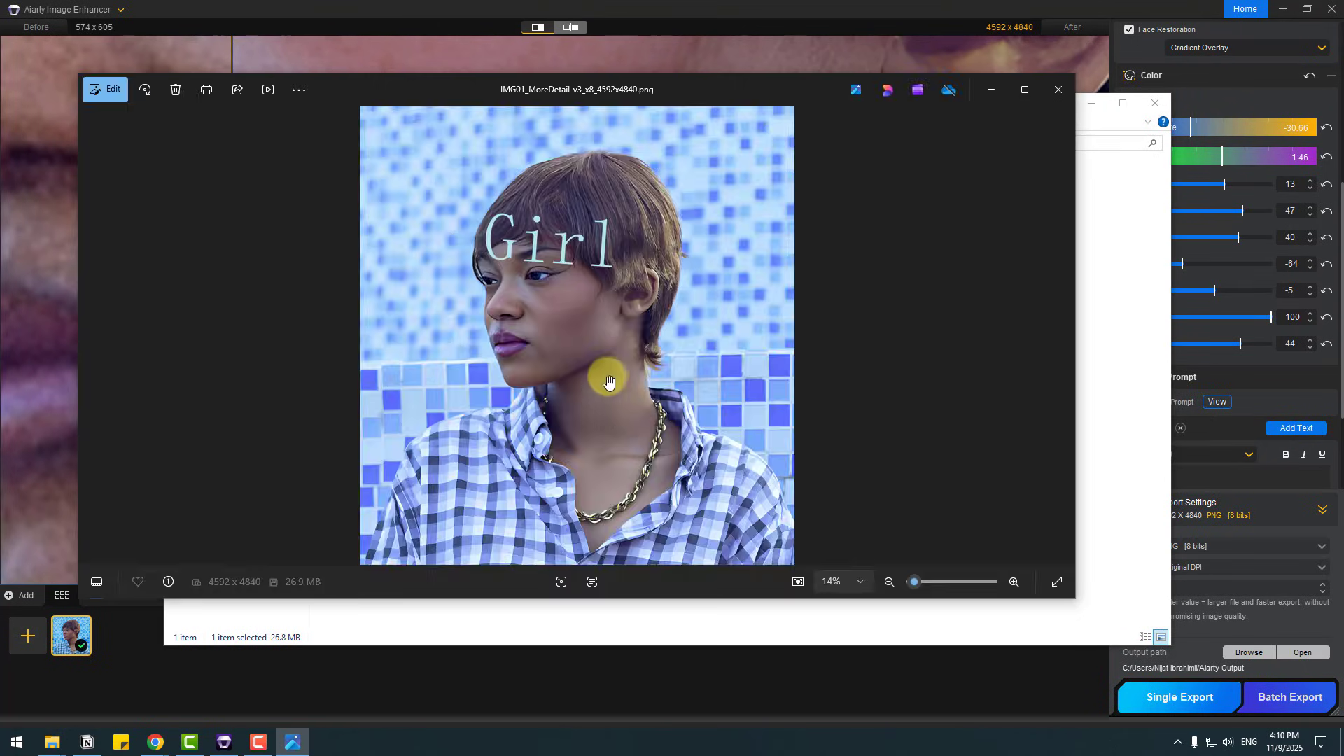
scroll(612, 374, "up", 2)
scroll(616, 371, "down", 2)
left_click(1019, 89)
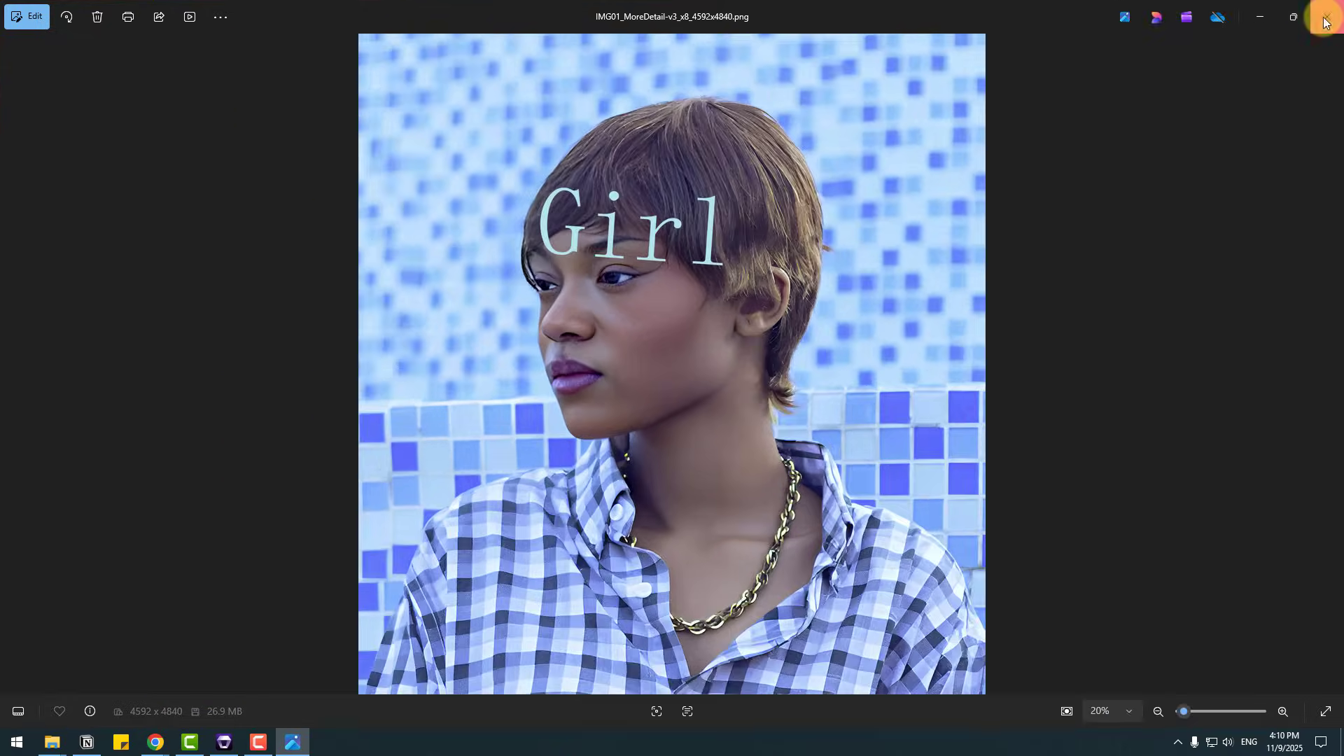
key("alt+F4")
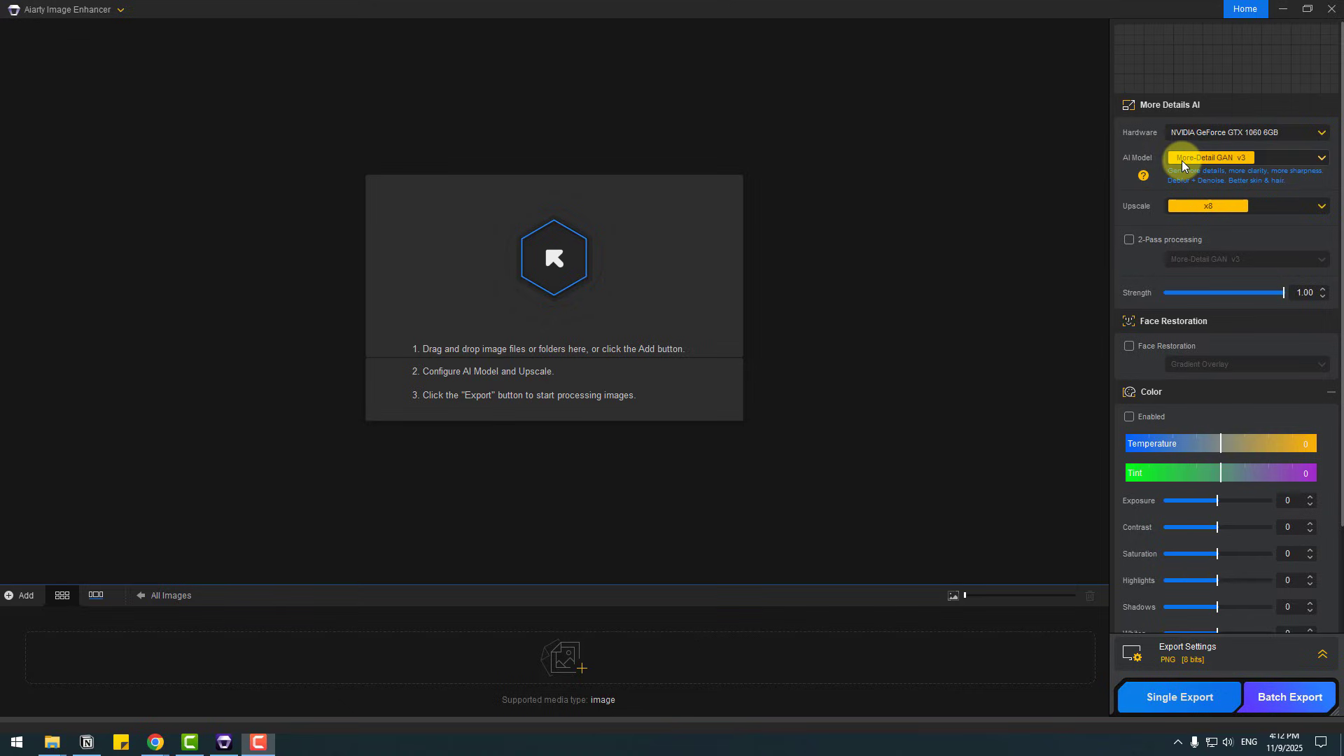
Step: Select the AIGCsmooth v3 AI model and load IMG02 for enhancement
left_click(1182, 161)
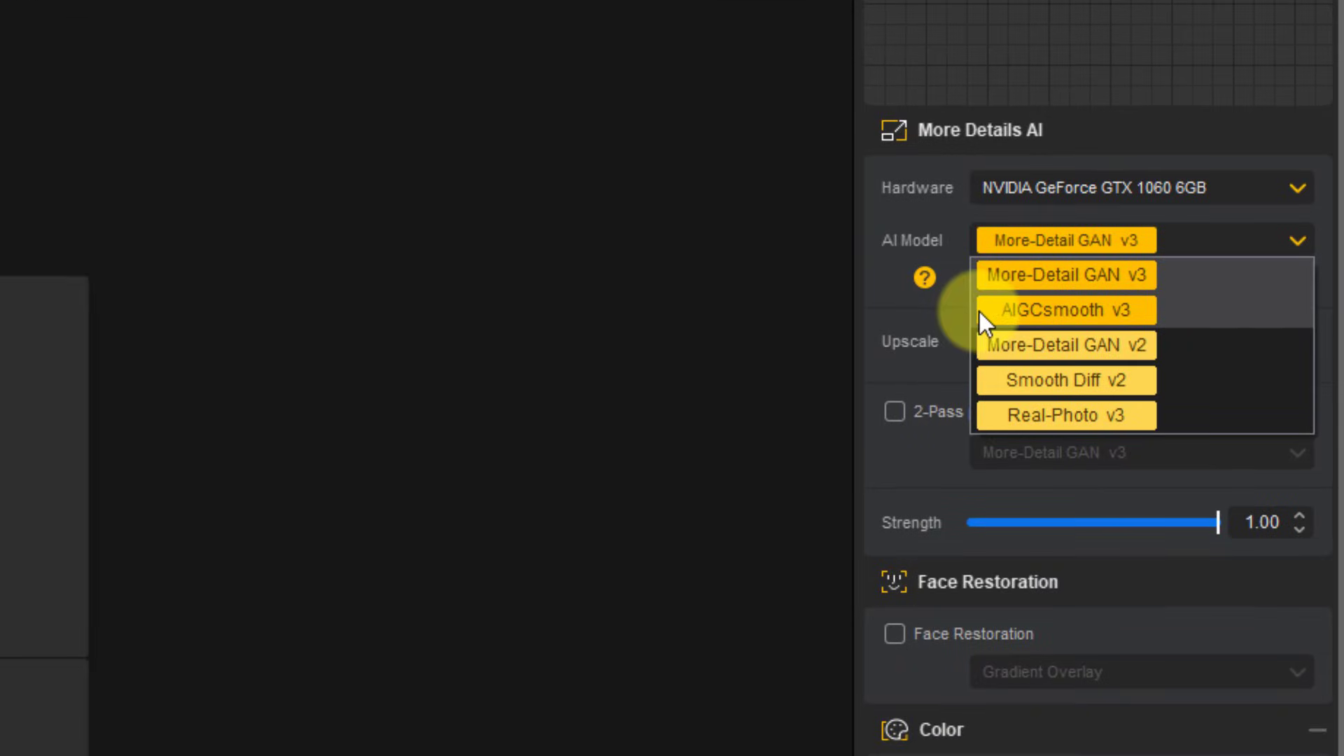
left_click(1071, 312)
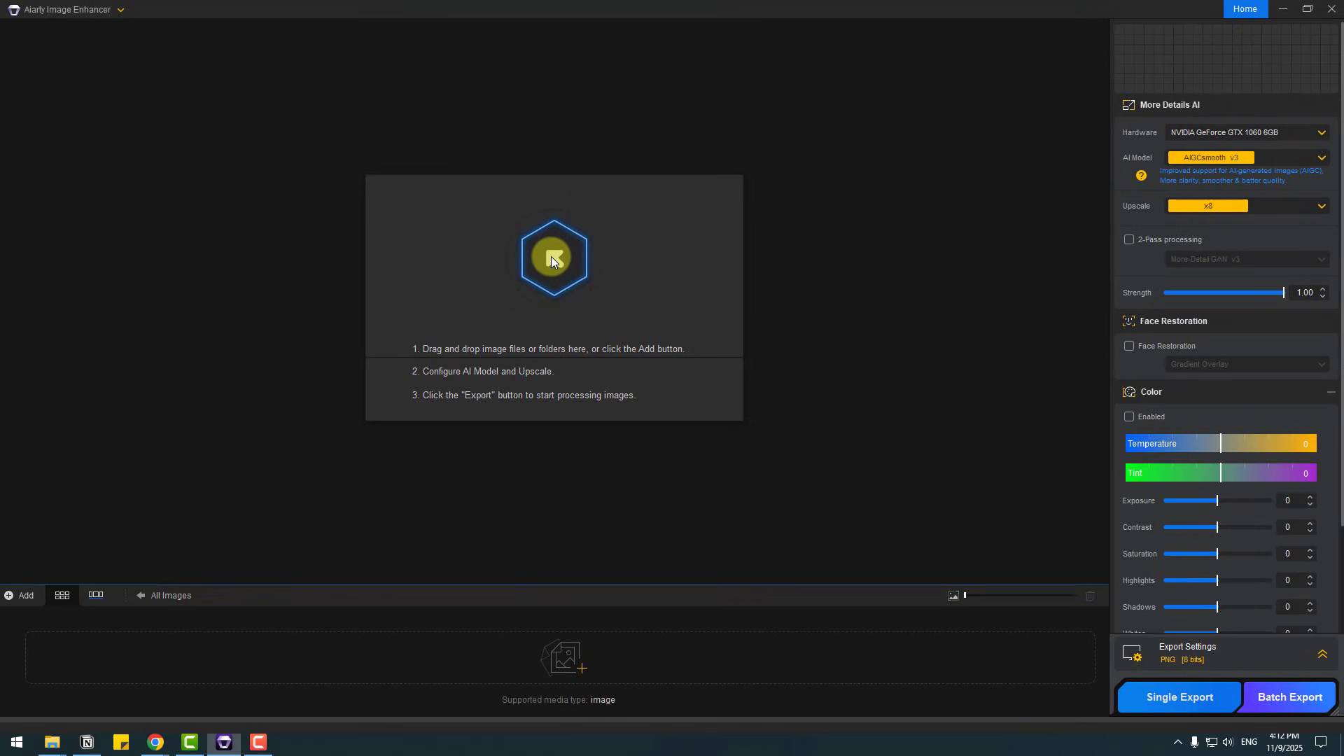
left_click(552, 256)
left_click(156, 112)
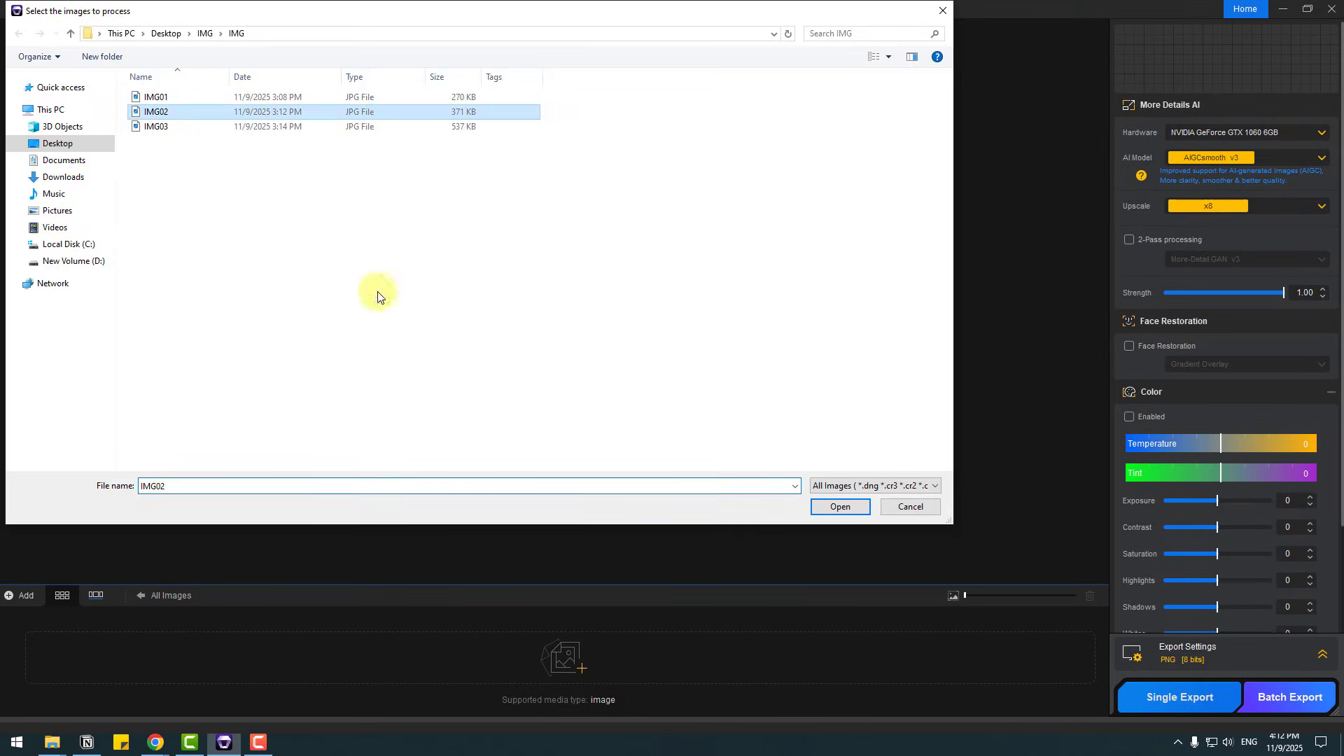
left_click(823, 509)
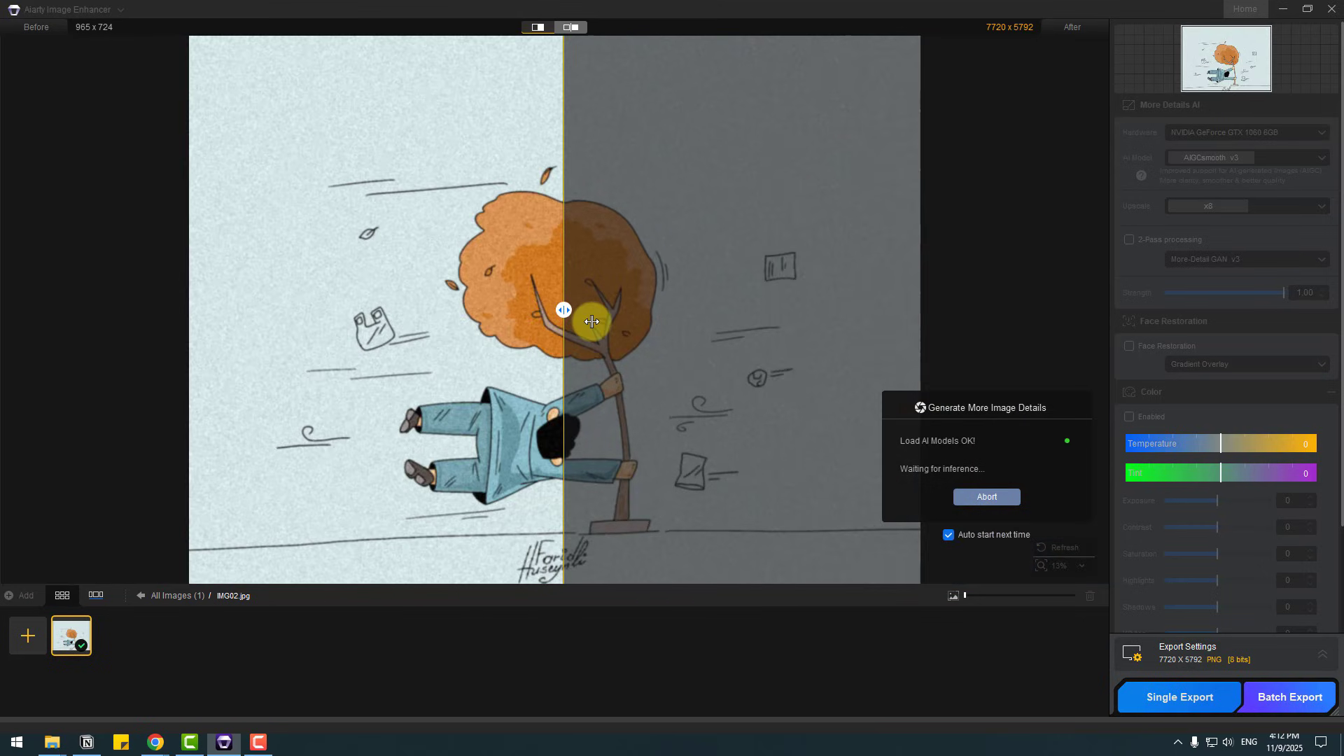
Step: Compare the original and enhanced IMG02 drawing across the whole image and examine the figure and tree at different magnifications
left_click_drag(591, 321, 814, 348)
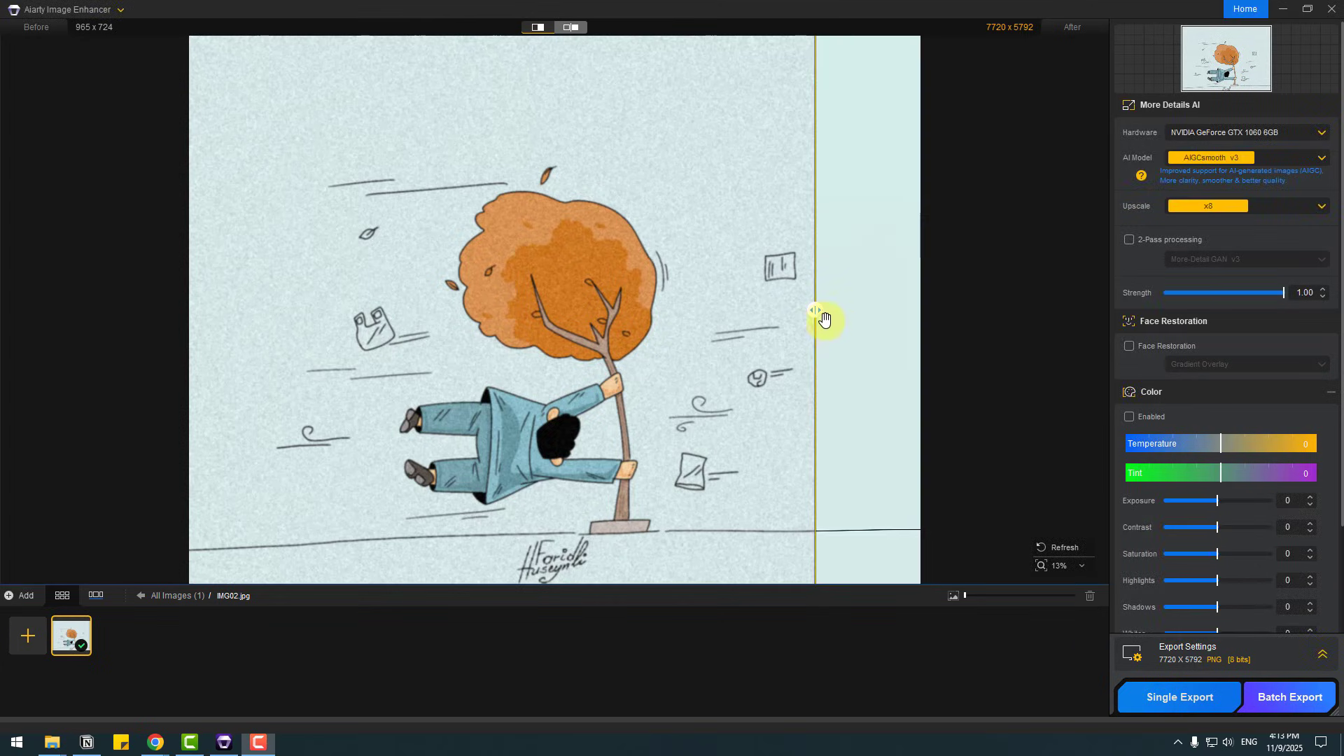
left_click(1207, 208)
left_click(786, 325)
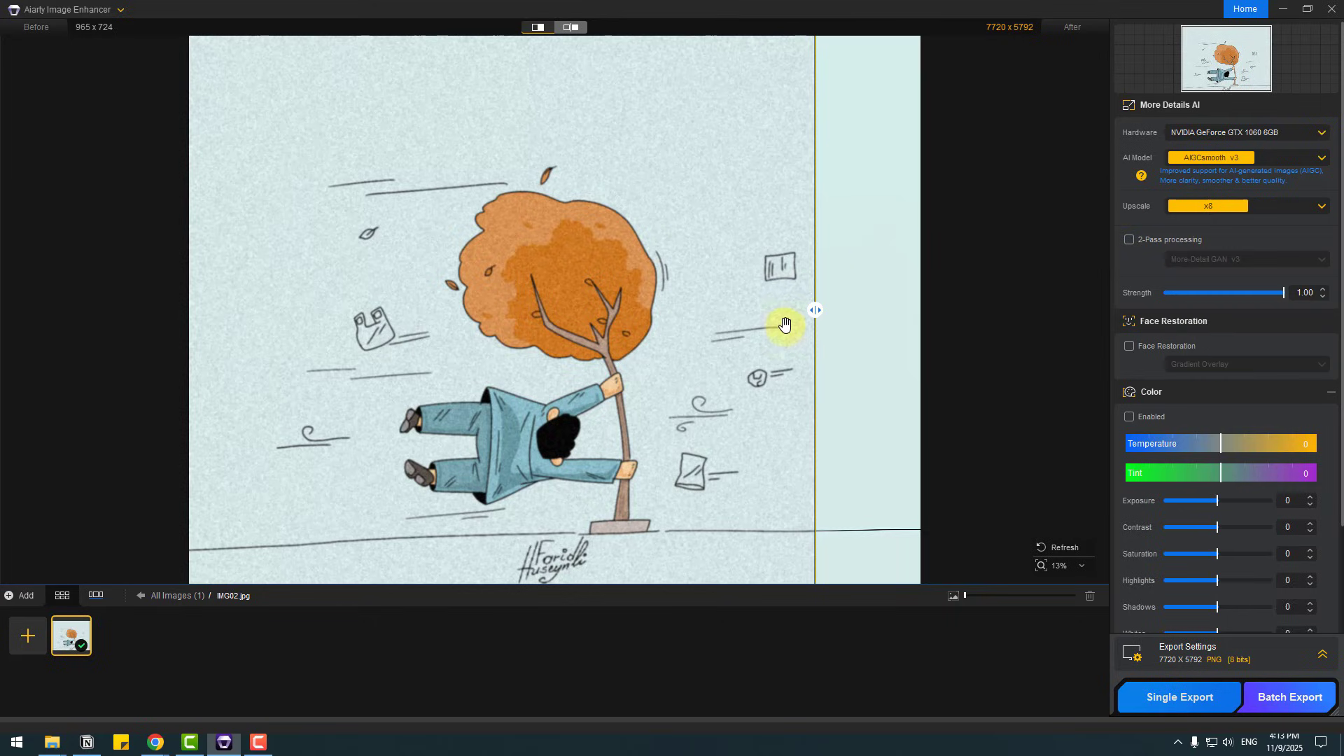
left_click_drag(814, 317, 126, 310)
scroll(616, 390, "up", 3)
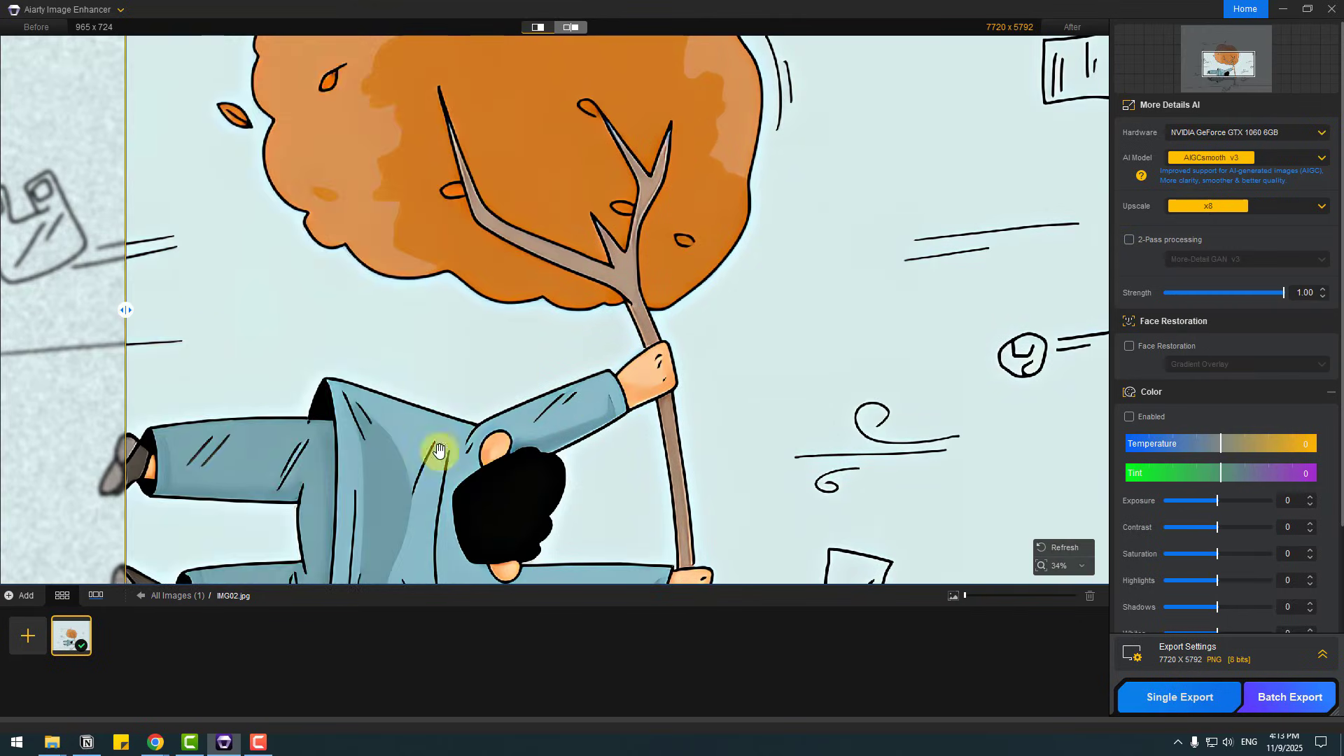
left_click_drag(435, 451, 634, 321)
scroll(532, 390, "down", 2)
scroll(557, 389, "up", 1)
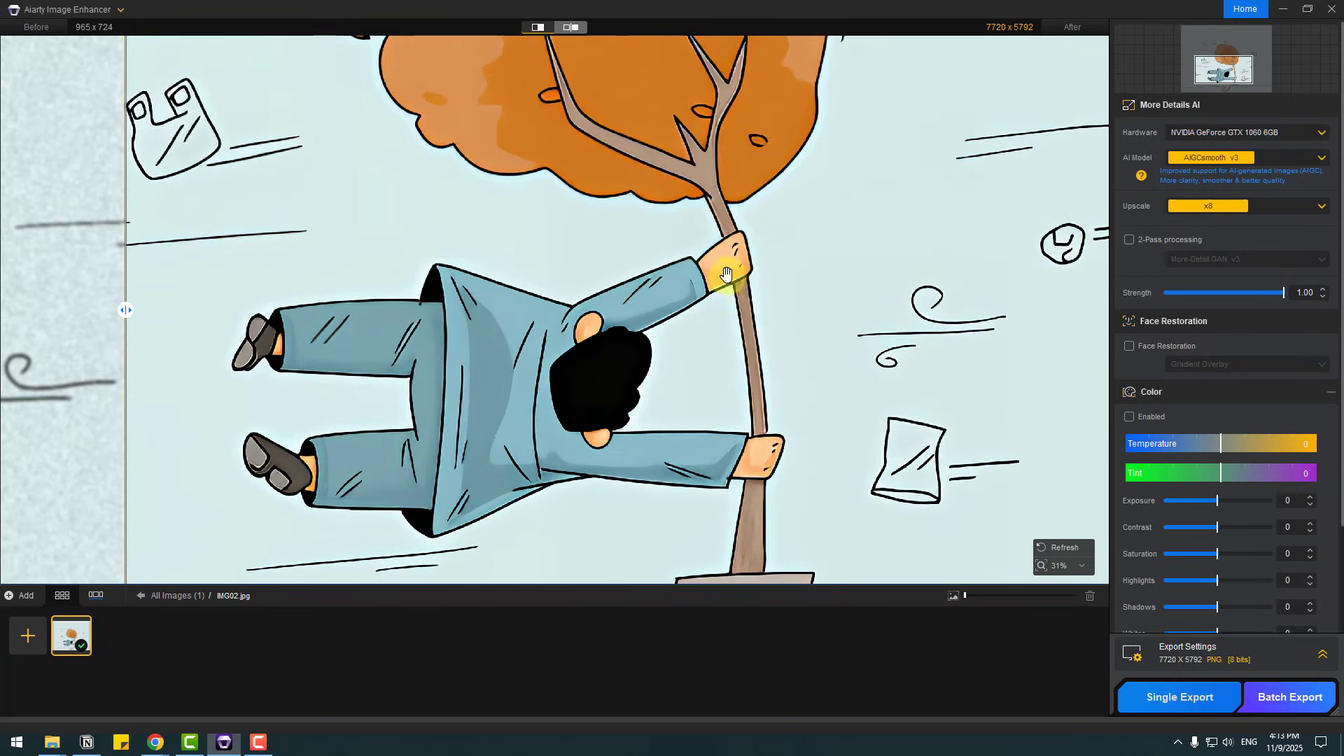
scroll(739, 287, "up", 3)
scroll(549, 324, "down", 3)
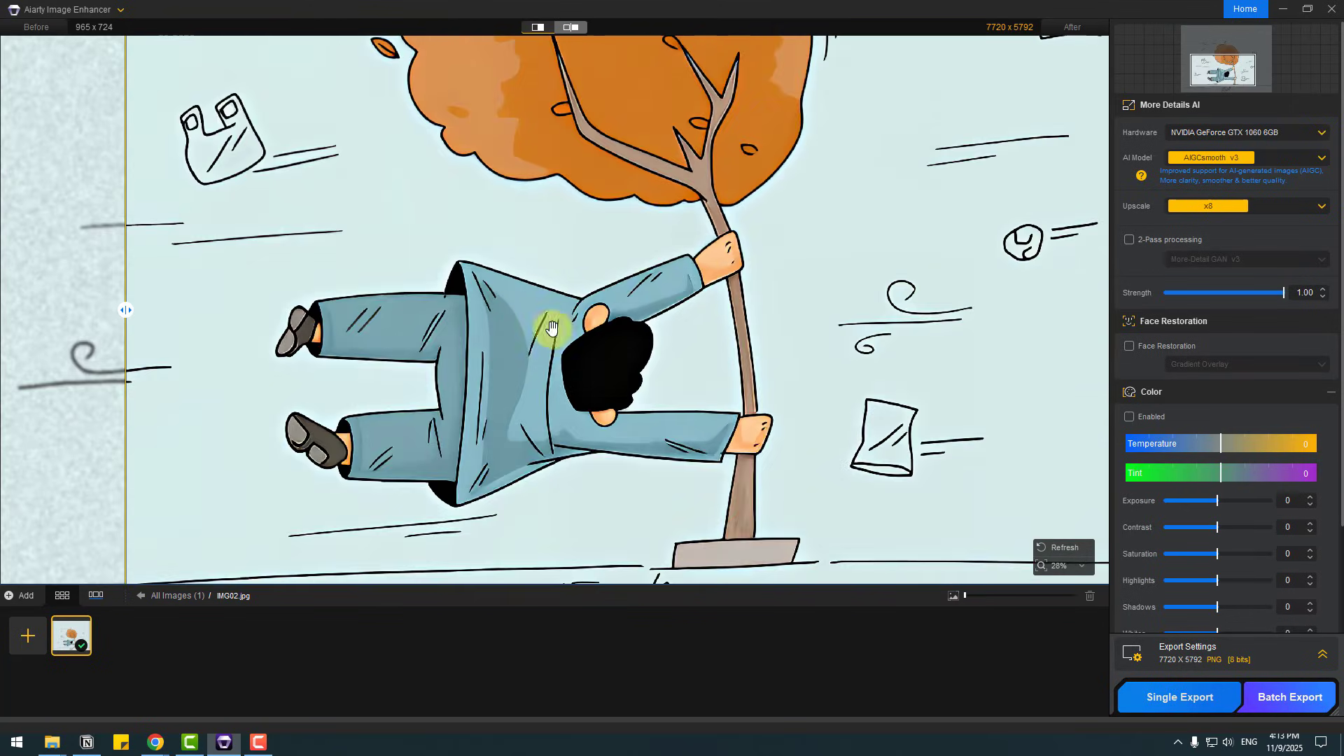
scroll(504, 348, "down", 1)
left_click_drag(125, 309, 1047, 270)
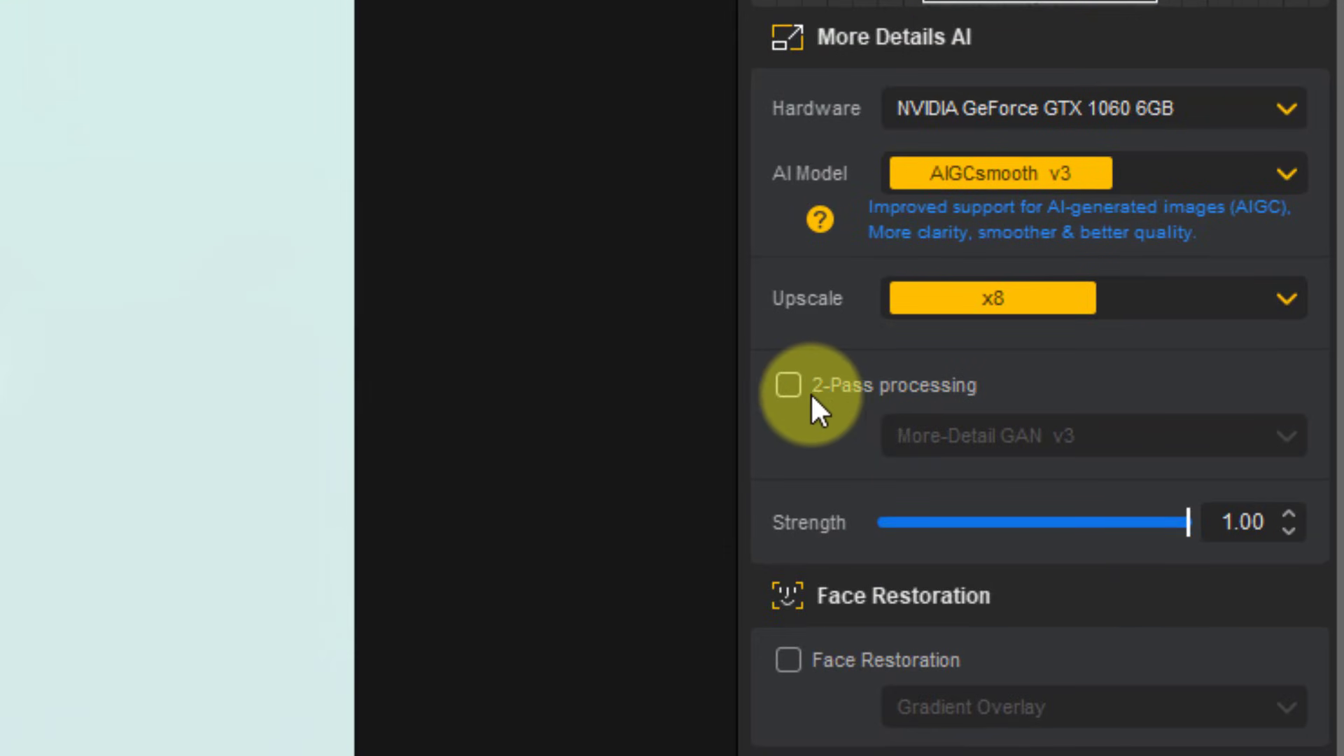
Step: Enable 2-Pass processing for IMG02 and choose AIGCsmooth v3 as the second-pass model
left_click(790, 386)
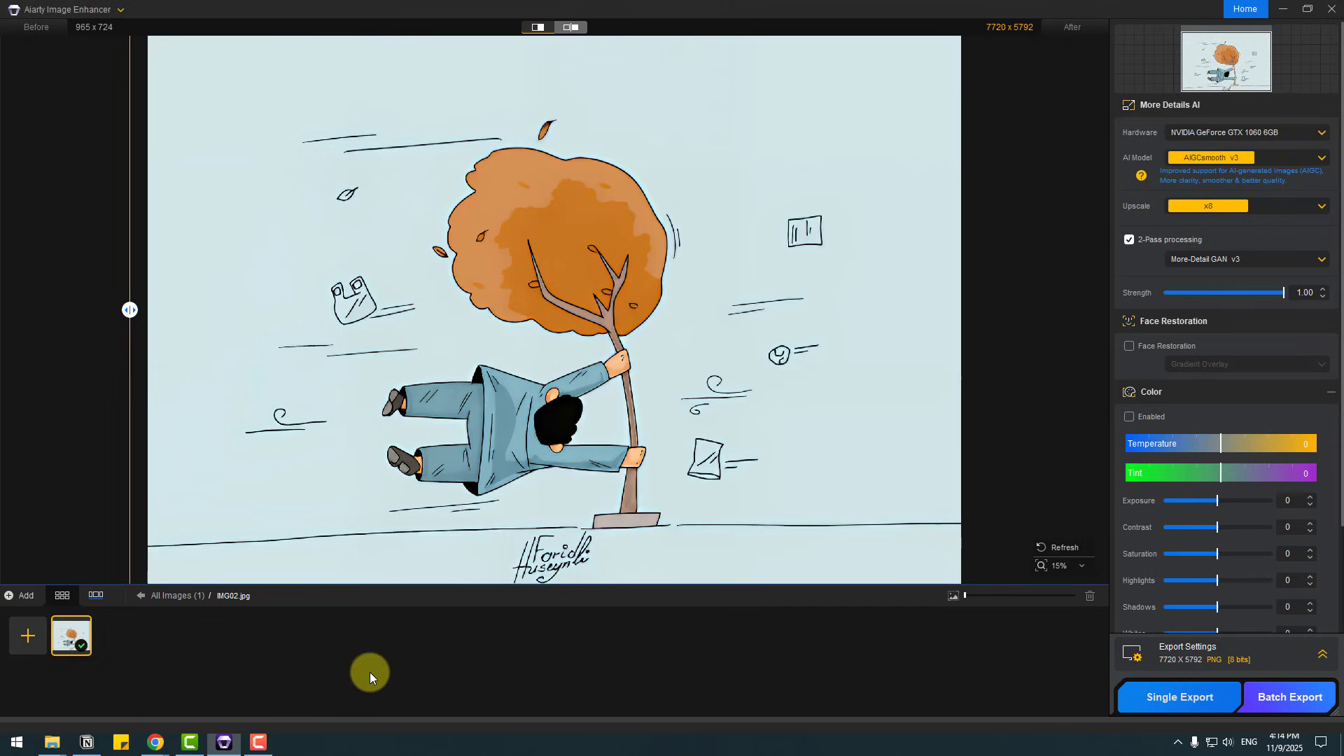
left_click(1176, 263)
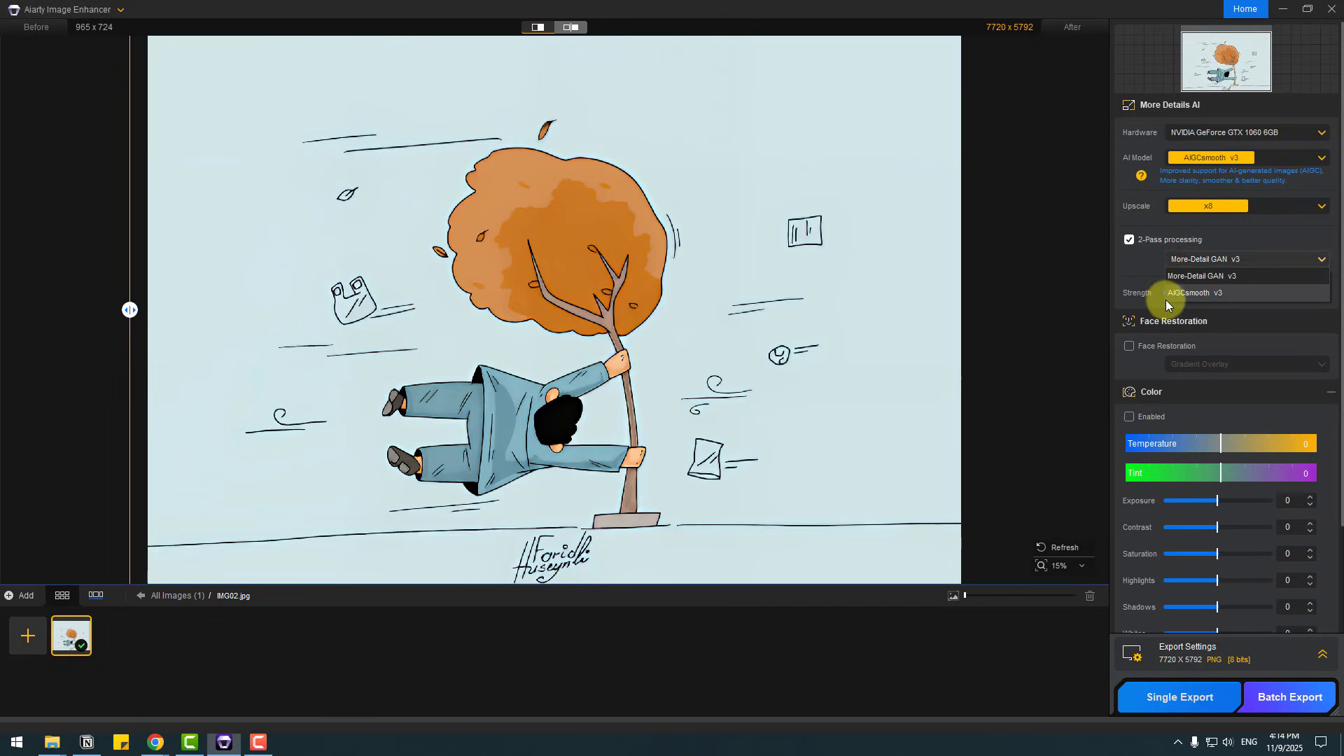
left_click(1243, 292)
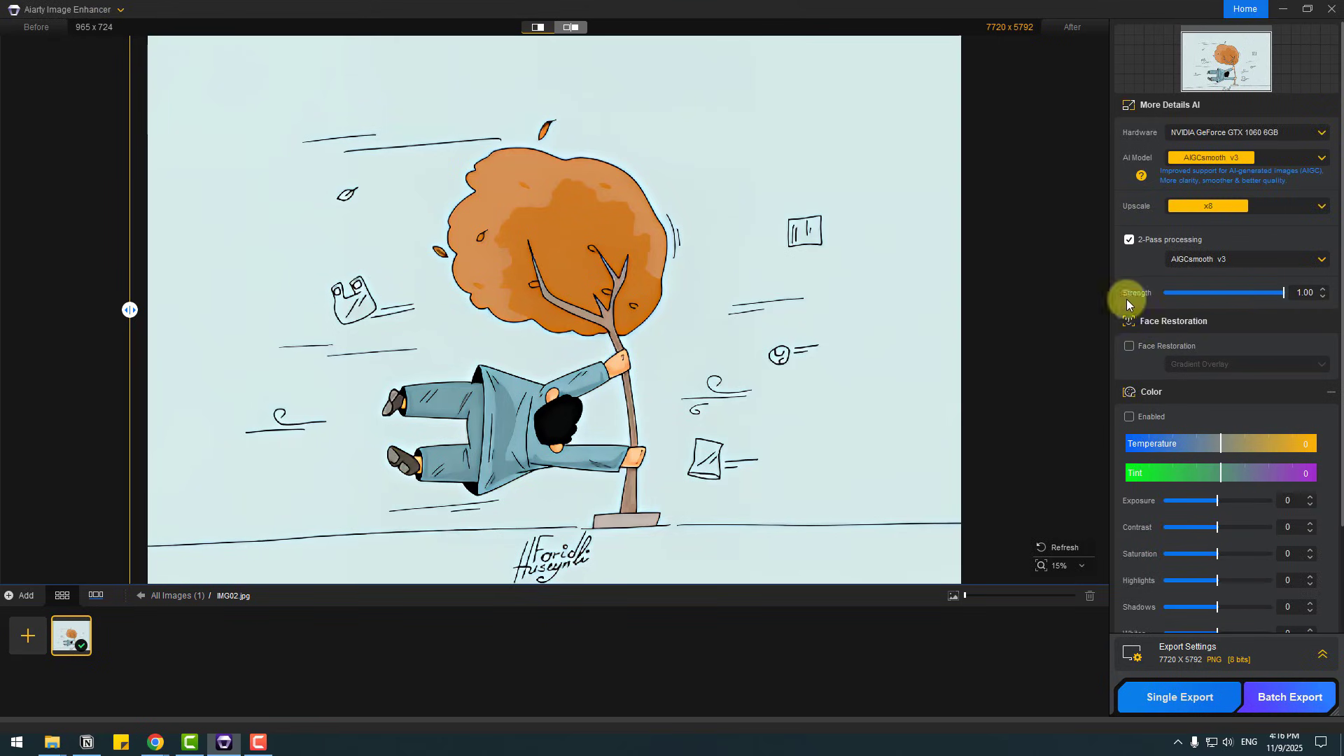
Step: Examine the two-pass result's line work on the figure and tree, and compare it with the original drawing
scroll(592, 409, "up", 4)
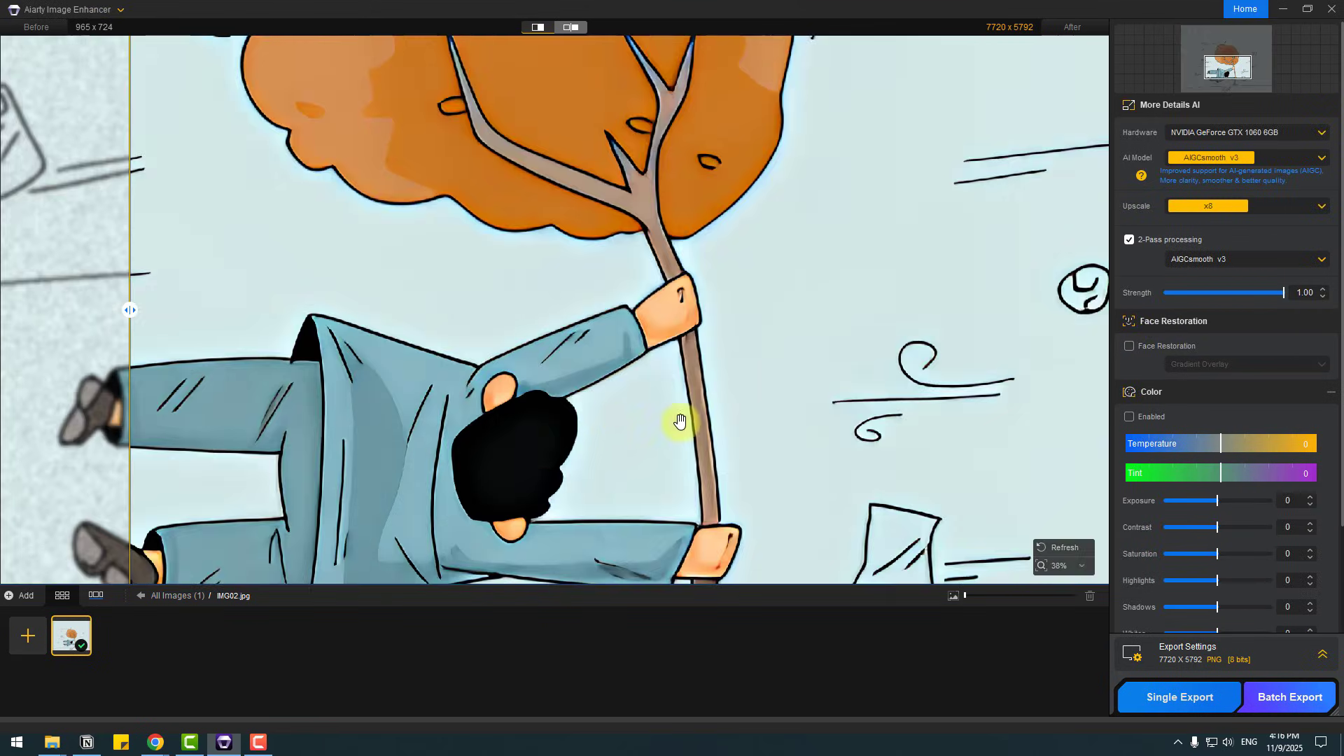
scroll(539, 346, "down", 4)
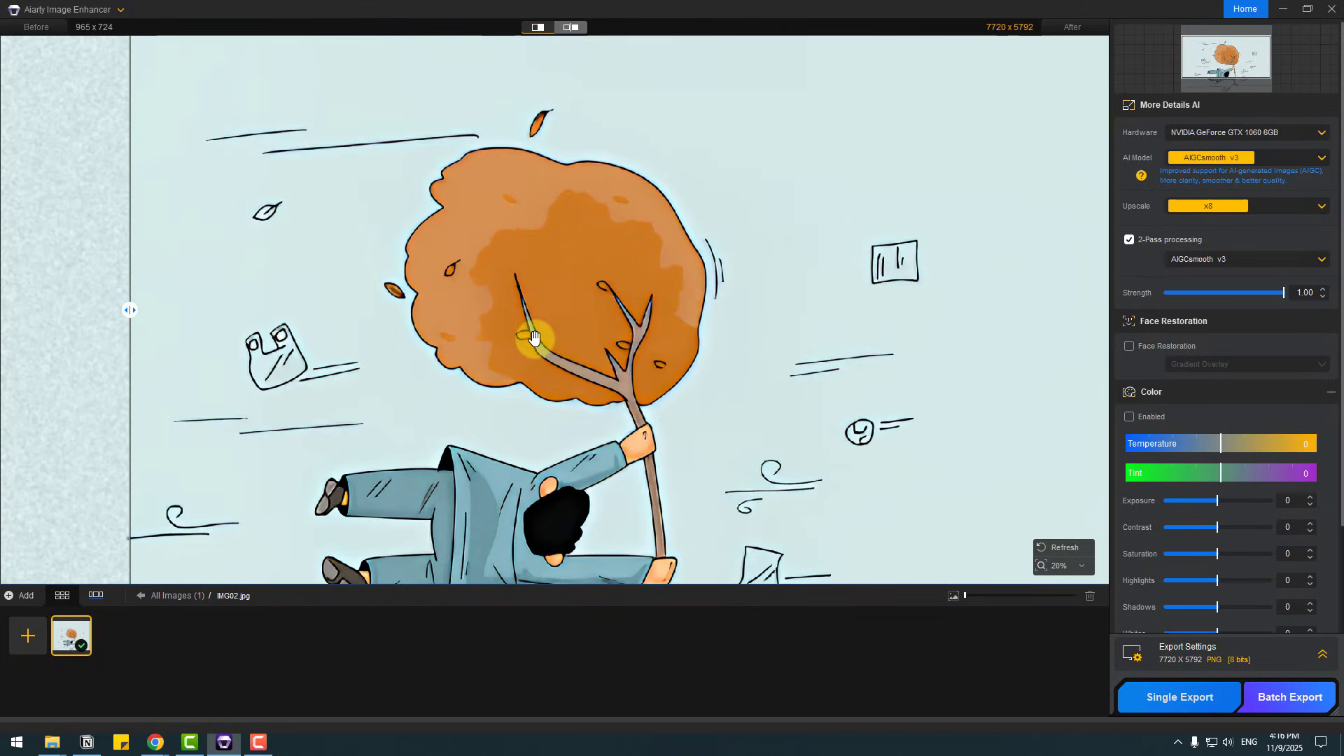
left_click_drag(571, 385, 522, 215)
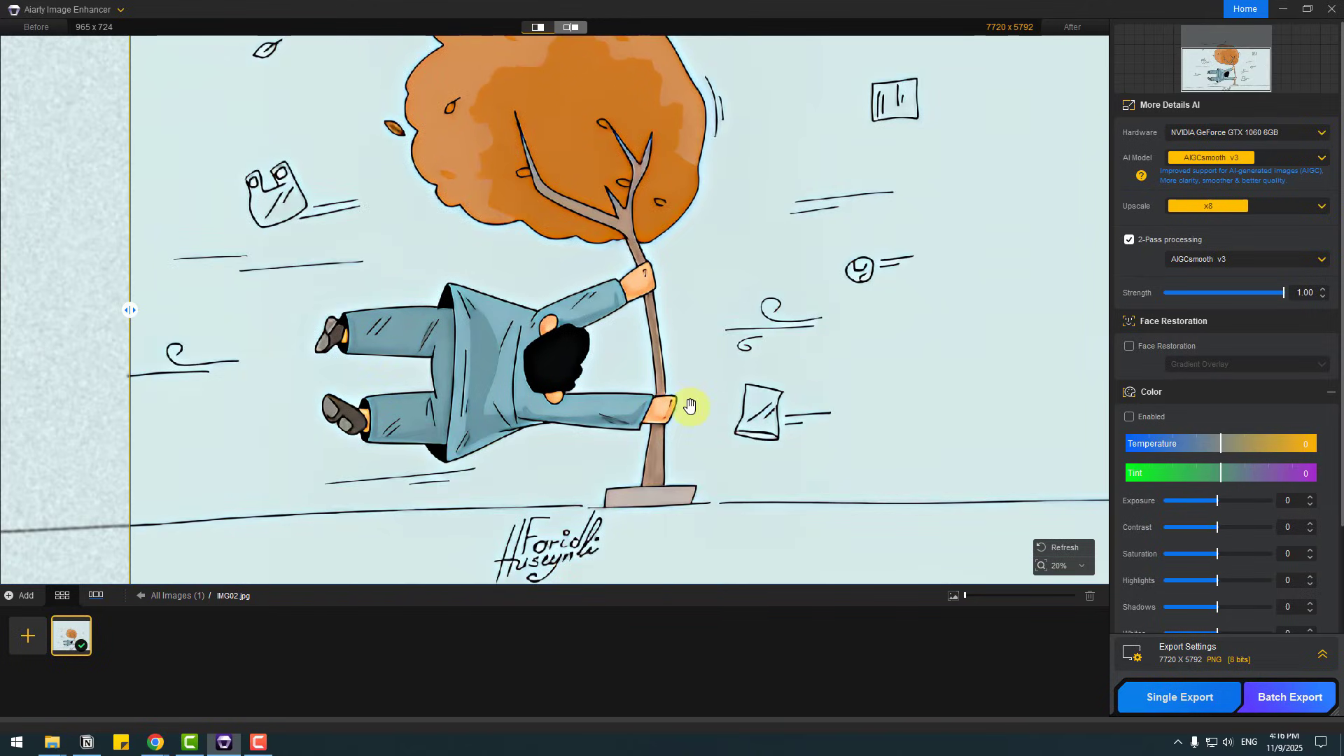
left_click_drag(119, 324, 78, 364)
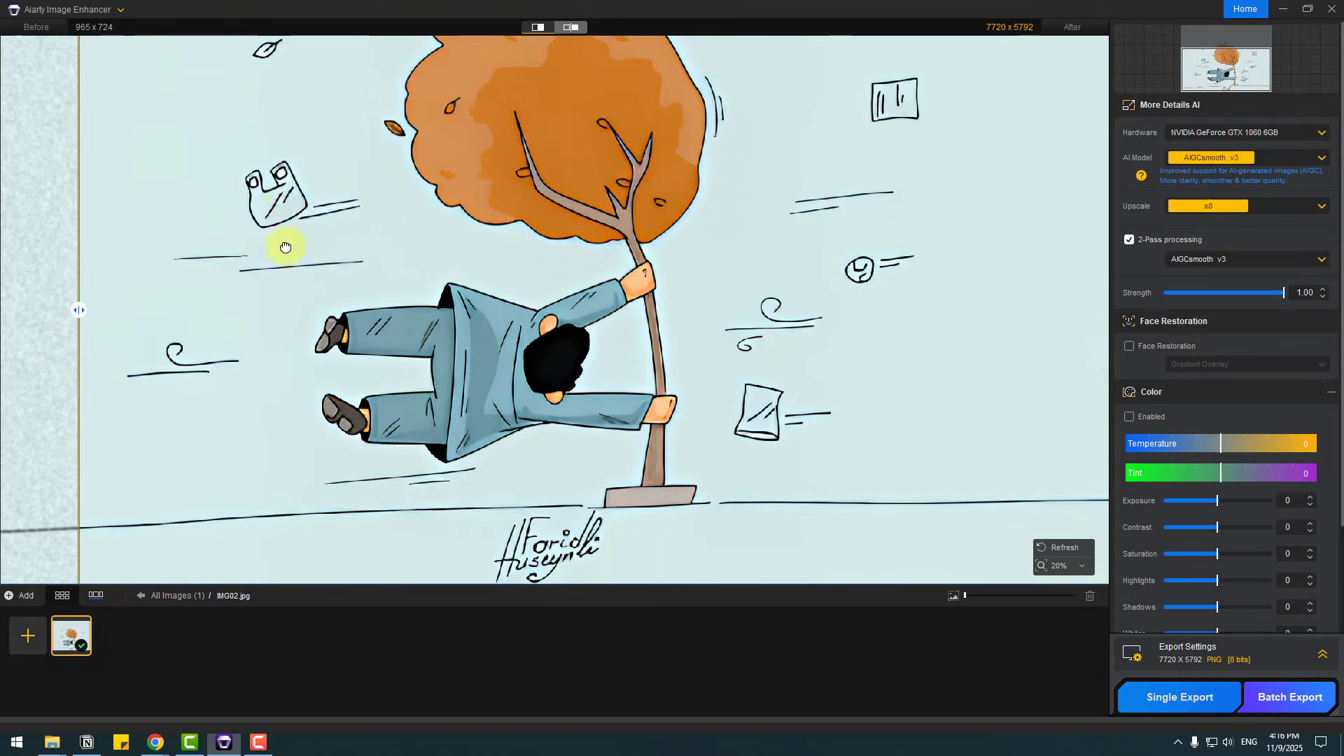
left_click_drag(285, 247, 280, 287)
left_click_drag(133, 321, 645, 310)
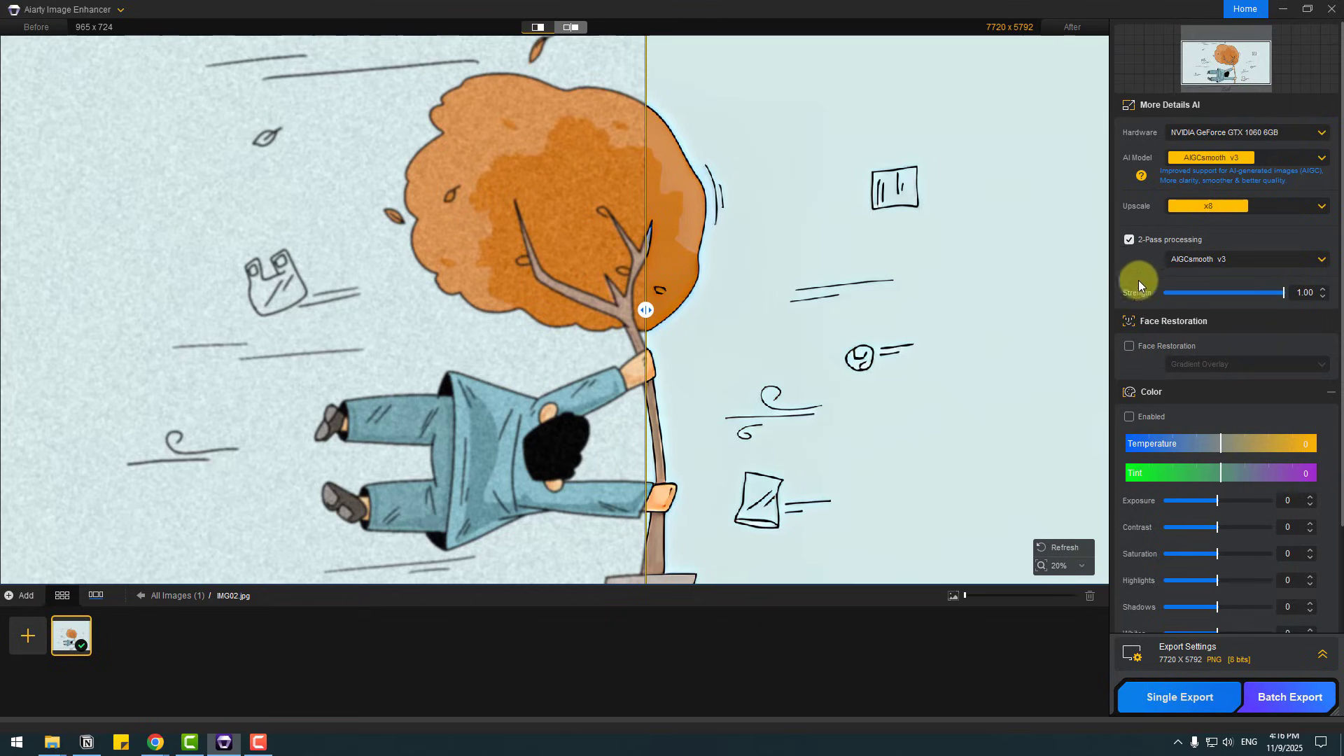
scroll(915, 313, "down", 2)
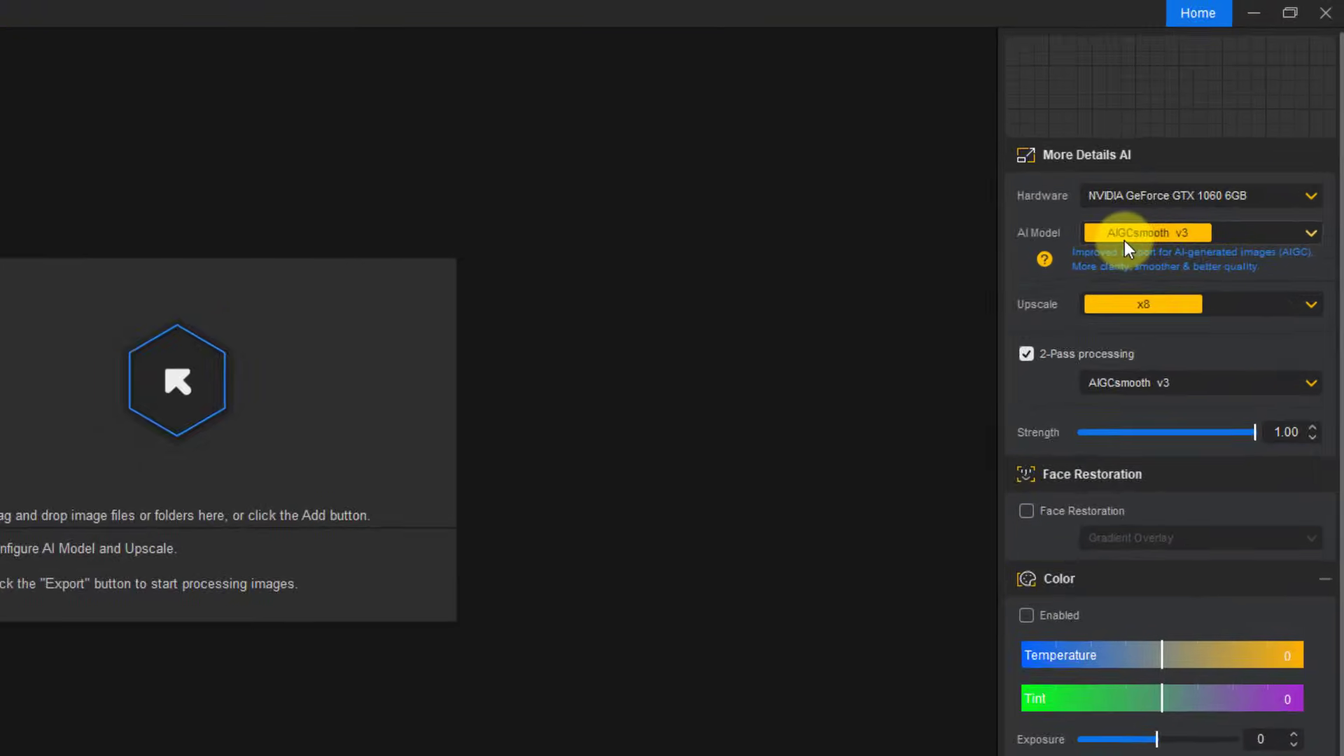
Step: Switch the AI model to Real-Photo v3 and disable 2-Pass processing
left_click(1194, 159)
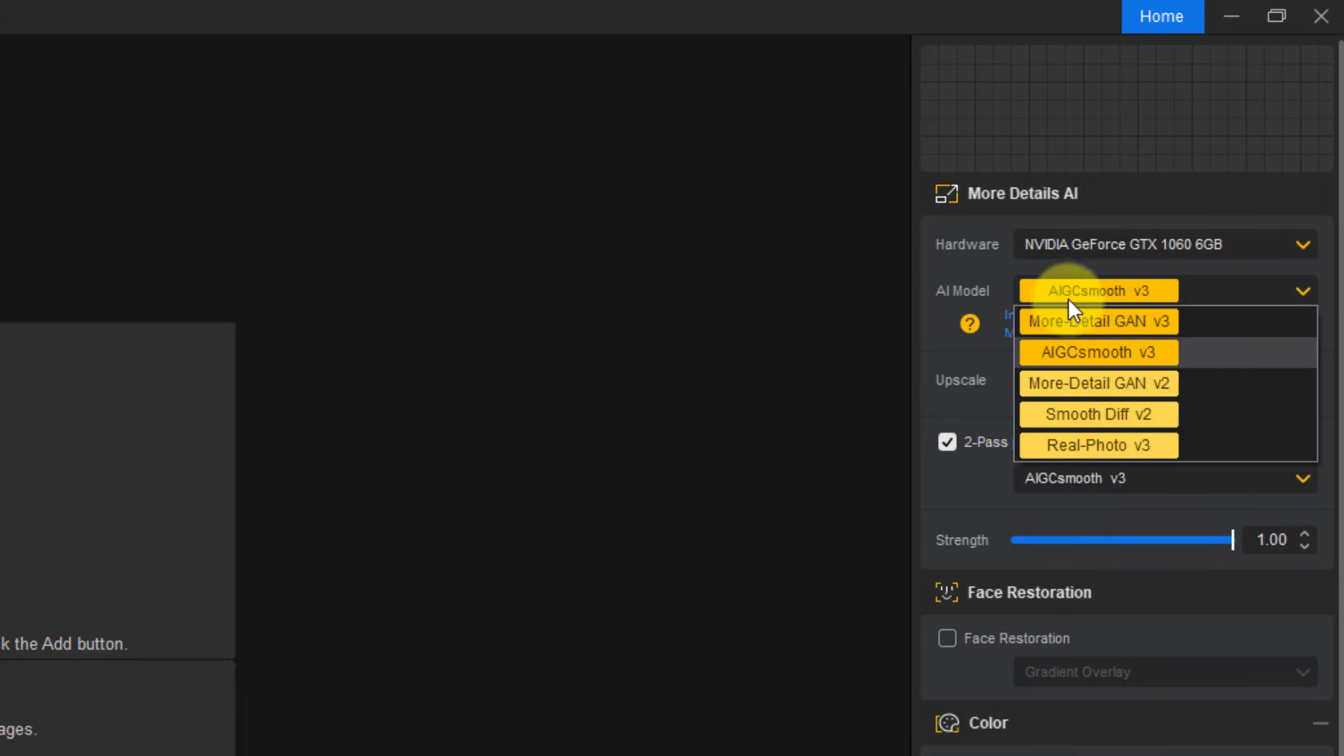
left_click(1136, 449)
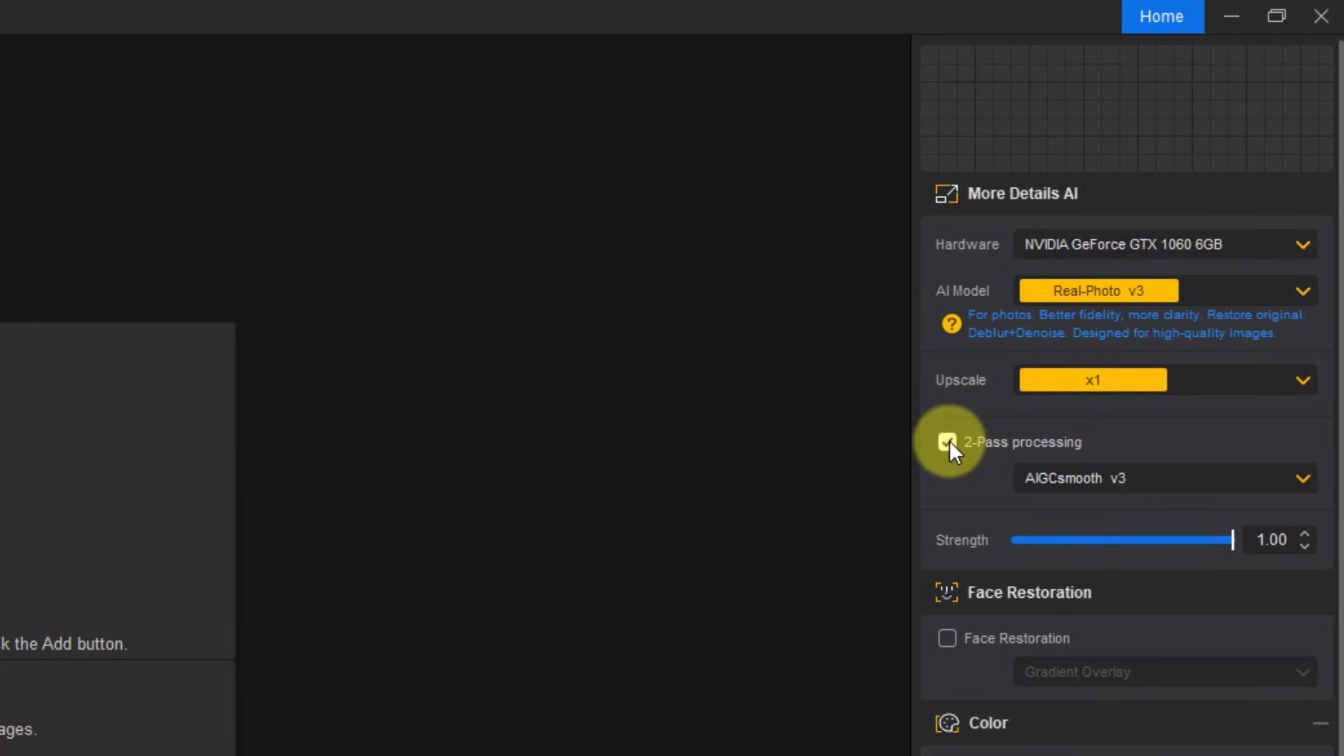
left_click(948, 443)
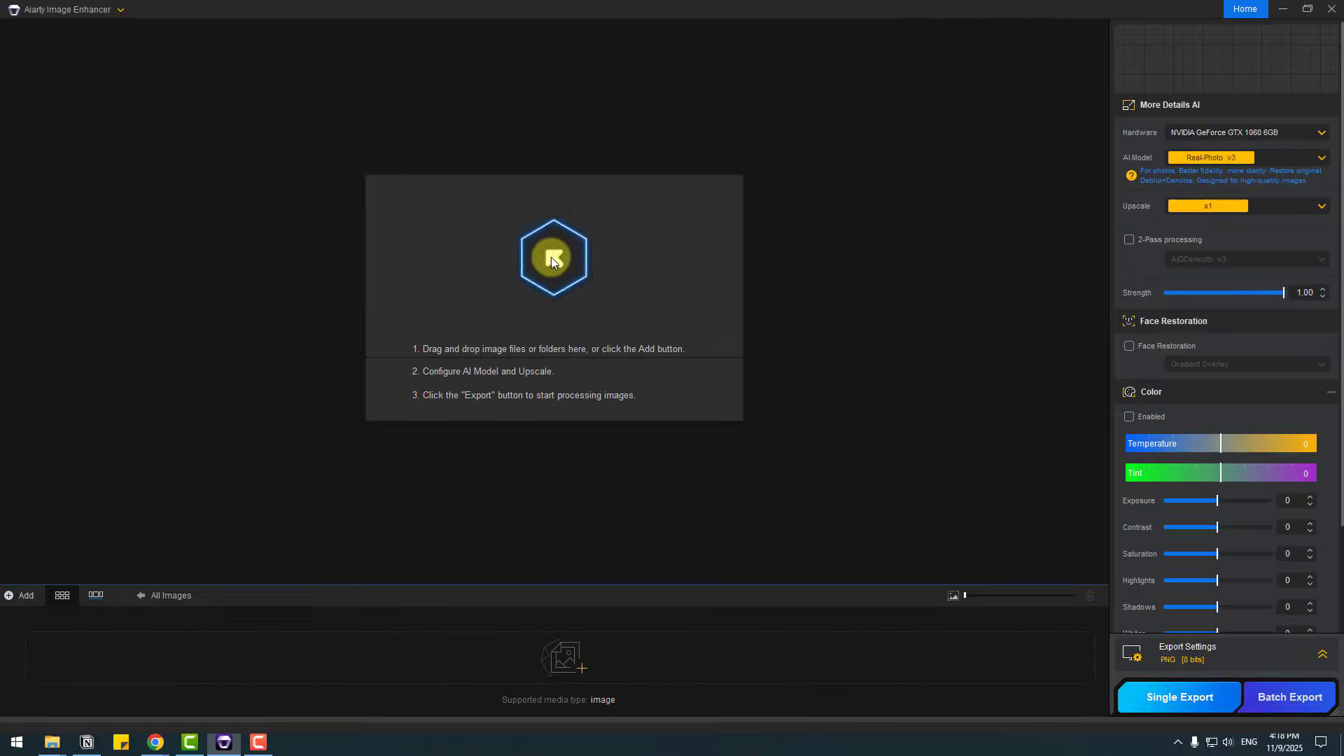
Step: Import the eagle photo IMG03.jpg for processing
left_click(552, 259)
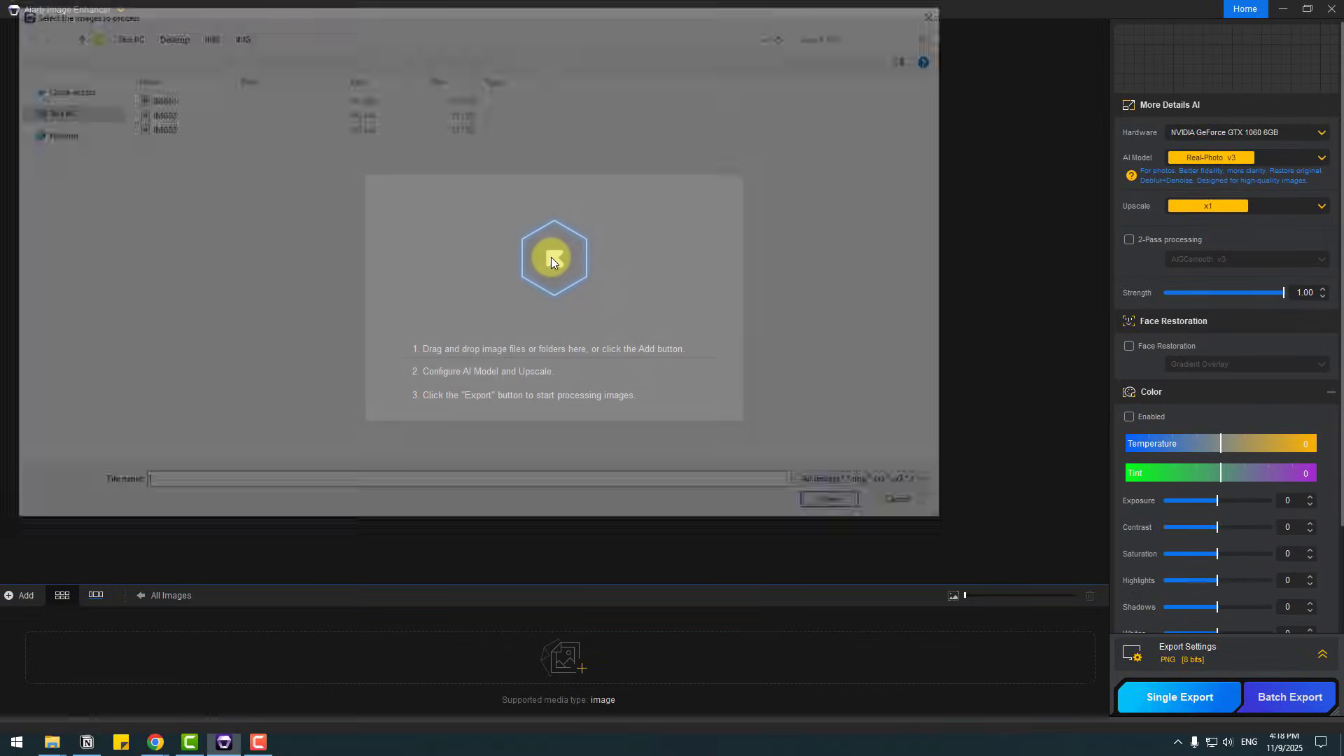
left_click(156, 126)
left_click(814, 506)
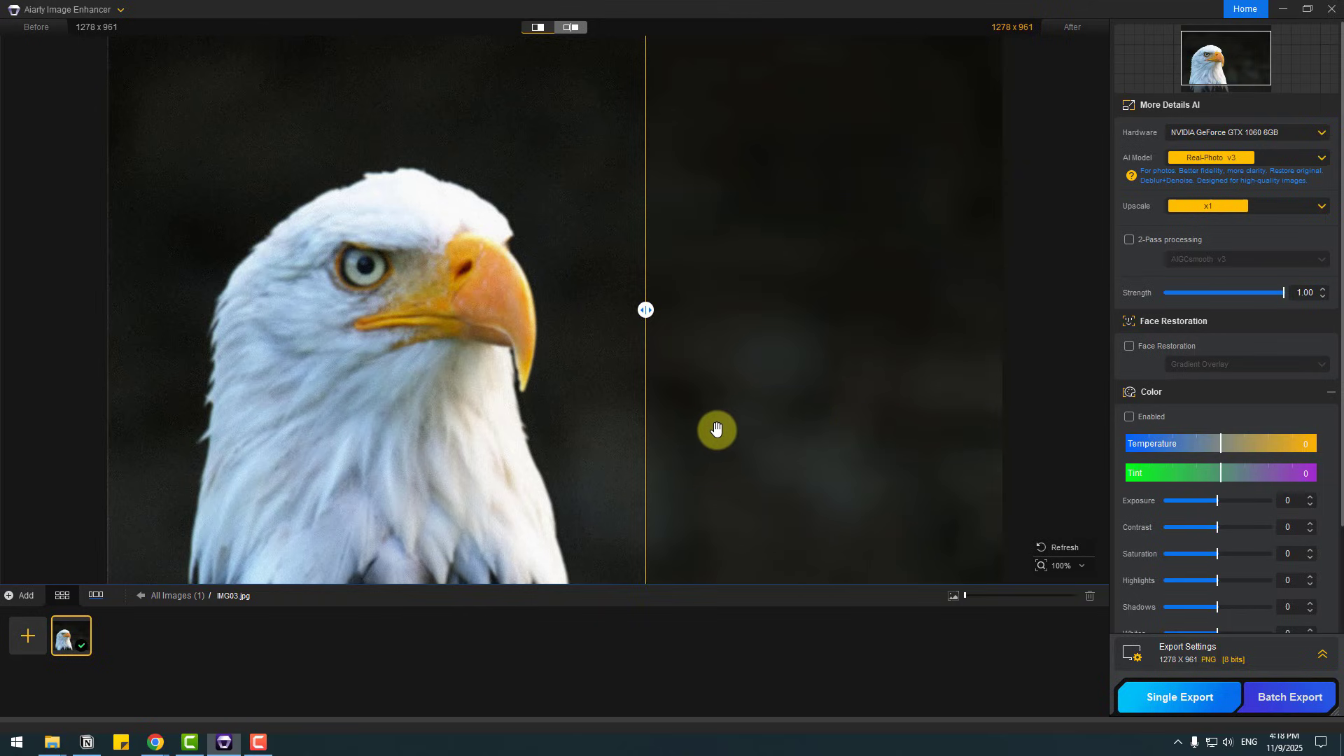
Step: Compare the original eagle photo with the Real-Photo v3 result and examine the head closely
left_click_drag(714, 430, 725, 338)
left_click_drag(645, 310, 126, 309)
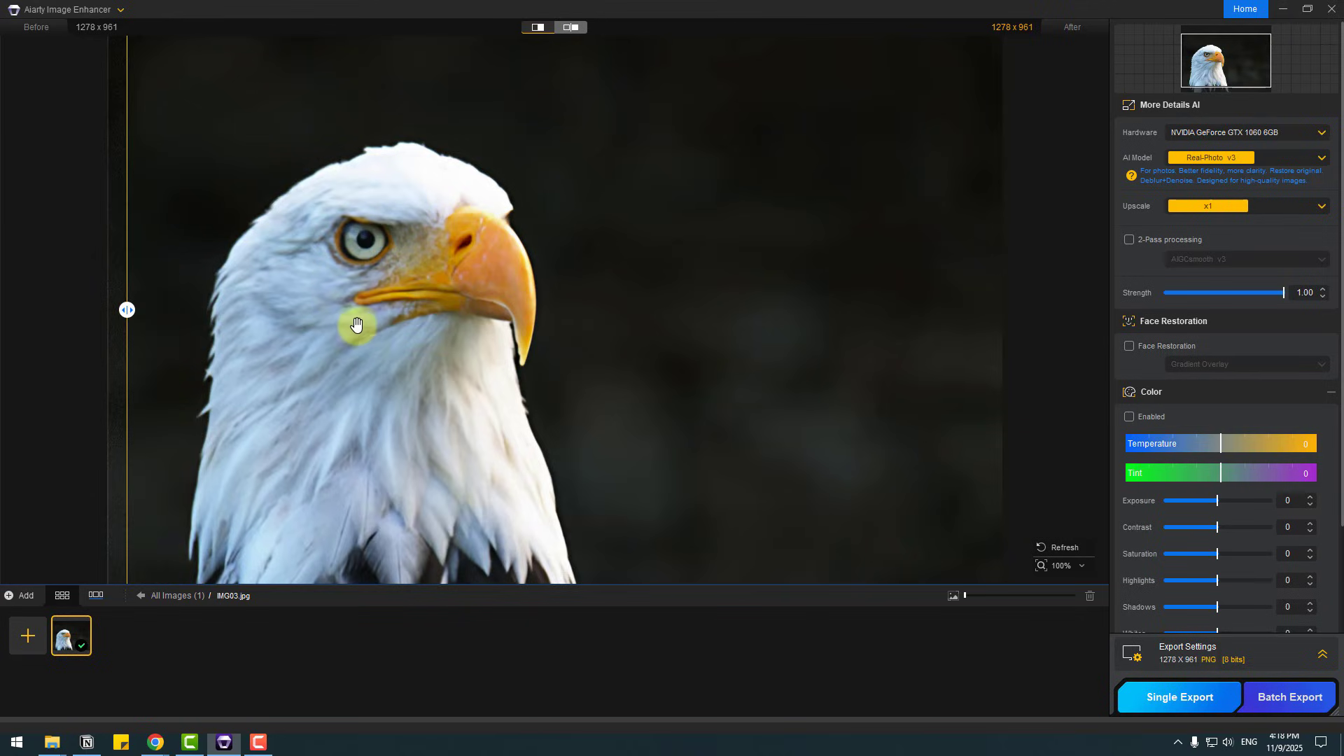
scroll(375, 324, "up", 3)
left_click_drag(430, 195, 759, 385)
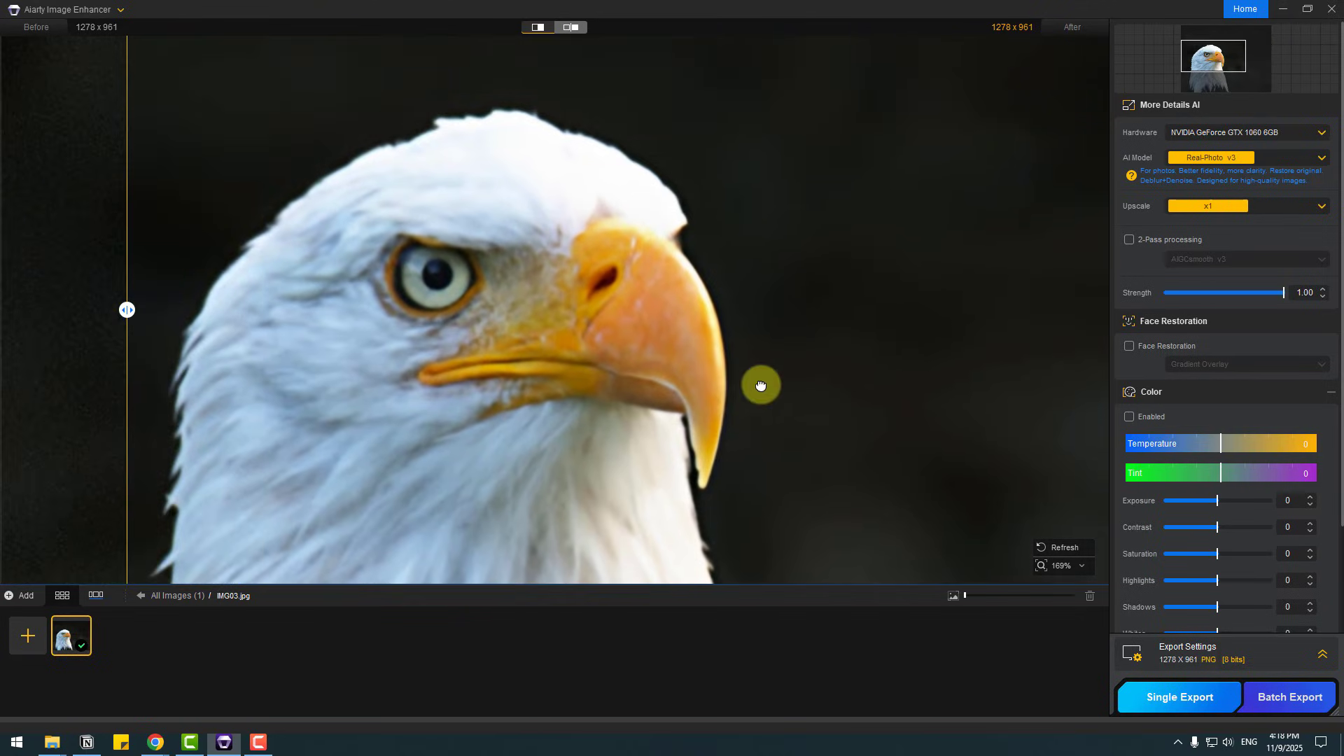
scroll(743, 363, "down", 1)
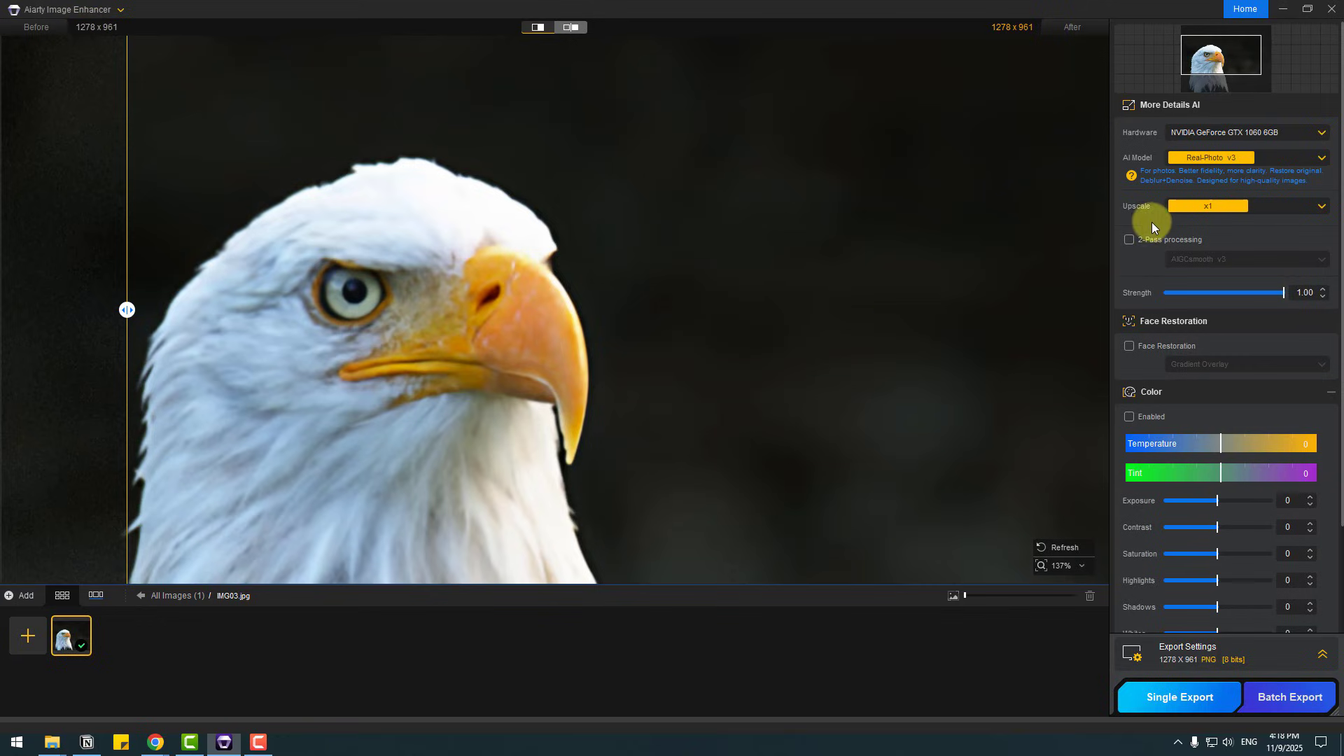
Step: Set the upscale factor to x2 and compare the eagle with the original in side-by-side and split views
left_click(1199, 210)
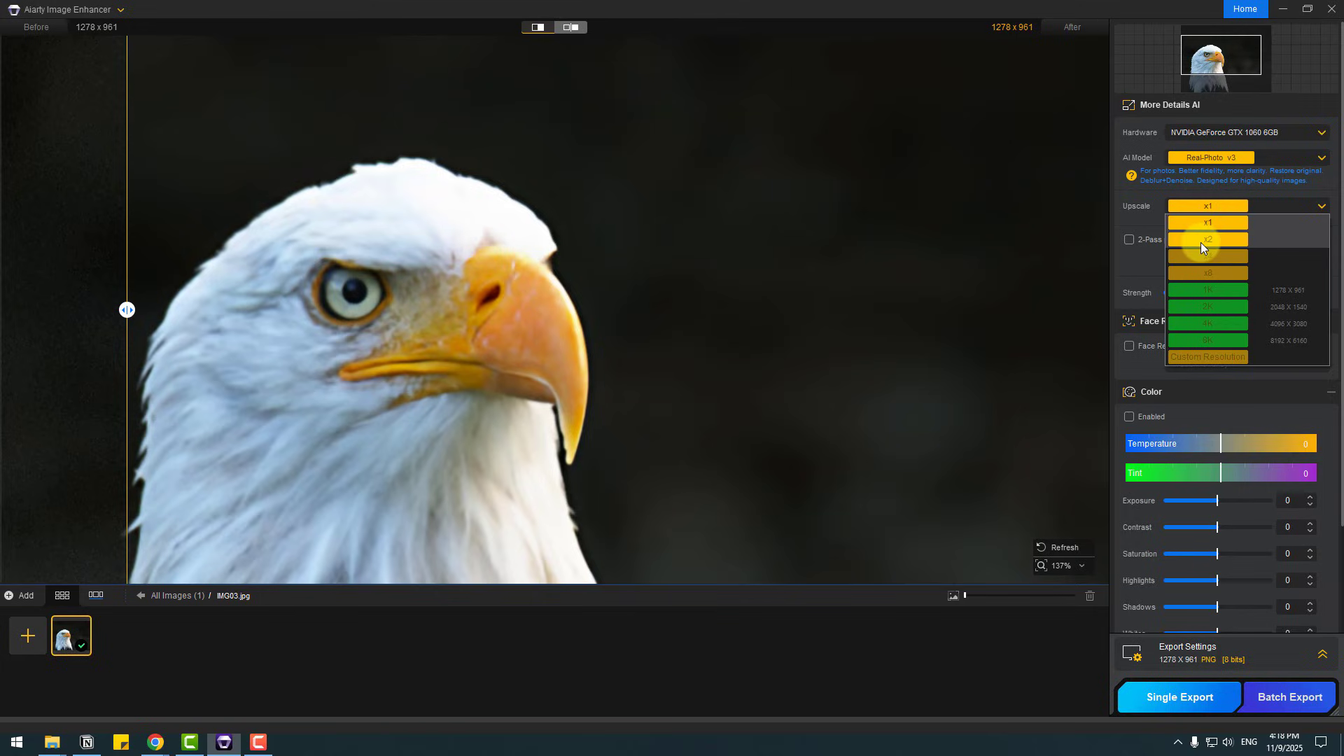
left_click(1216, 241)
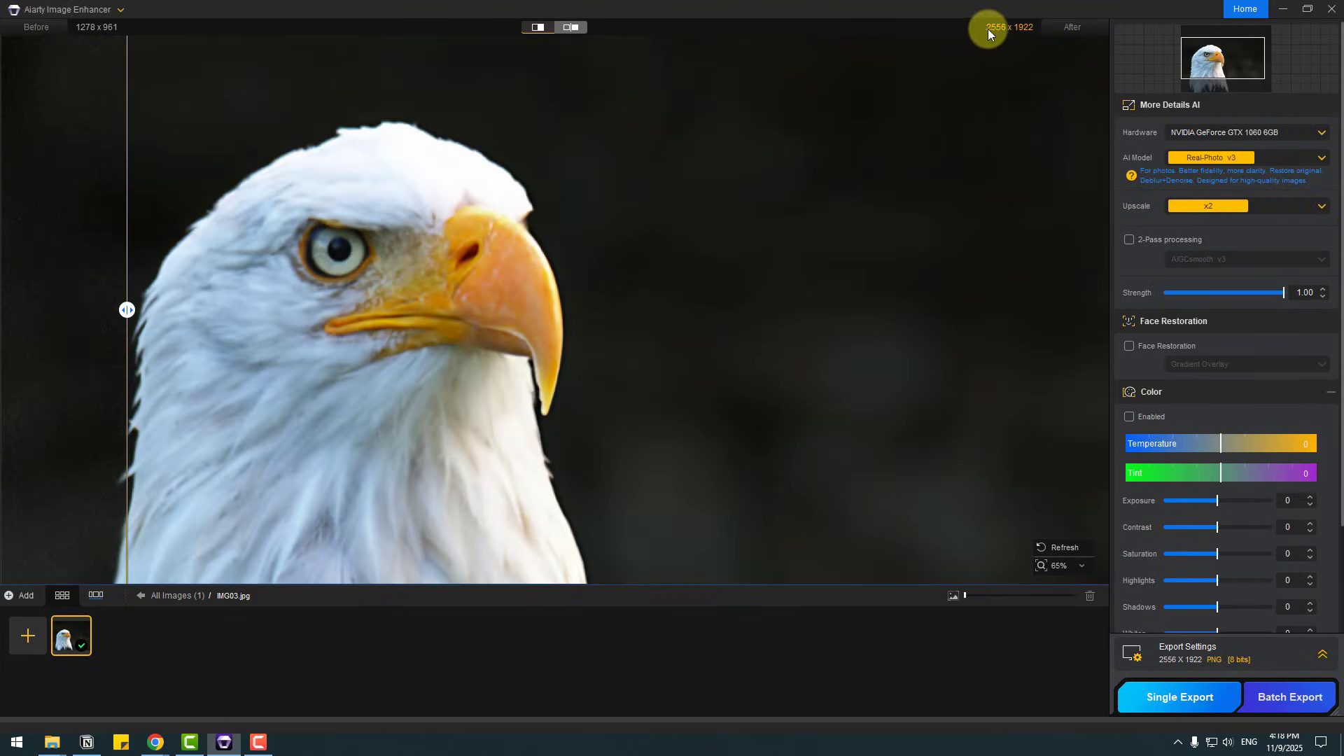
left_click(543, 28)
scroll(605, 278, "down", 3)
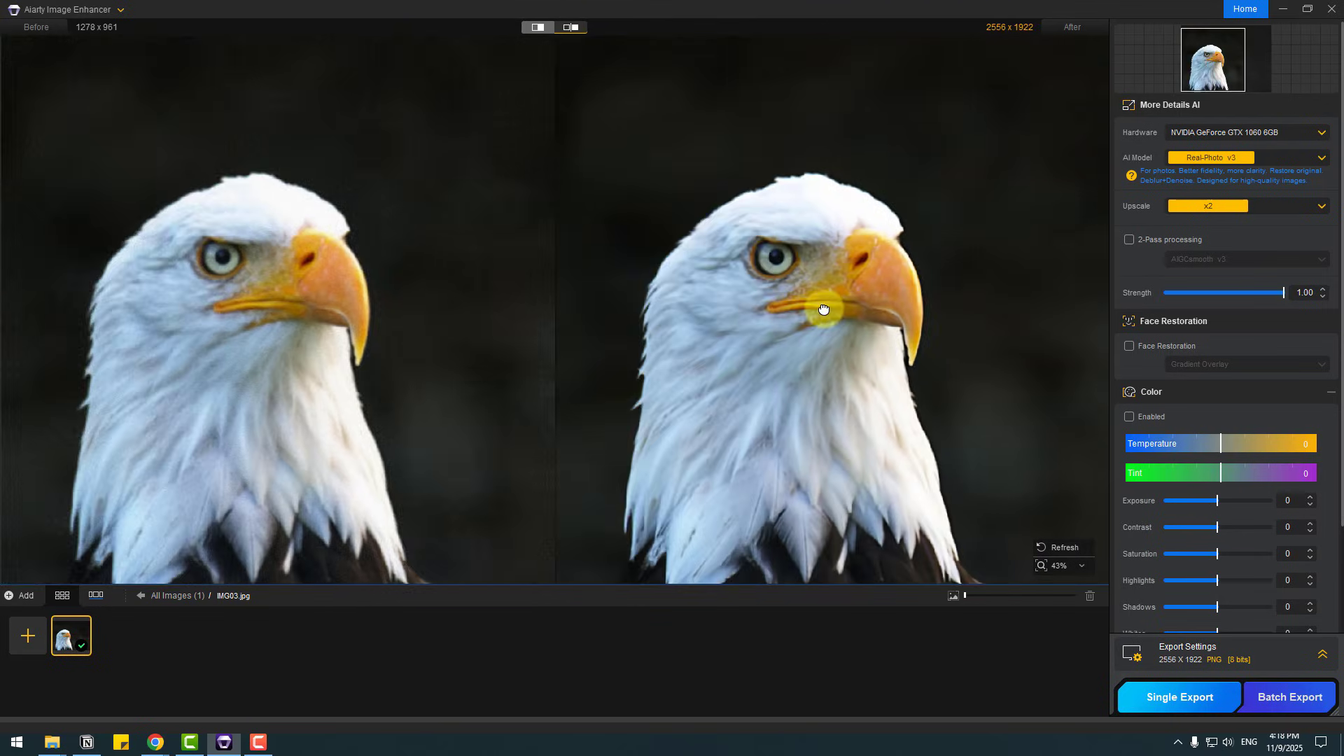
scroll(802, 343, "up", 1)
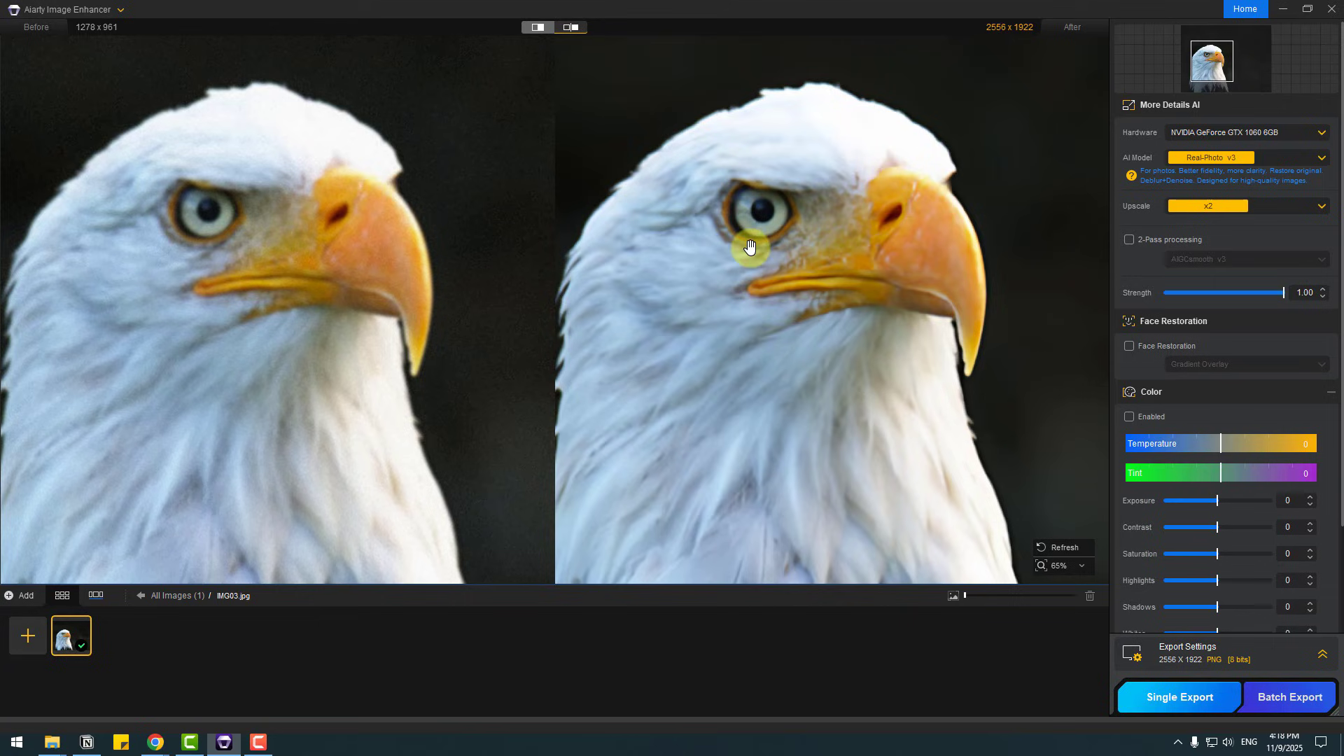
scroll(790, 267, "down", 1)
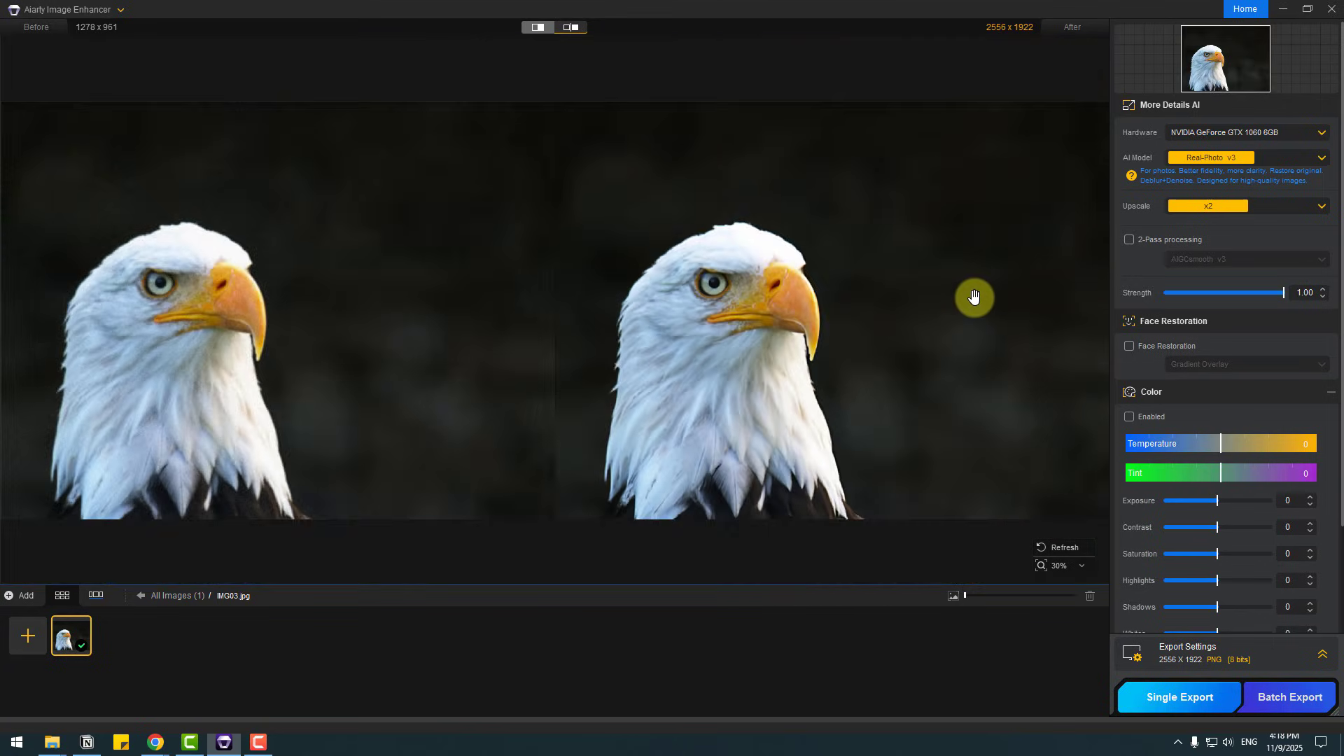
left_click(536, 28)
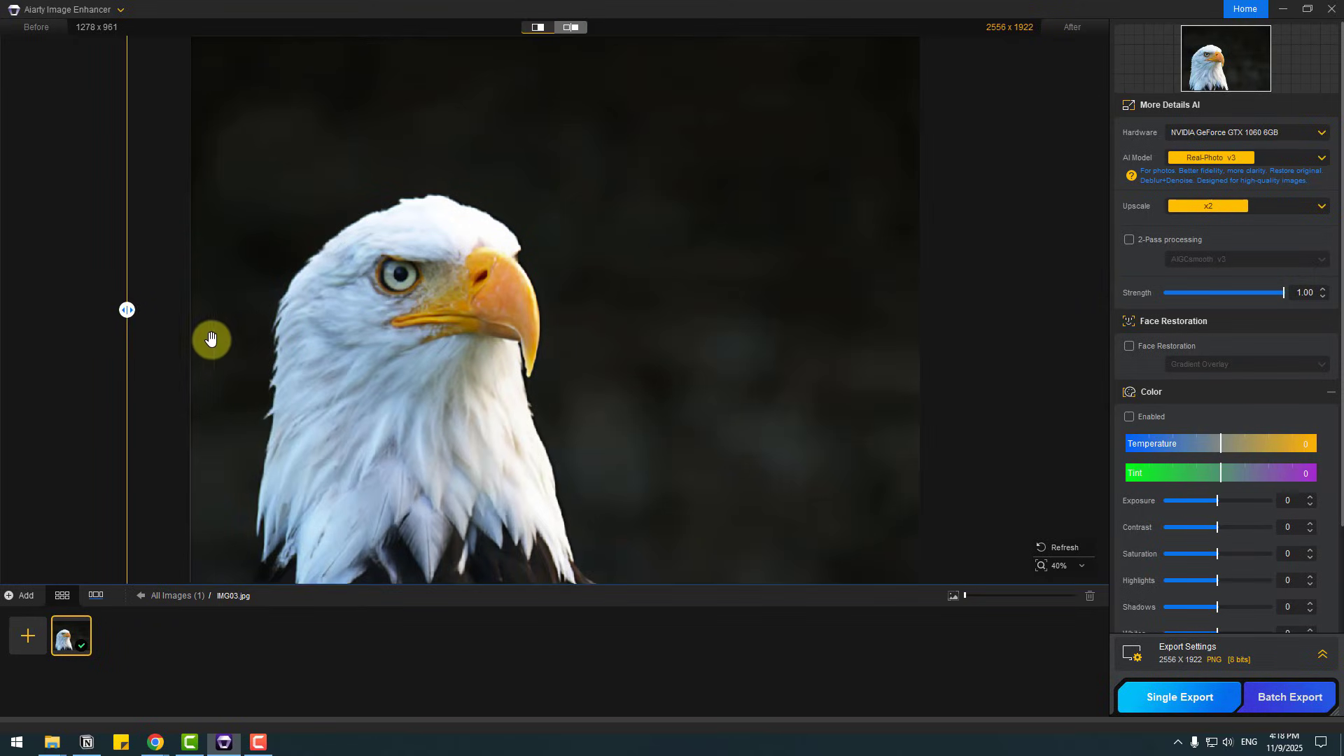
left_click_drag(127, 310, 1030, 475)
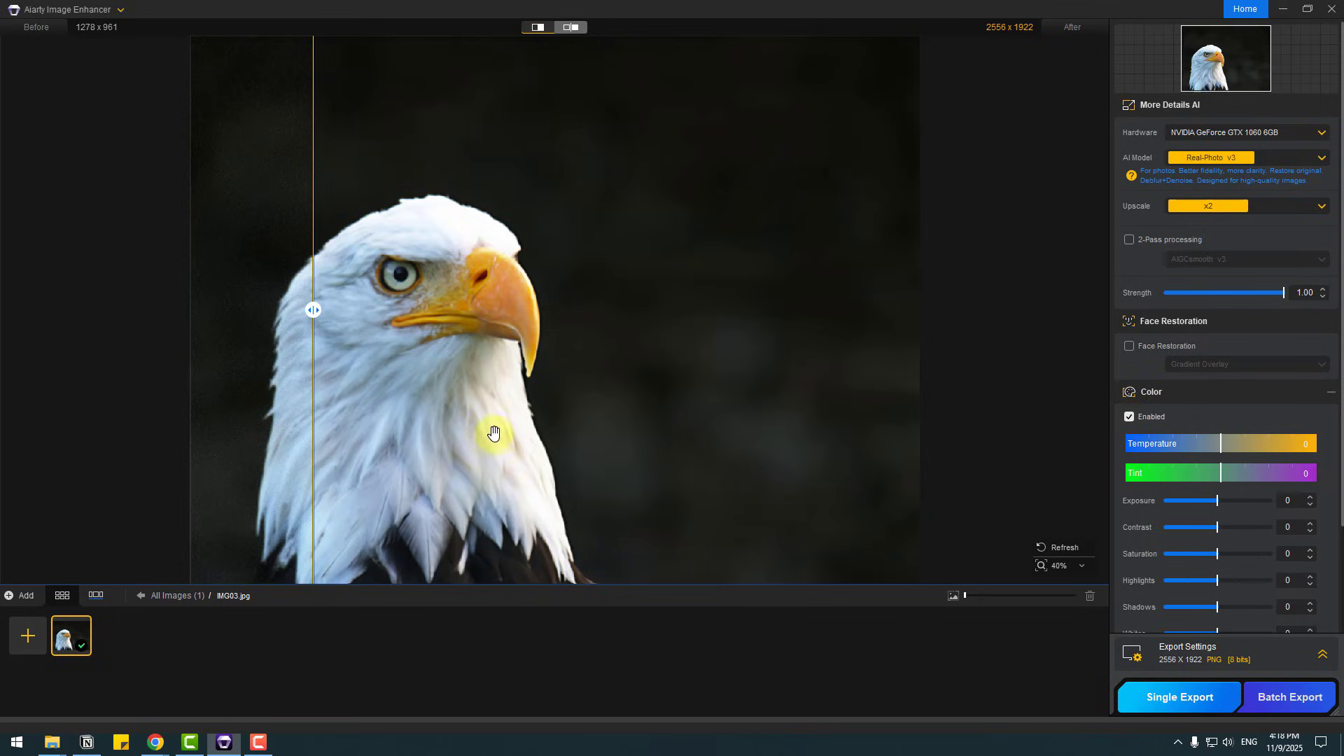
Step: Enable color adjustments for the eagle photo and raise its exposure and saturation
scroll(493, 433, "up", 3)
left_click_drag(300, 309, 43, 310)
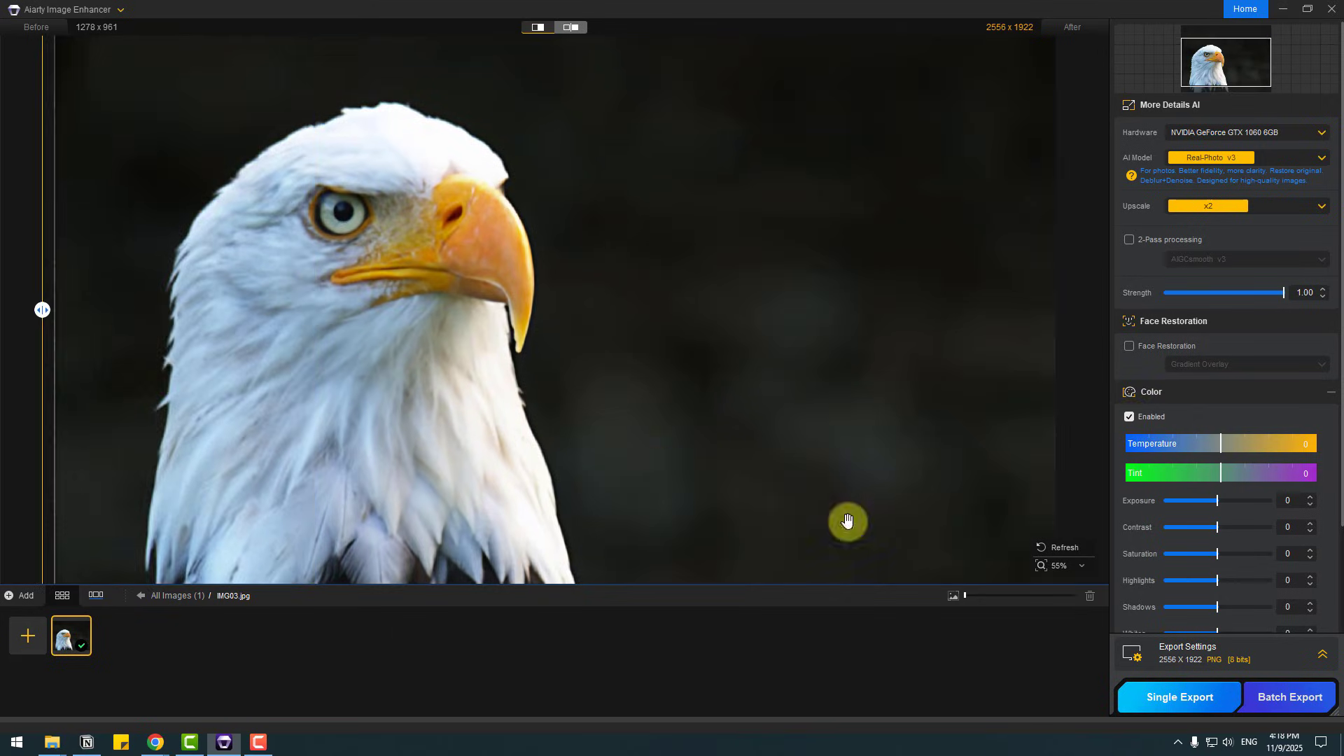
scroll(848, 521, "down", 3)
left_click_drag(1218, 501, 1245, 527)
left_click_drag(1218, 554, 1269, 580)
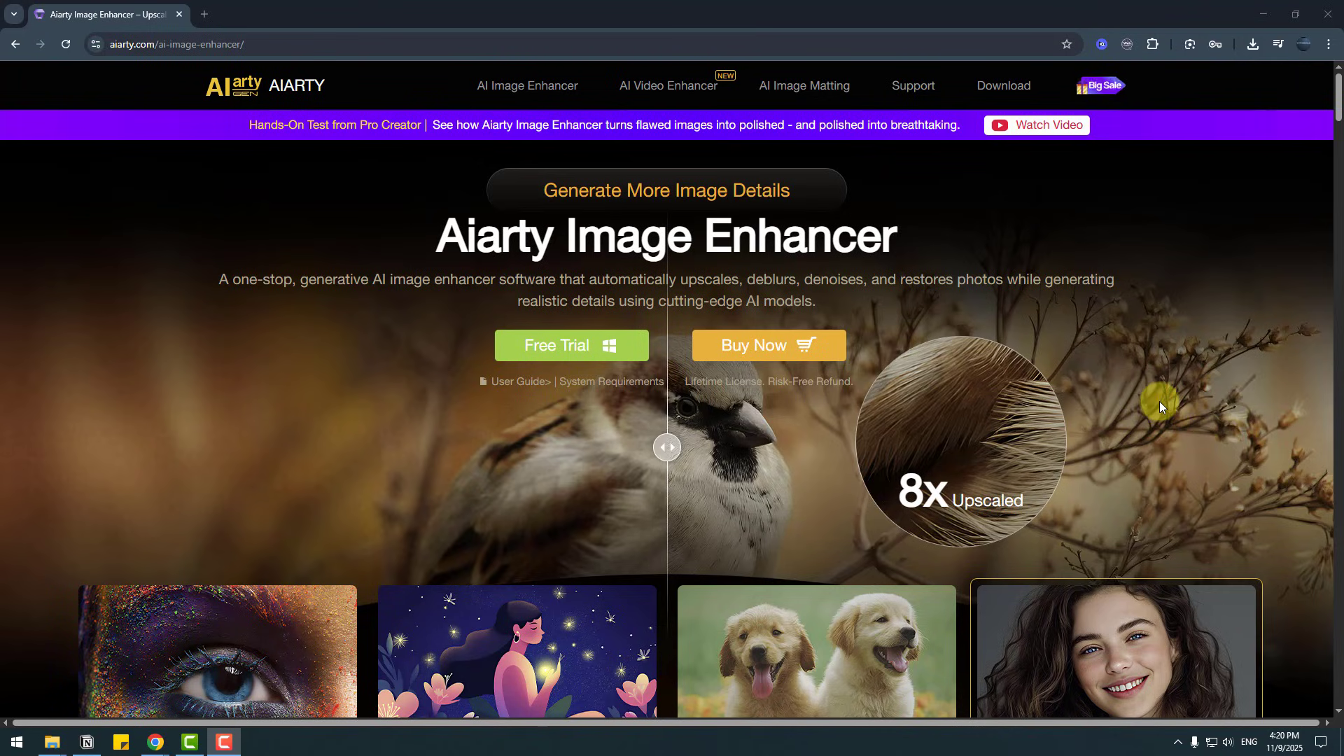
Step: Switch to the Aiarty Image Enhancer page in the browser and review its AI models, upscaling and deblurring sections
scroll(346, 295, "down", 5)
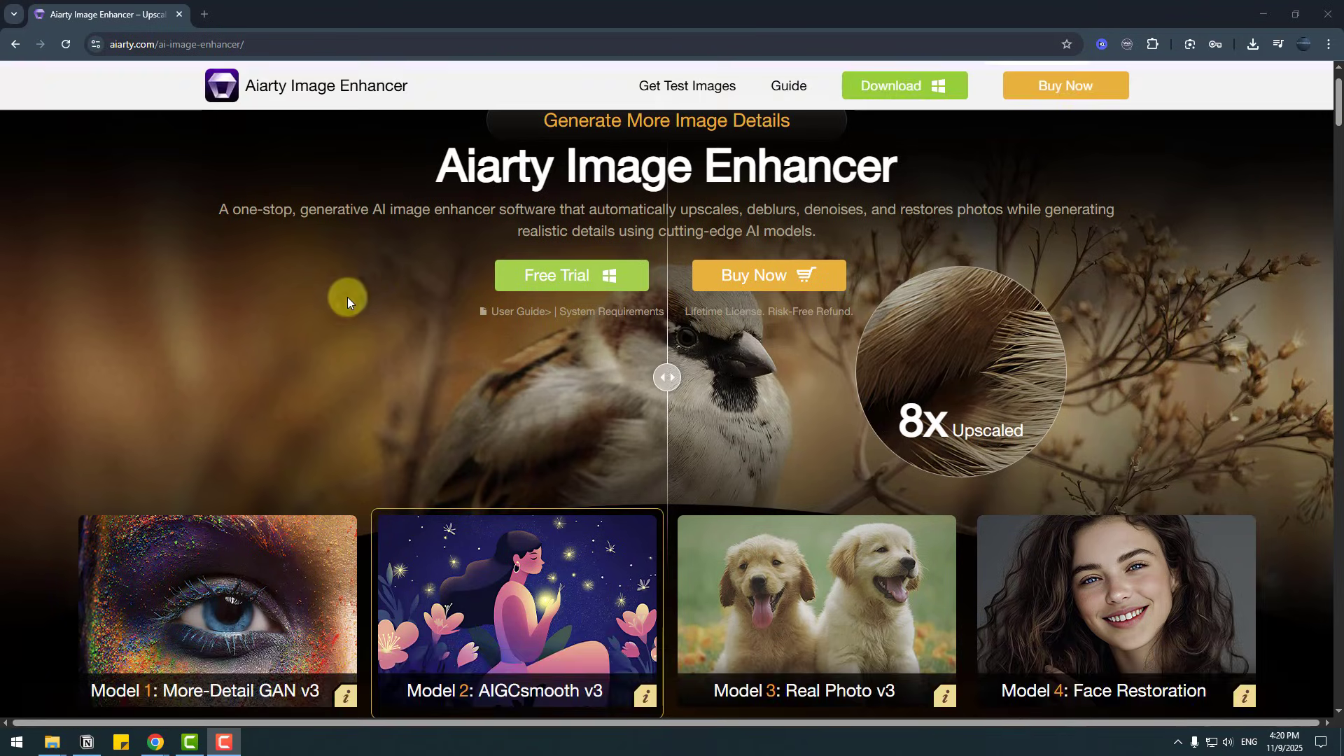
scroll(396, 351, "down", 3)
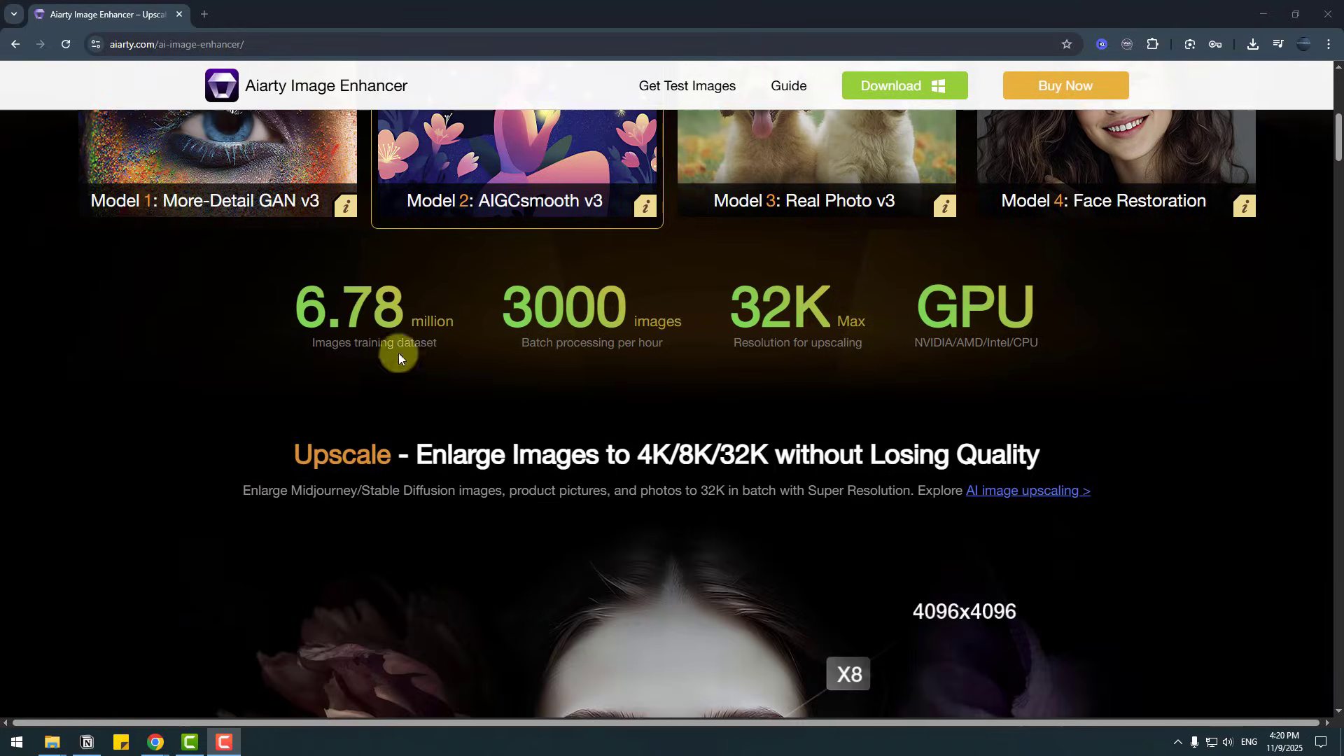
scroll(675, 317, "down", 4)
scroll(930, 345, "up", 3)
scroll(955, 380, "down", 15)
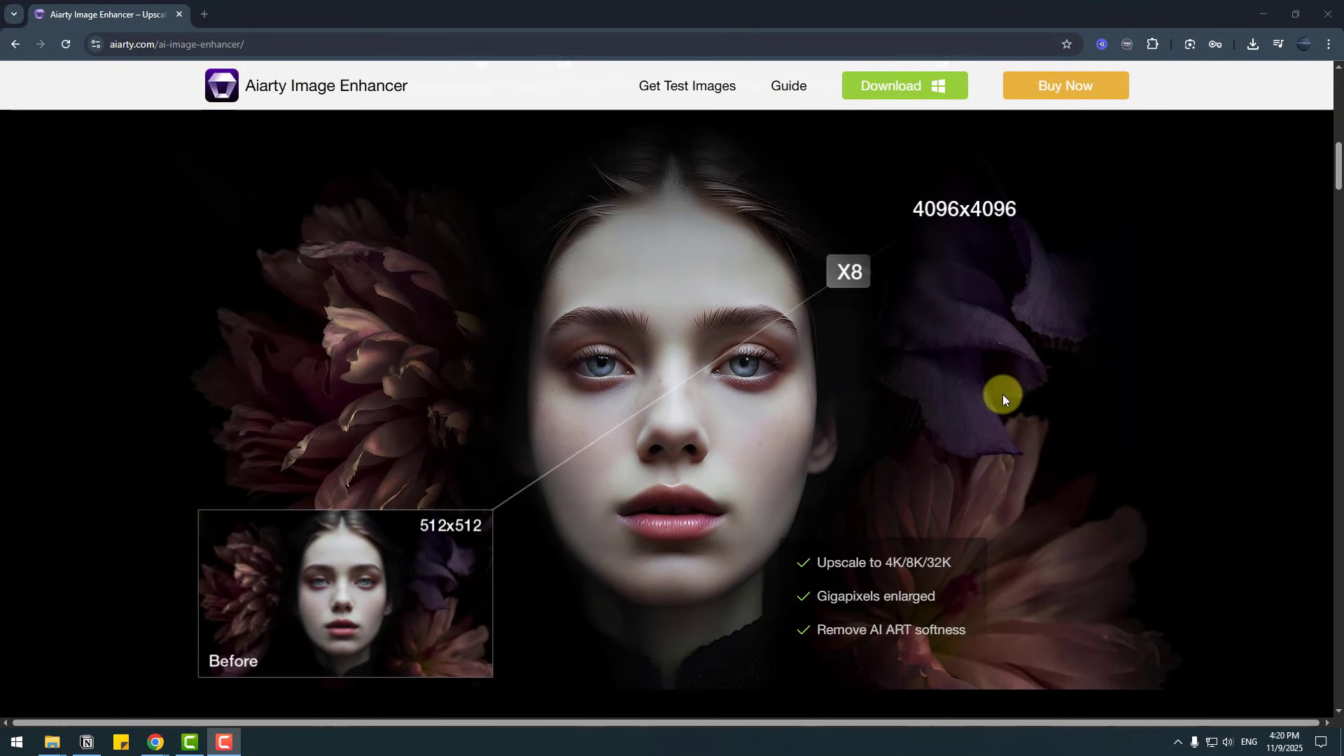
scroll(712, 377, "up", 1)
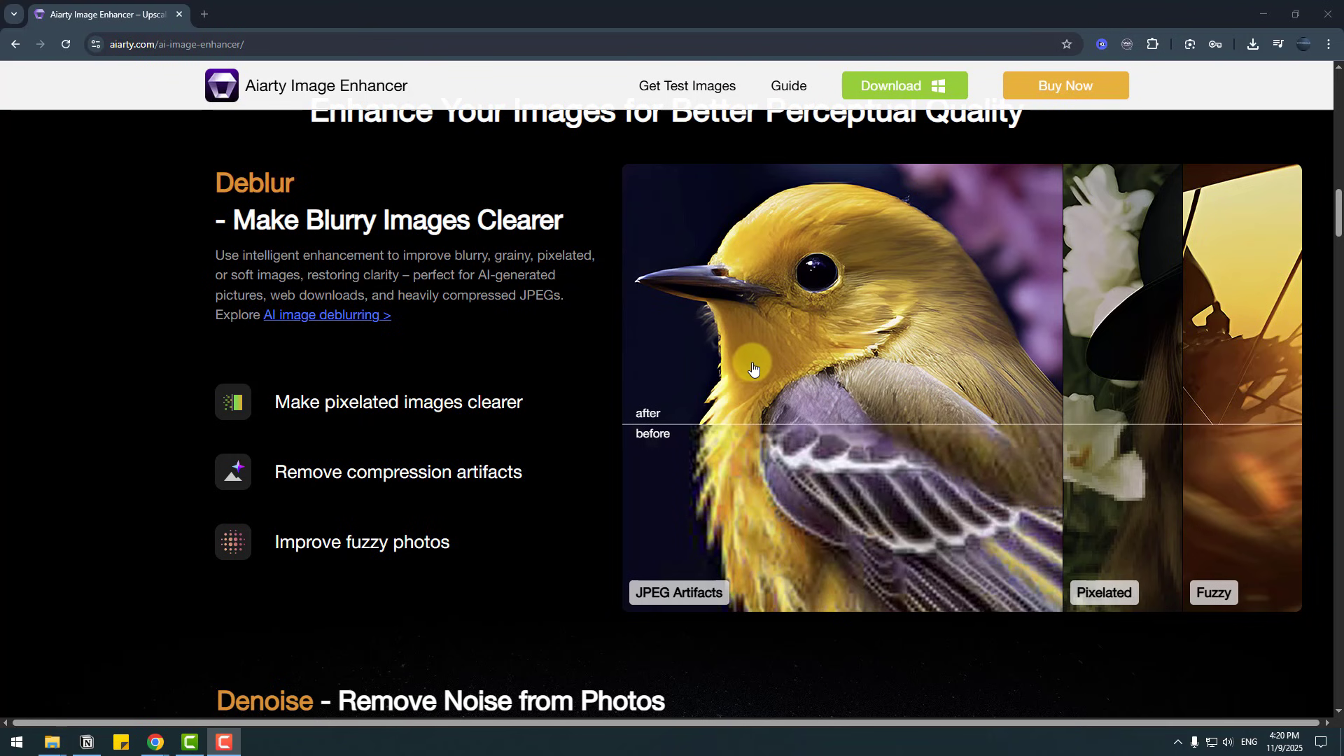
scroll(969, 390, "up", 1)
scroll(980, 421, "down", 5)
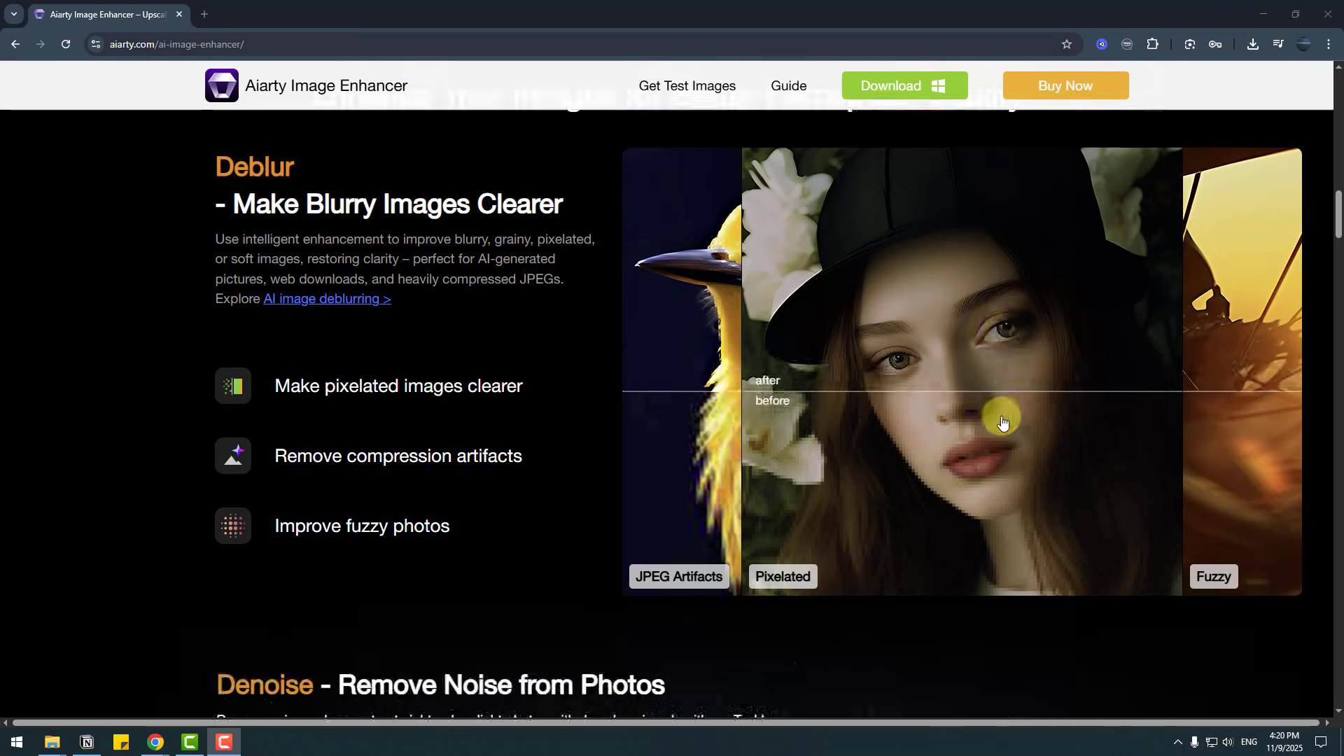
Step: Review the page's denoising, color and AI model comparison sections, and examine the face restoration before/after example for low-light photos
scroll(795, 459, "down", 20)
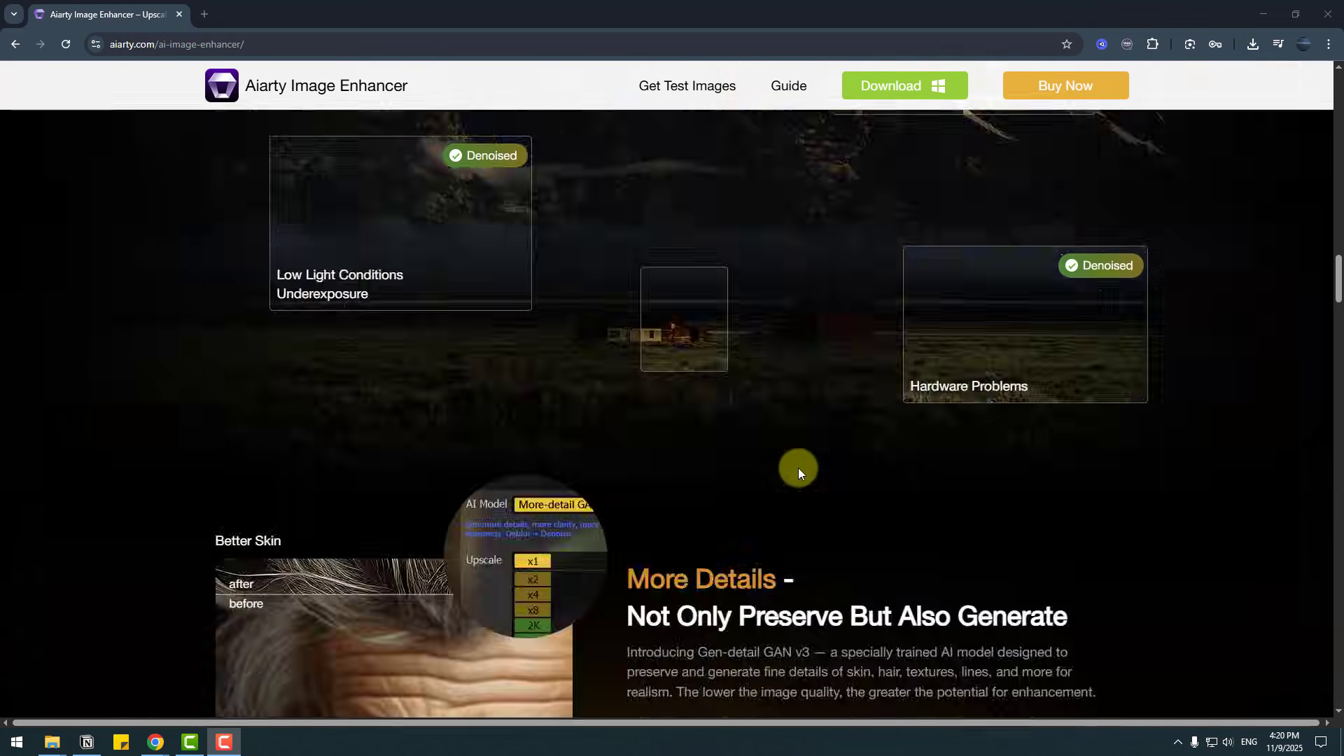
scroll(1192, 453, "down", 5)
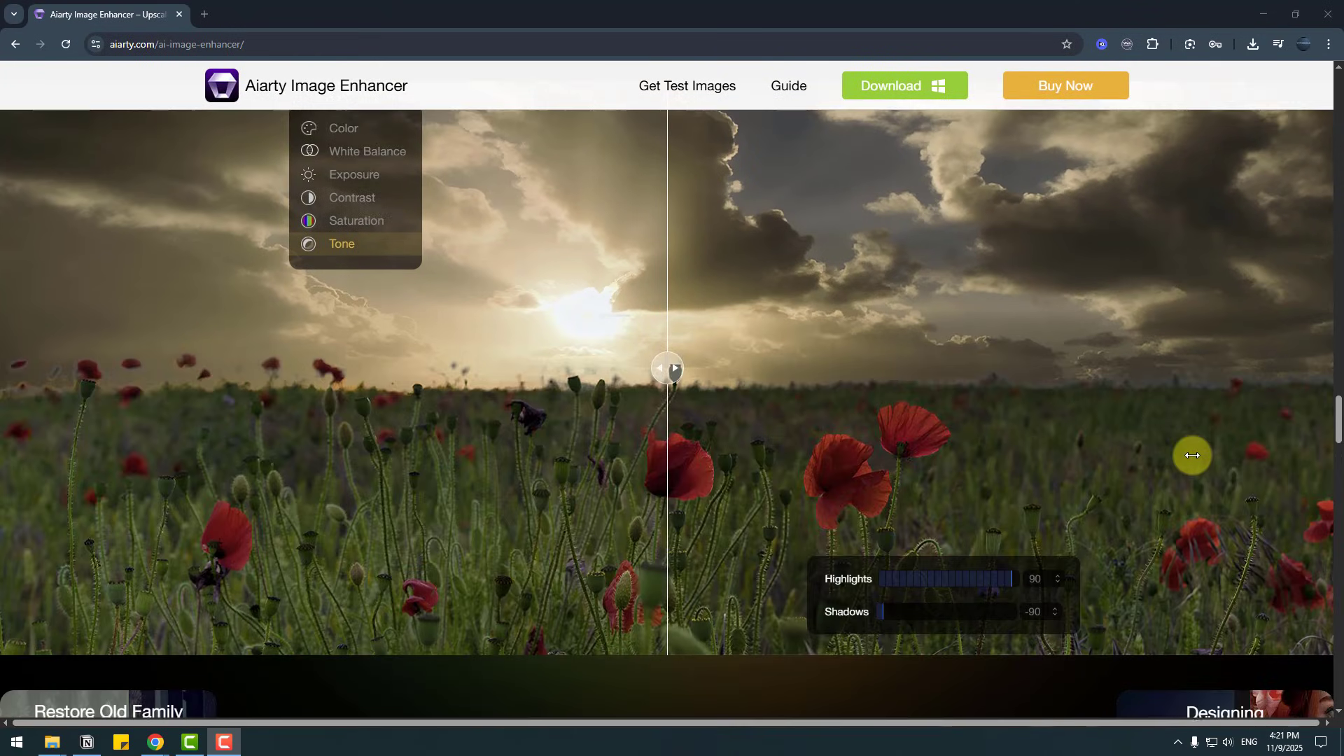
scroll(1192, 454, "down", 10)
scroll(1194, 455, "down", 9)
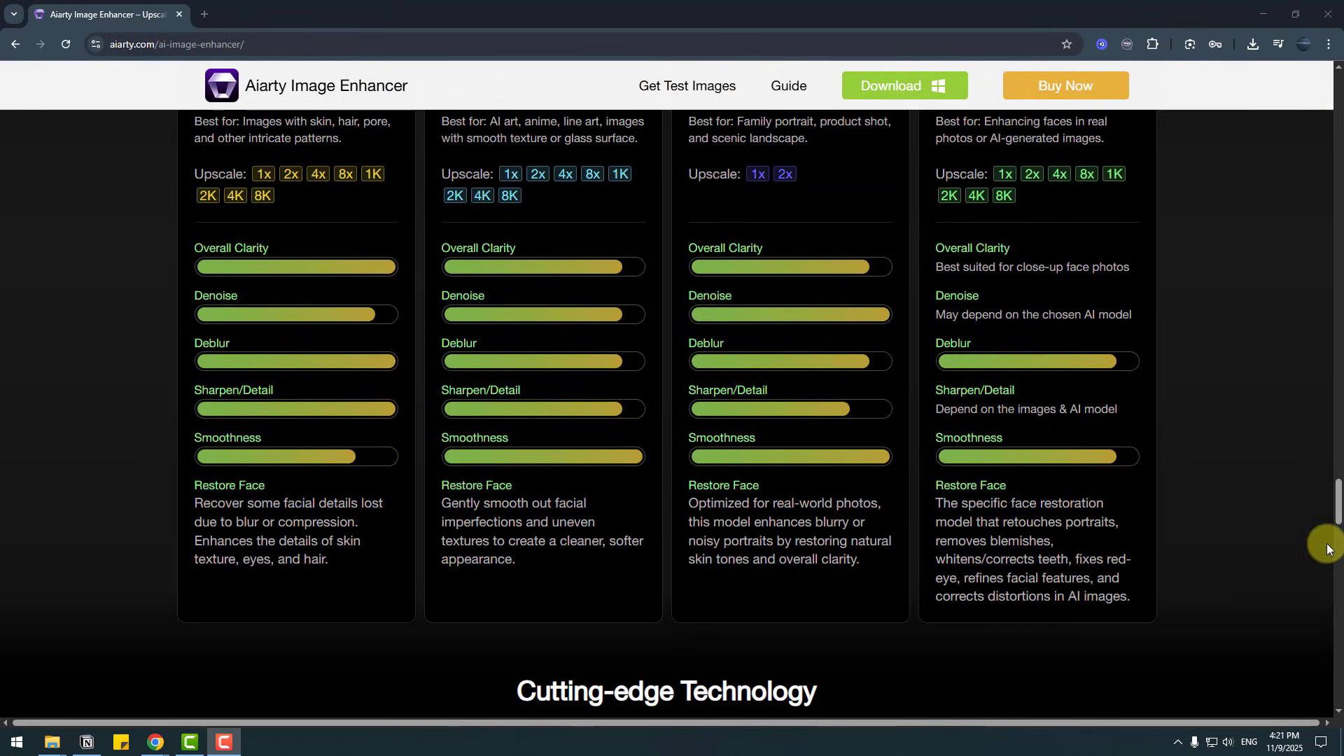
left_click_drag(1337, 518, 1334, 364)
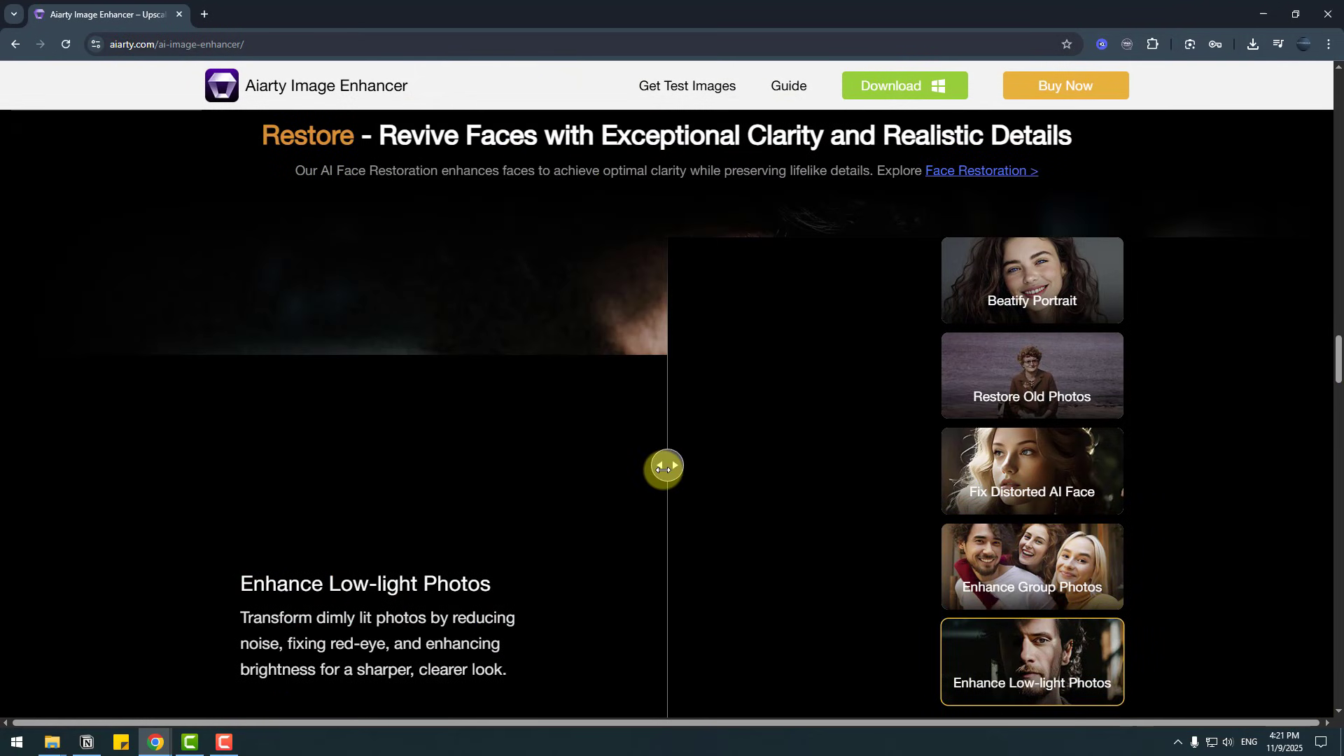
left_click_drag(665, 467, 504, 450)
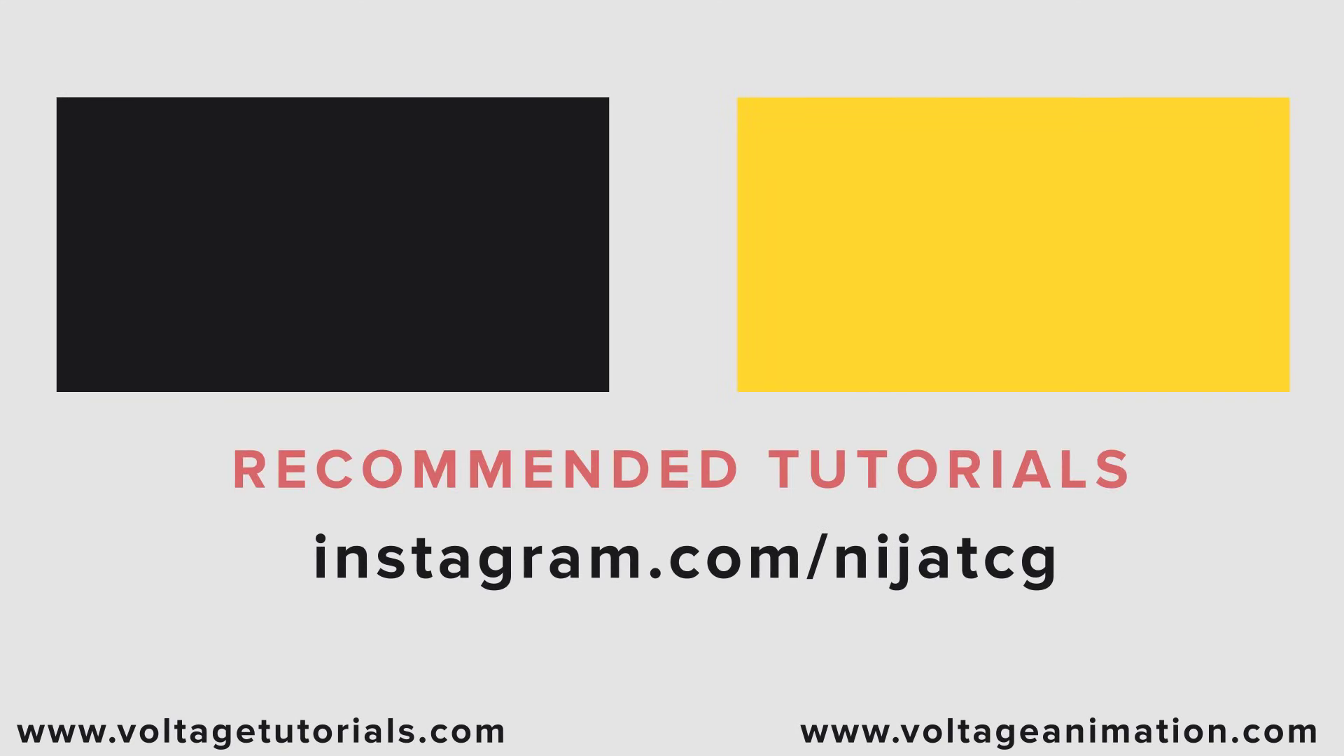